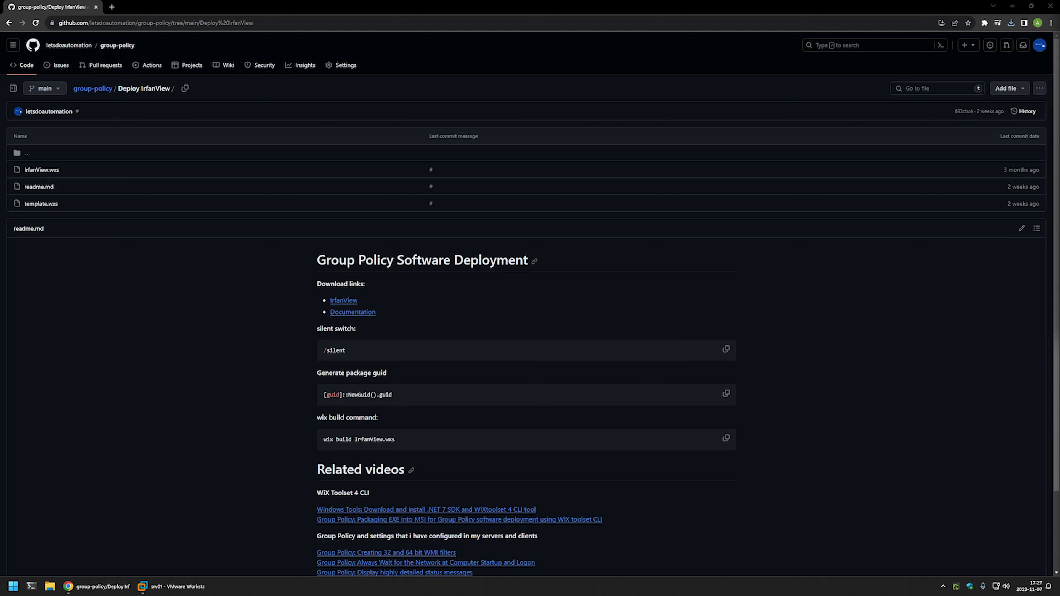
Highlight the readme's related links for Windows Server setup, Group Policy settings and WiX Toolset 4 CLI.
scroll(684, 254, down, 2)
drag(557, 544, 361, 372)
click(548, 374)
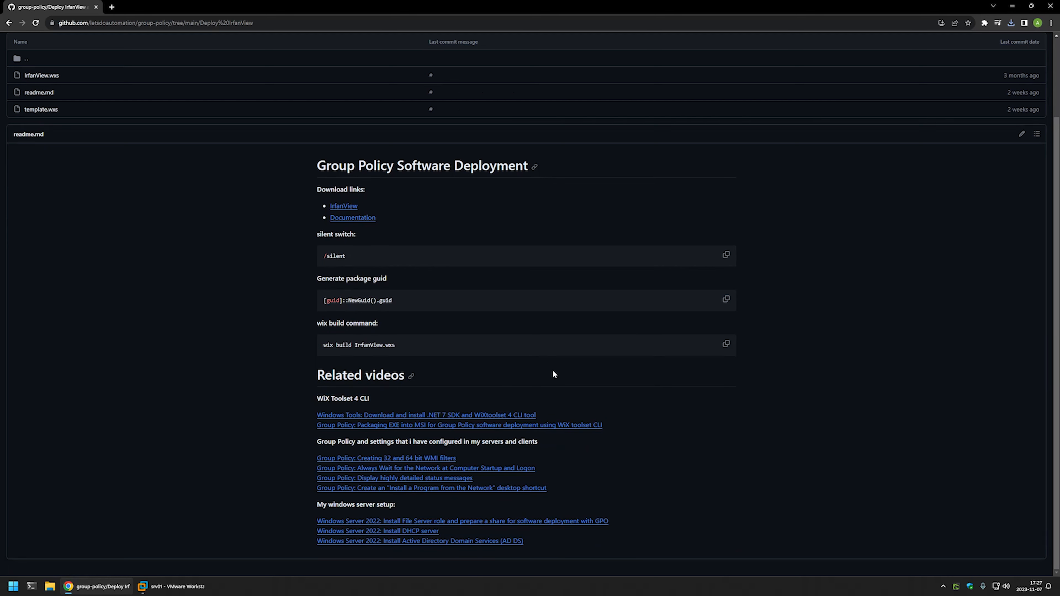
drag(549, 542, 316, 503)
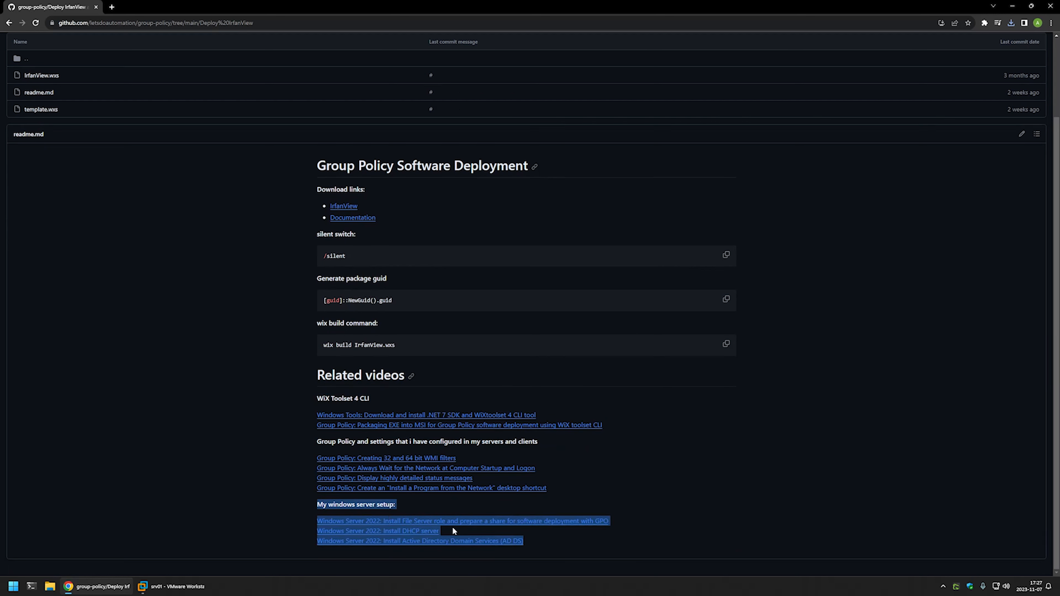
click(559, 493)
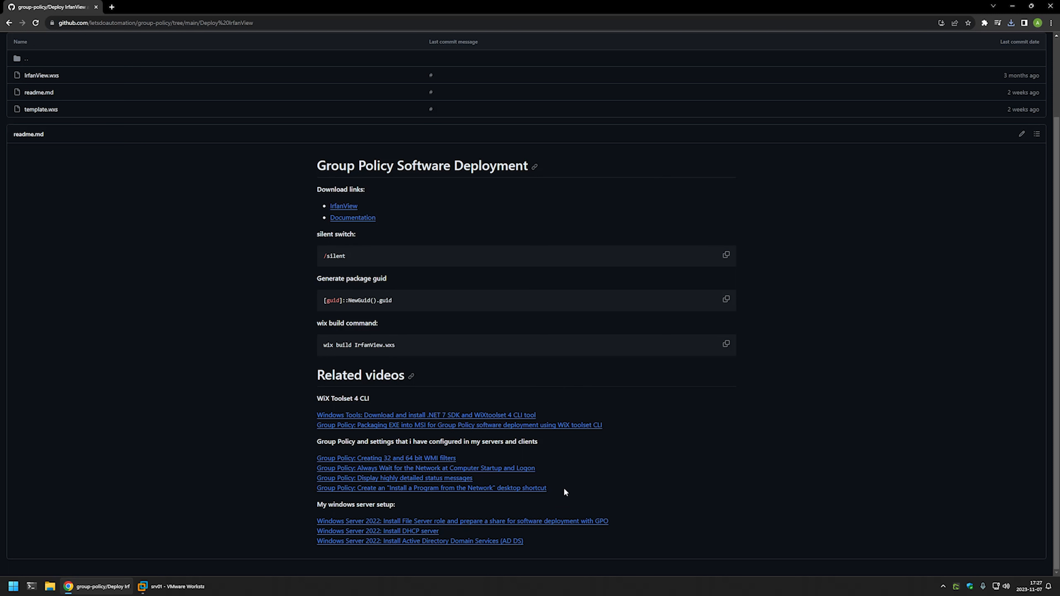
drag(573, 491, 362, 431)
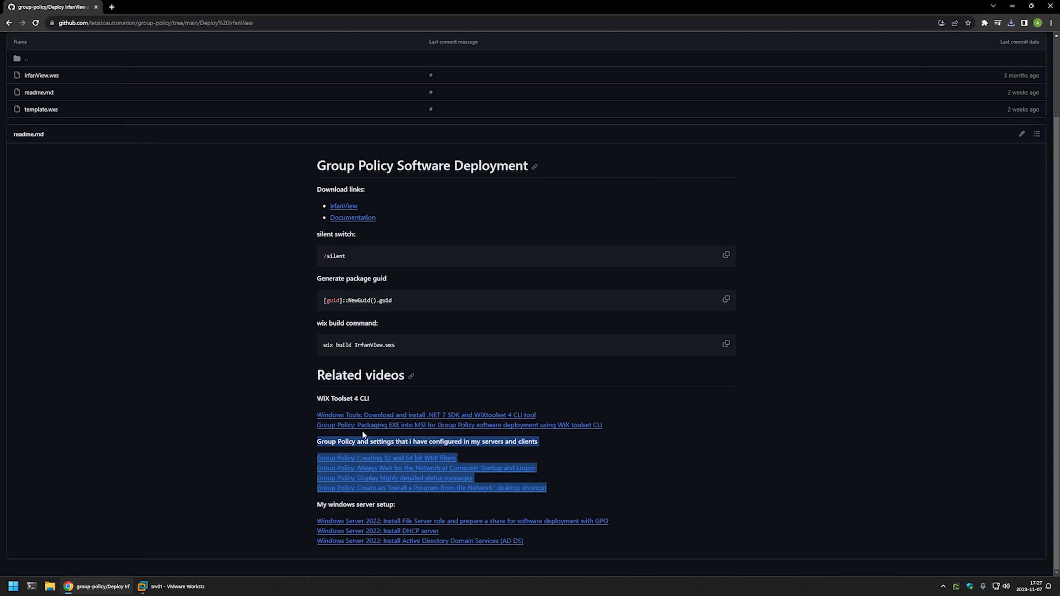
click(544, 440)
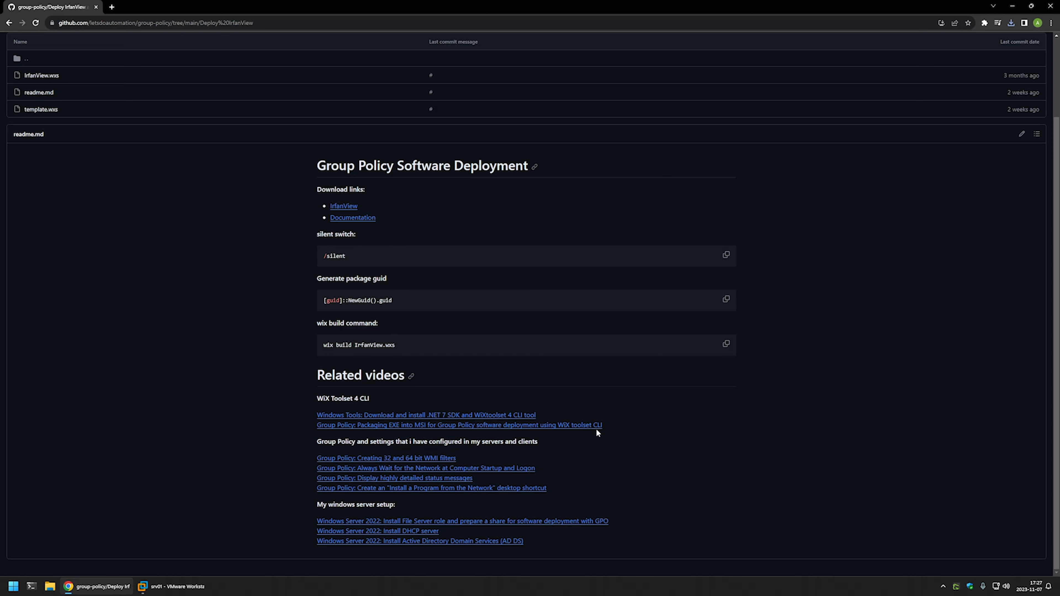
drag(604, 426, 309, 396)
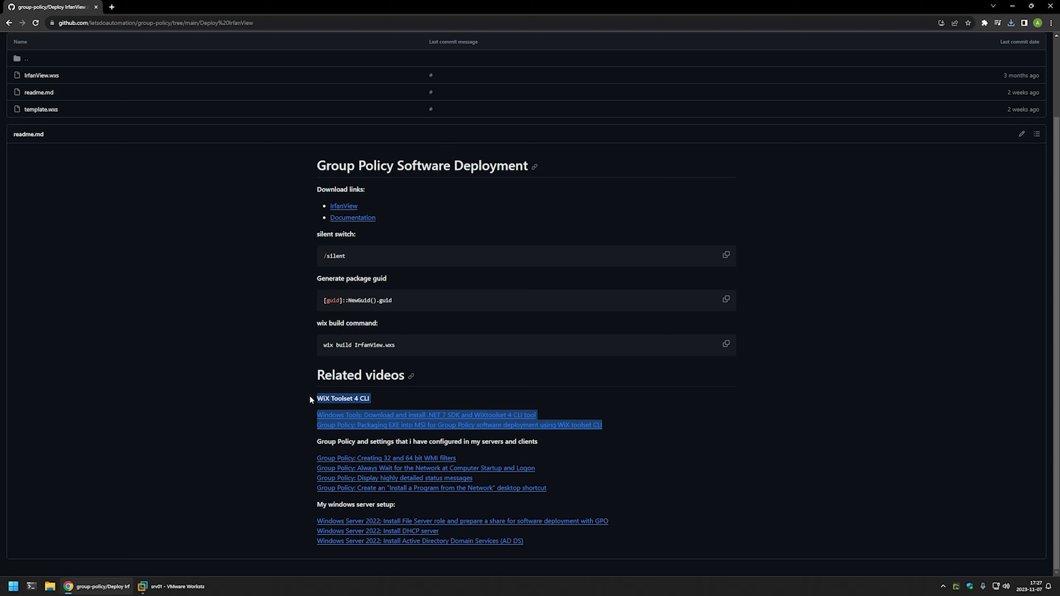
click(374, 398)
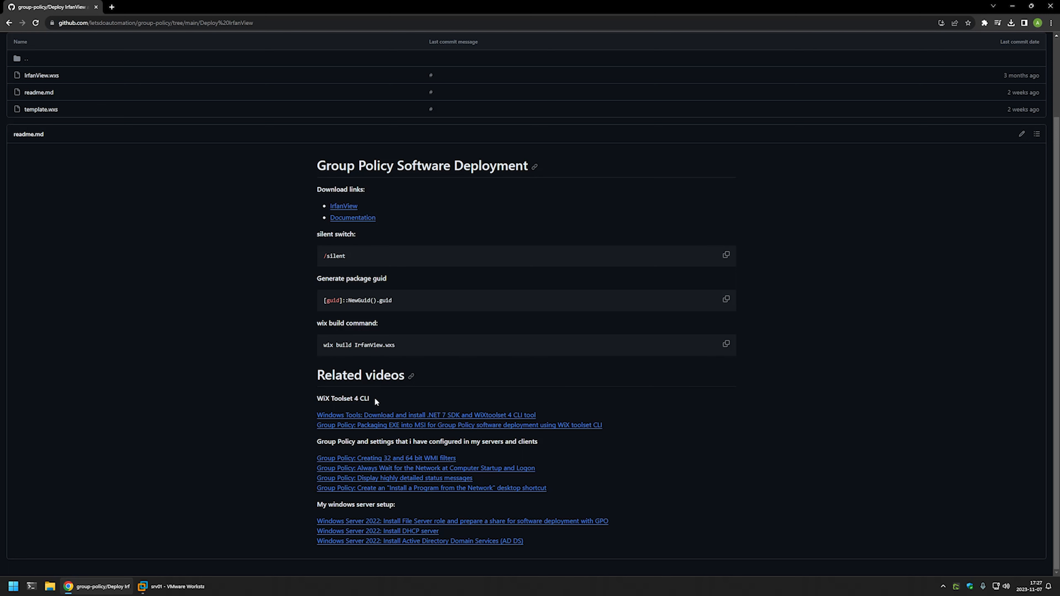
scroll(375, 398, up, 2)
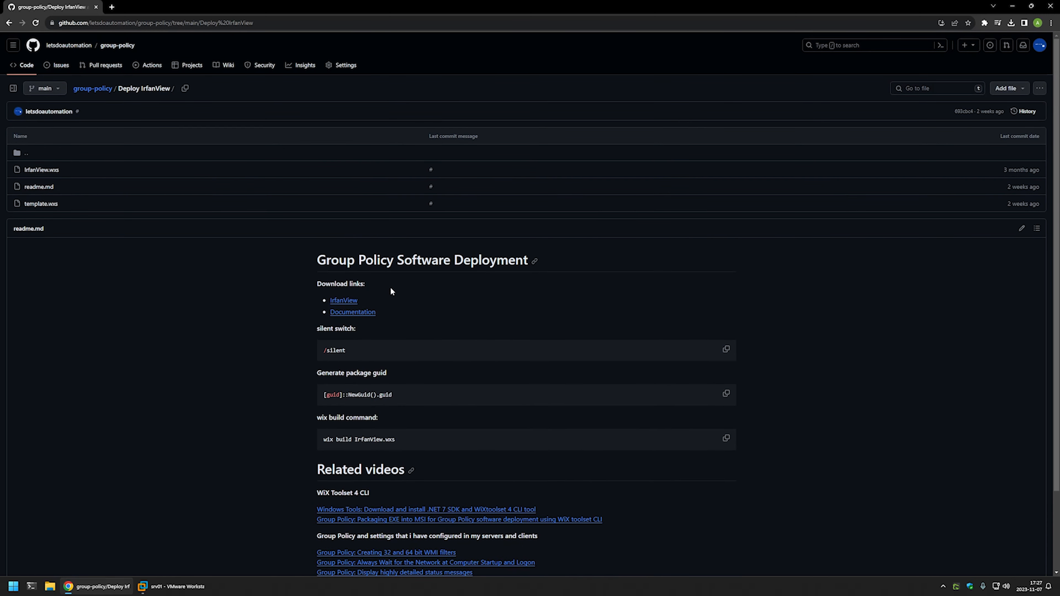
Download the 64-bit IrfanView 4.62 installer from the IrfanView homepage.
middle_click(355, 300)
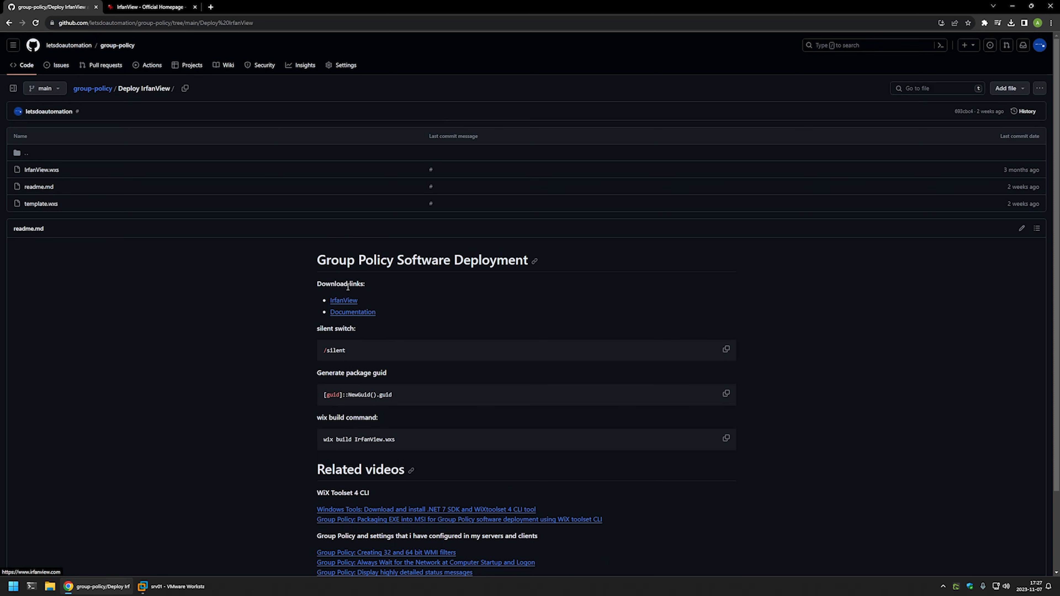
click(150, 7)
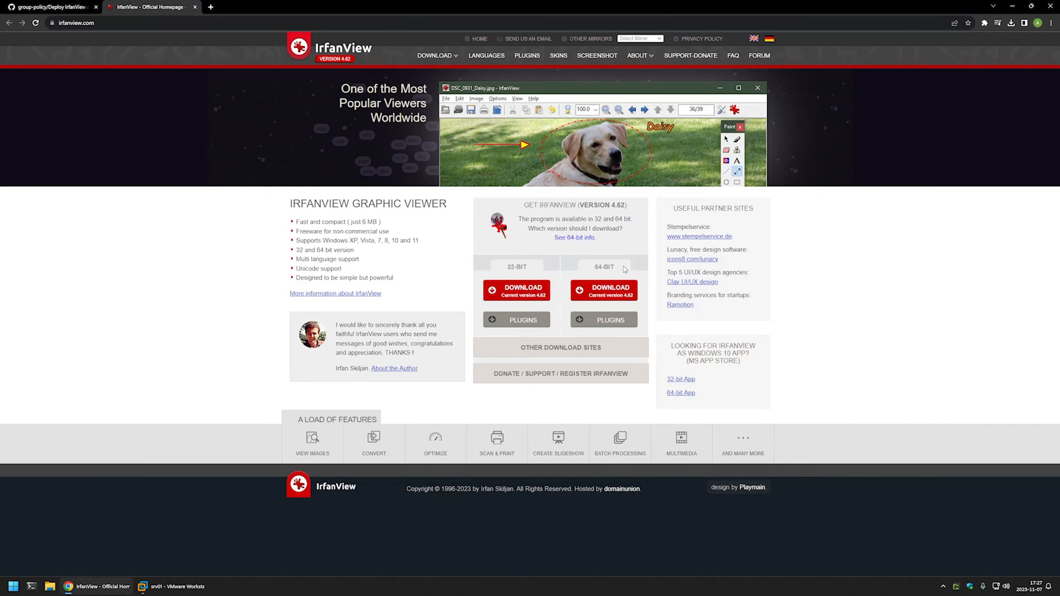
drag(627, 270, 587, 268)
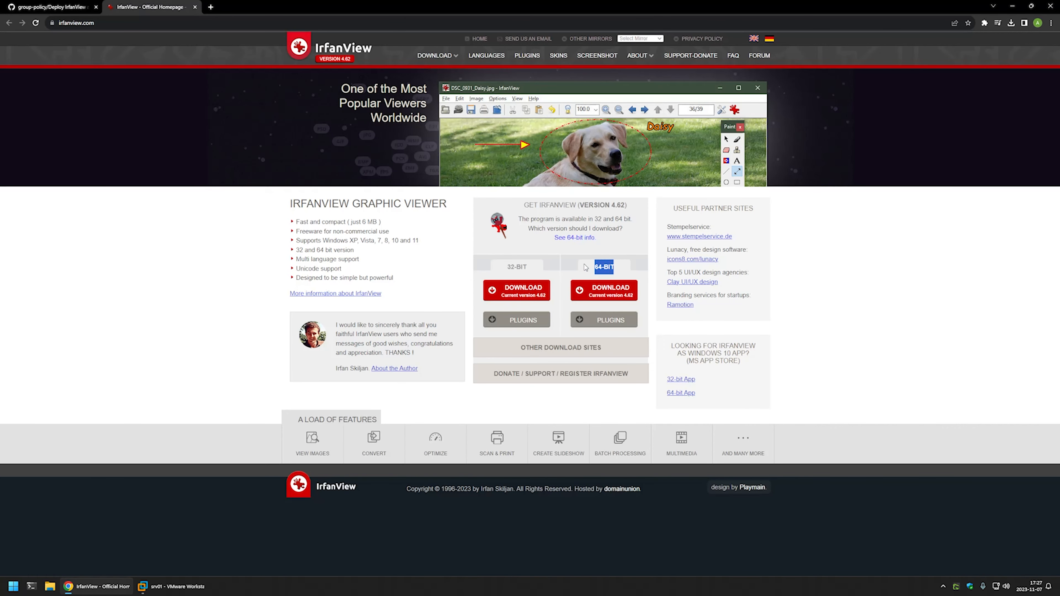
click(608, 292)
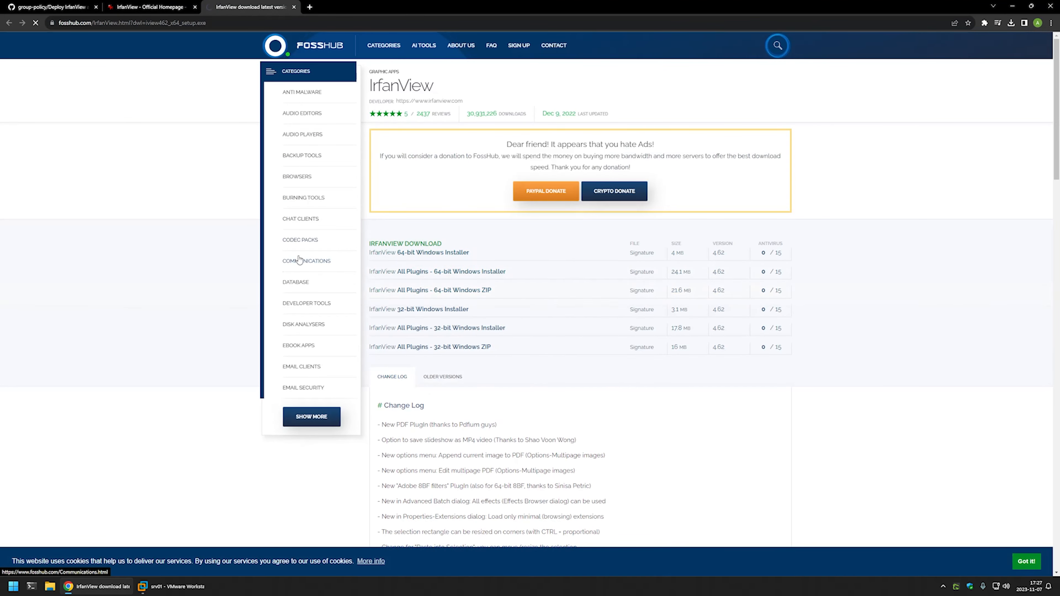
Confirm iview462_x64_setup.exe in the refreshed Downloads folder and go back to the Deploy IrfanView repository.
right_click(50, 586)
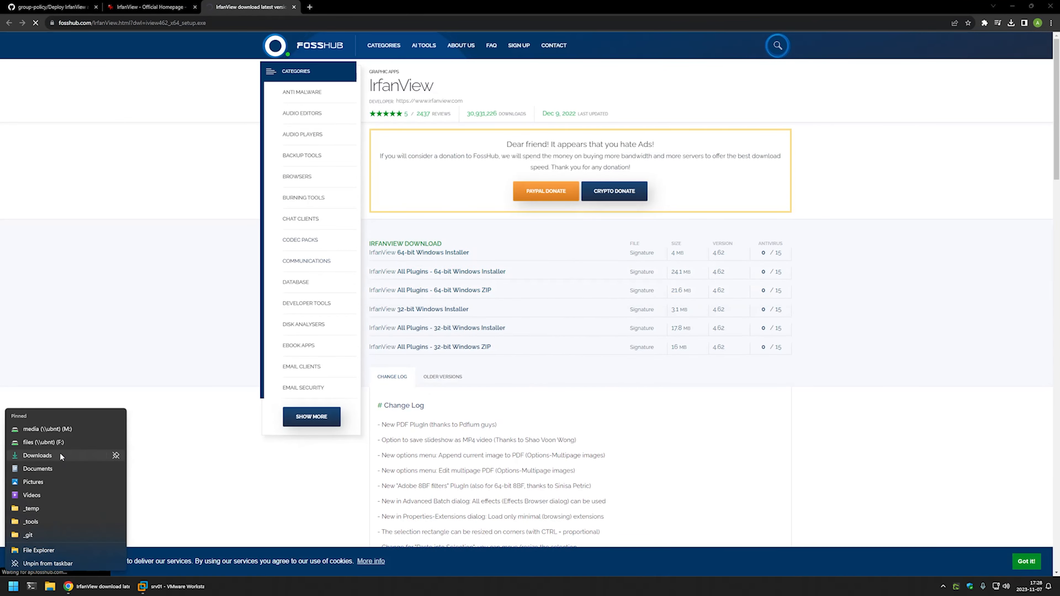
click(82, 449)
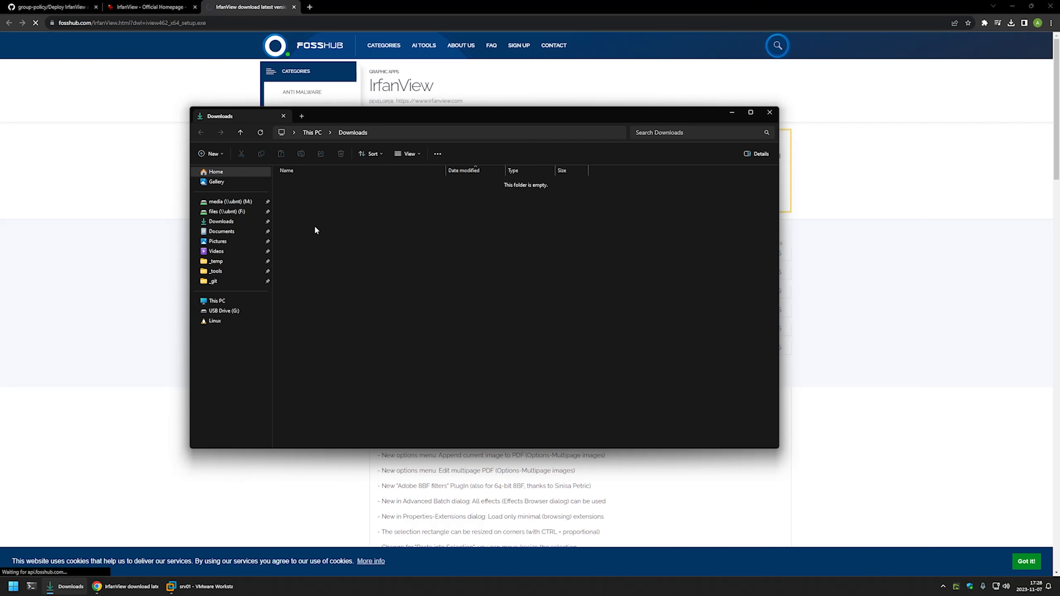
right_click(315, 226)
click(358, 261)
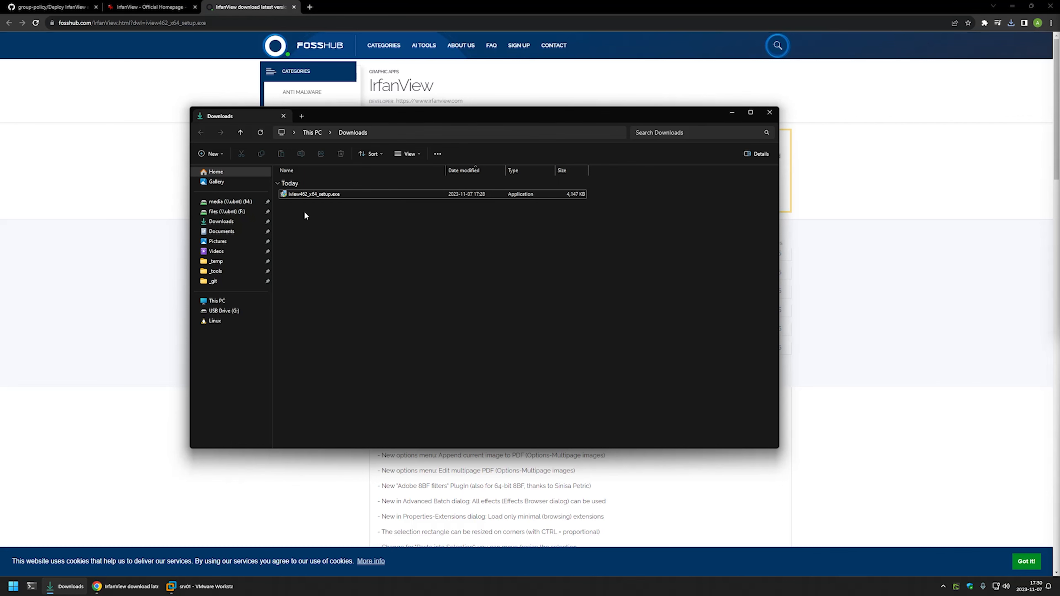
click(50, 7)
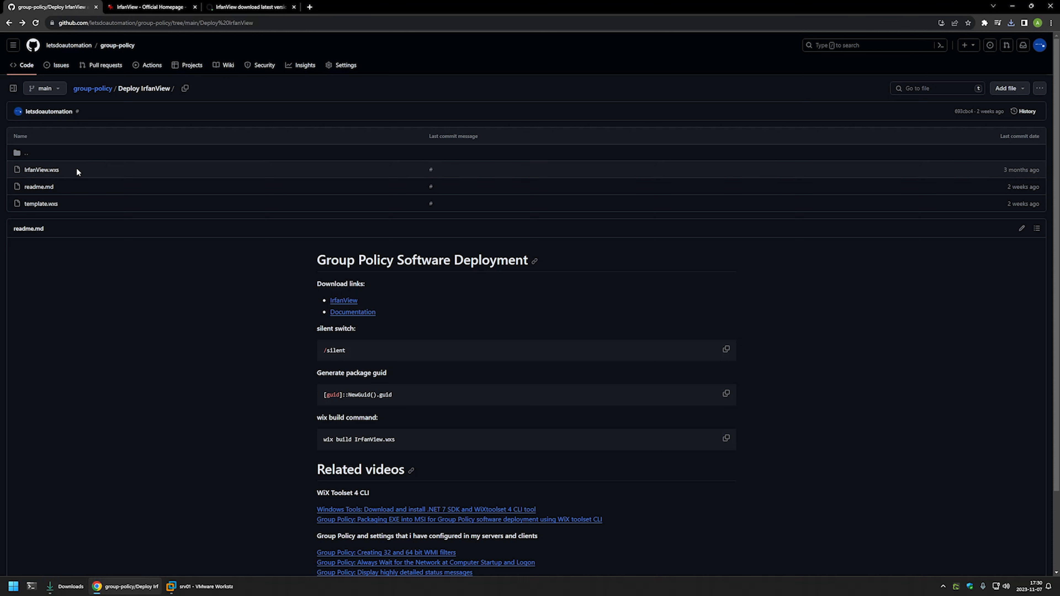
Download the raw template.wxs file from the GitHub repository.
drag(67, 168, 23, 168)
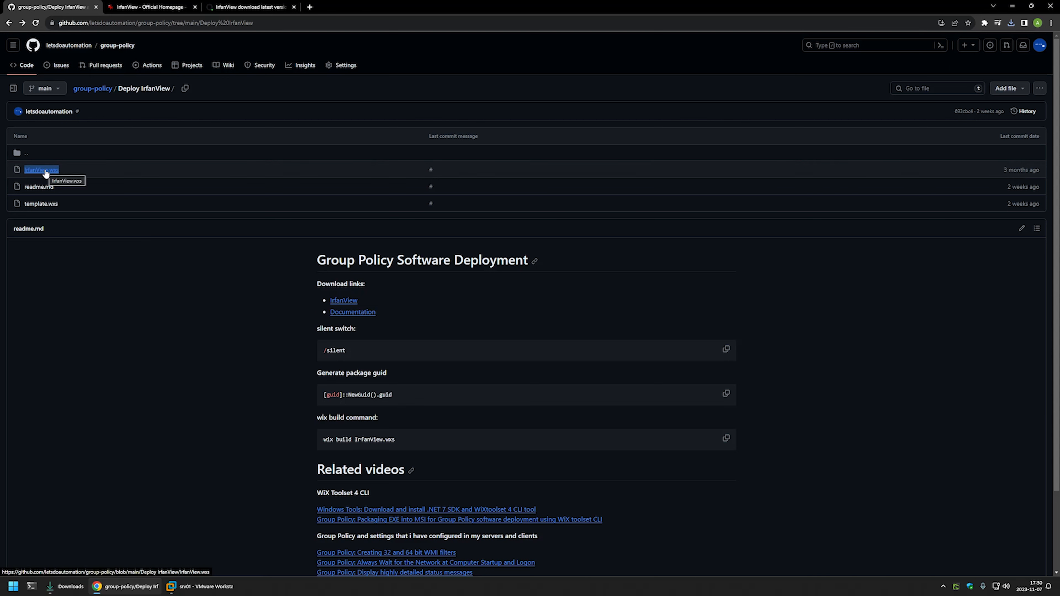
drag(75, 203, 18, 205)
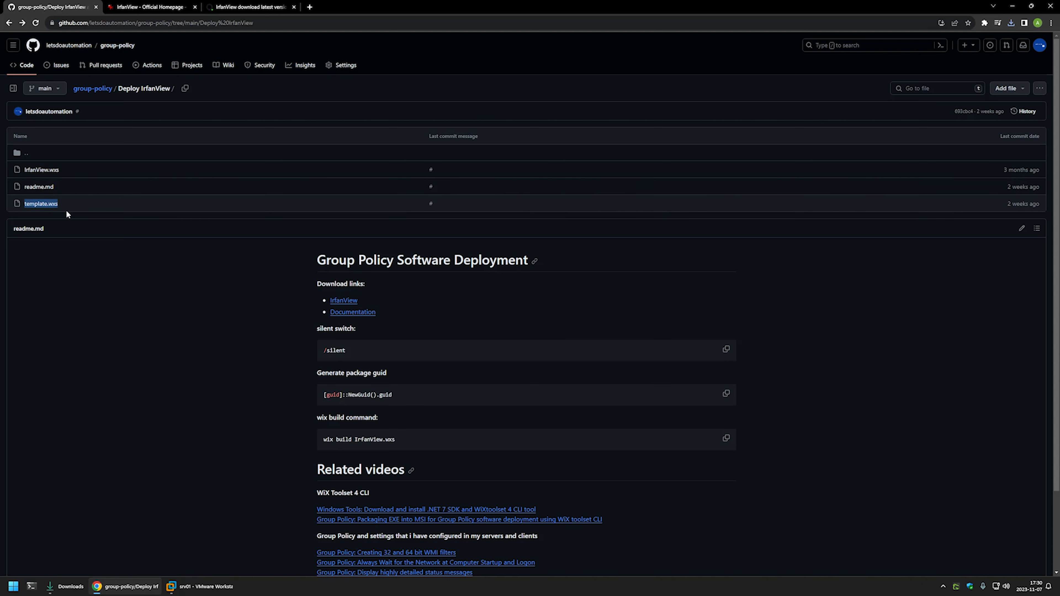
click(49, 205)
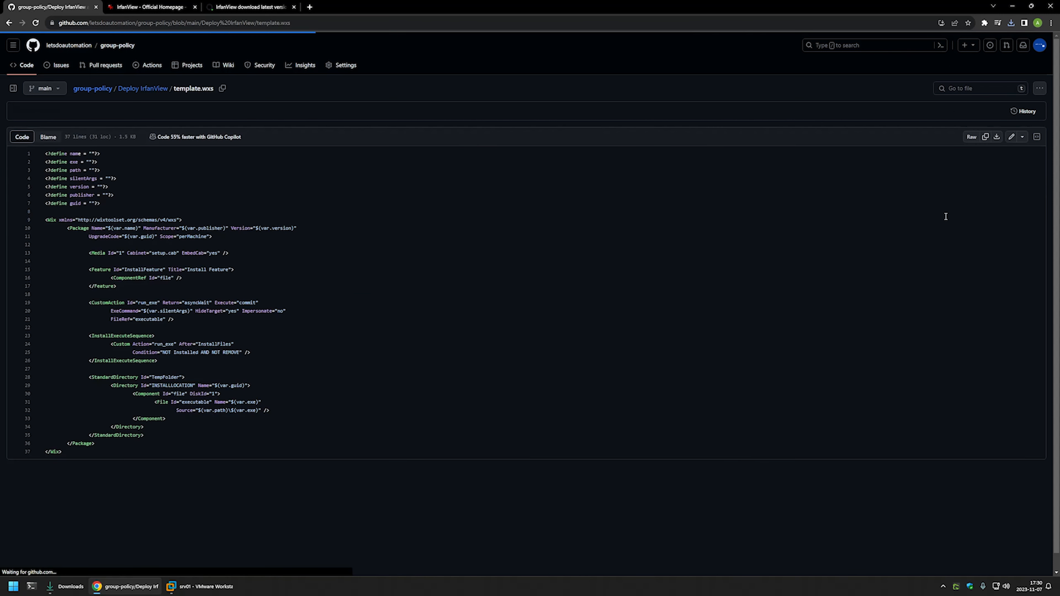
click(996, 140)
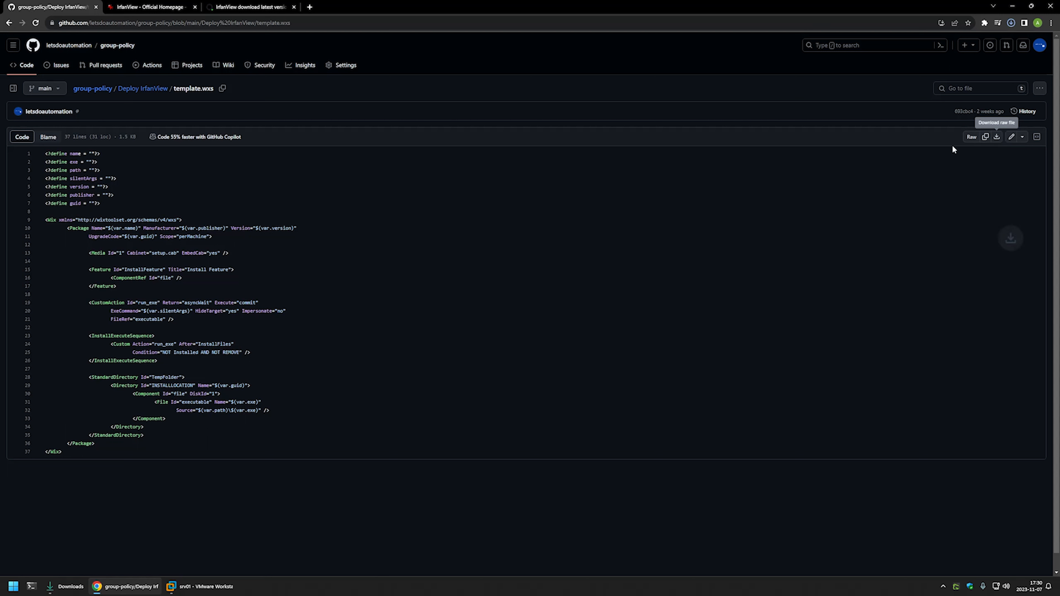
Rename template.wxs in Downloads to IrfanView.wxs and open it with Visual Studio Code.
click(64, 586)
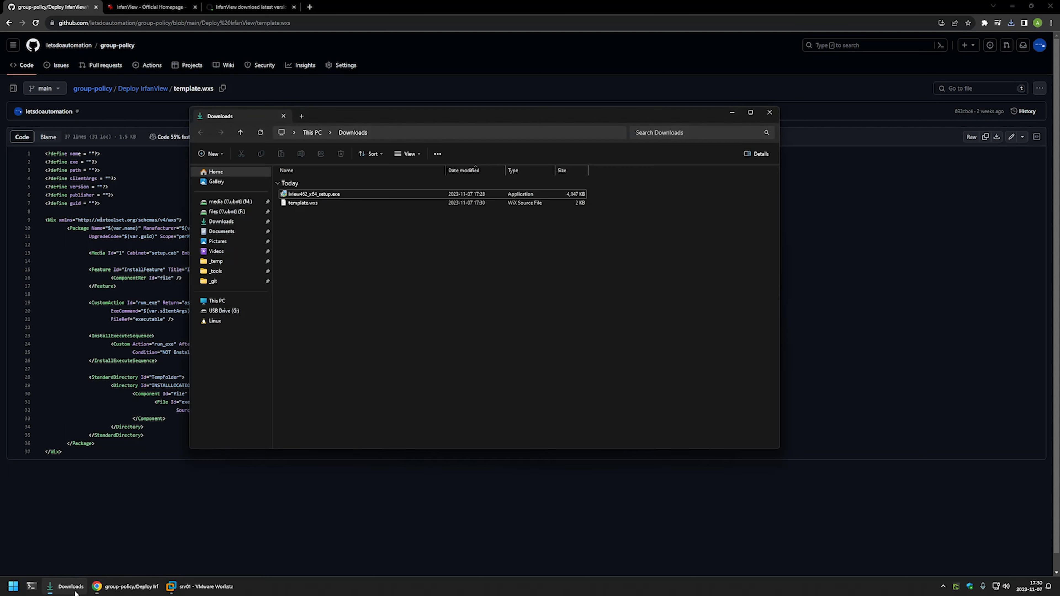
right_click(298, 204)
click(333, 342)
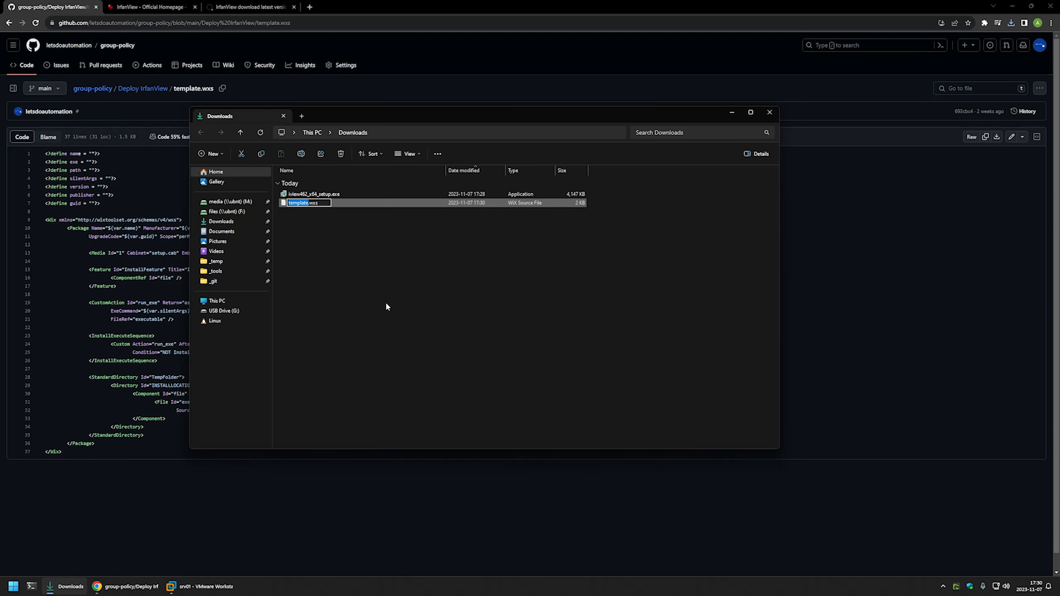
text(IrfanView)
click(313, 247)
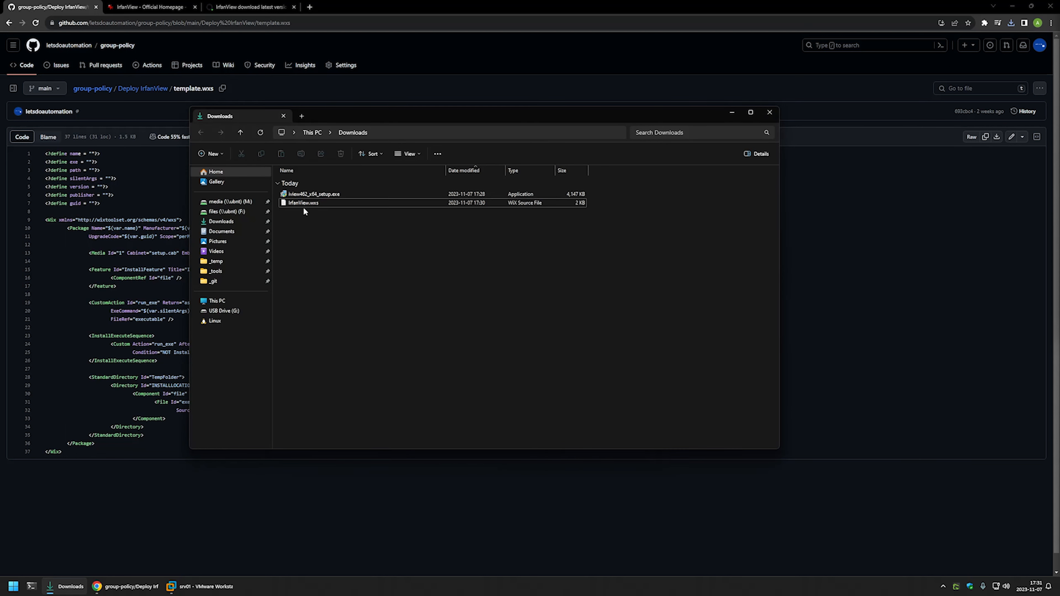
right_click(304, 205)
click(338, 232)
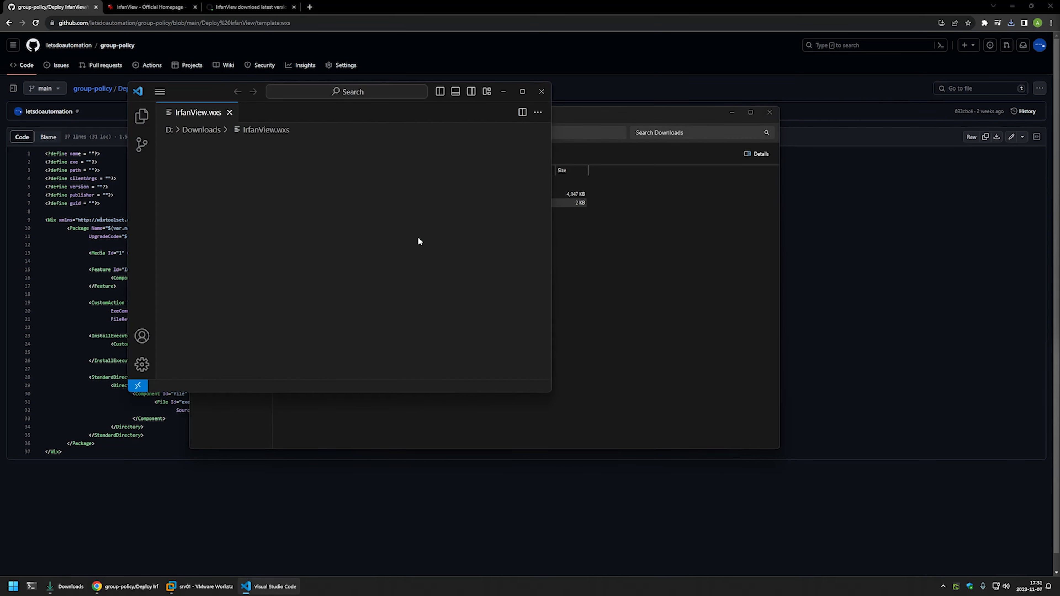
Place the editor beside the Downloads folder and review the seven define lines.
drag(208, 92, 422, 159)
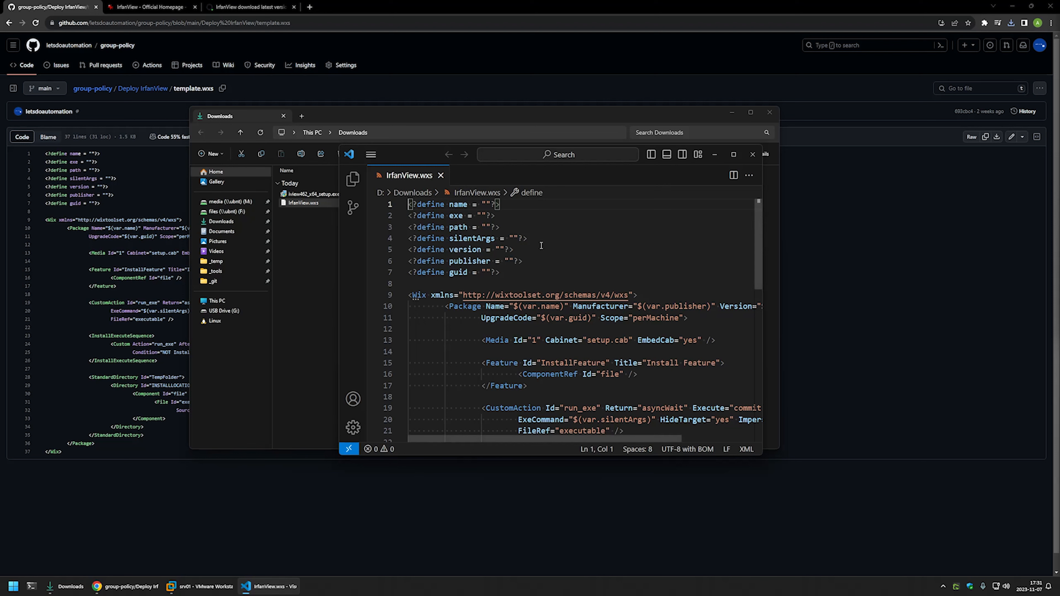
scroll(542, 246, down, 10)
scroll(541, 246, up, 5)
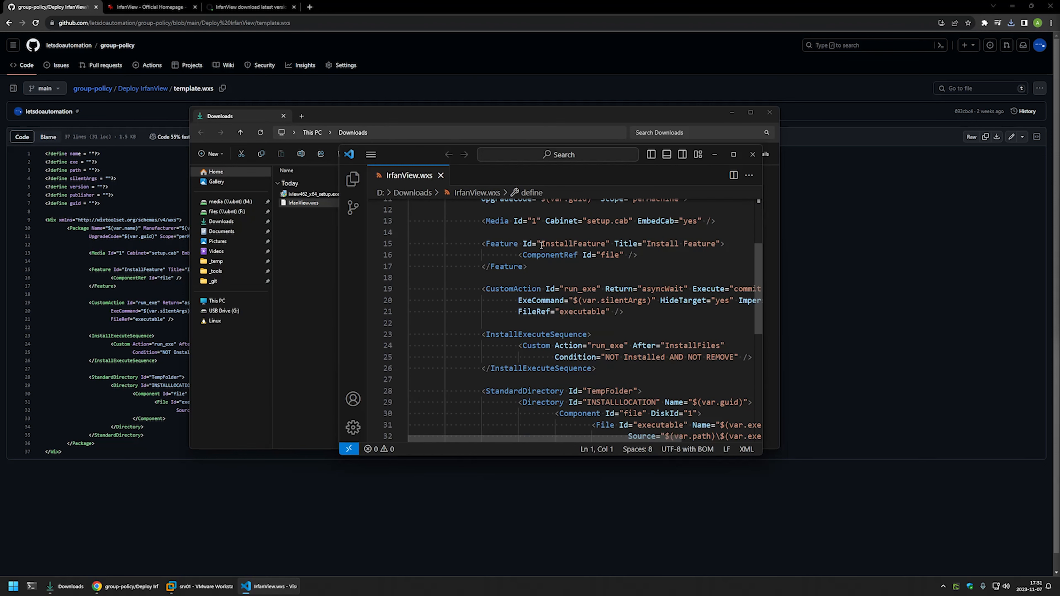
scroll(542, 246, up, 5)
click(518, 273)
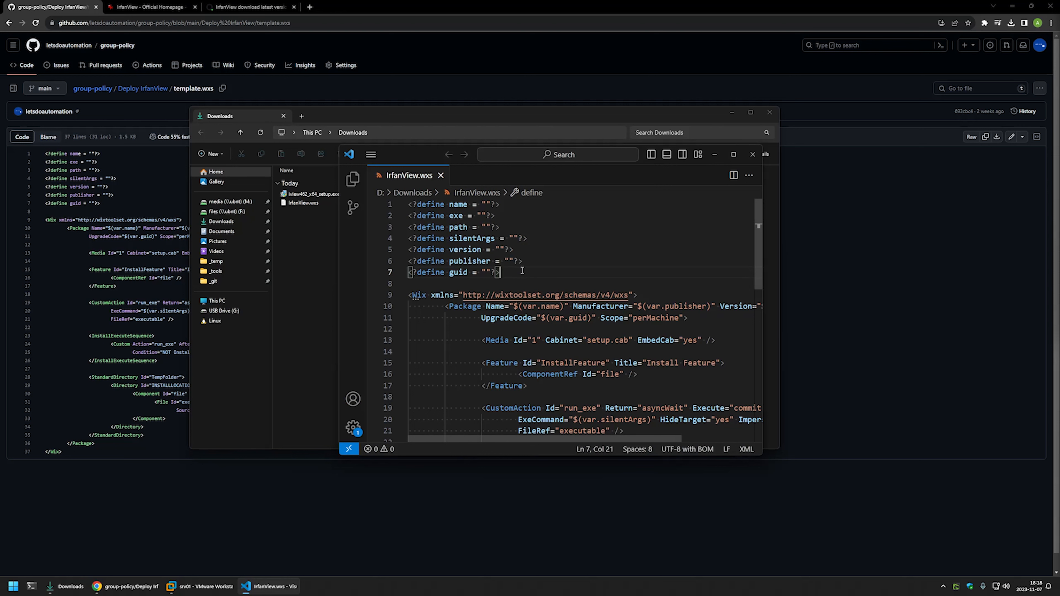
key(ctrl+shift+Home)
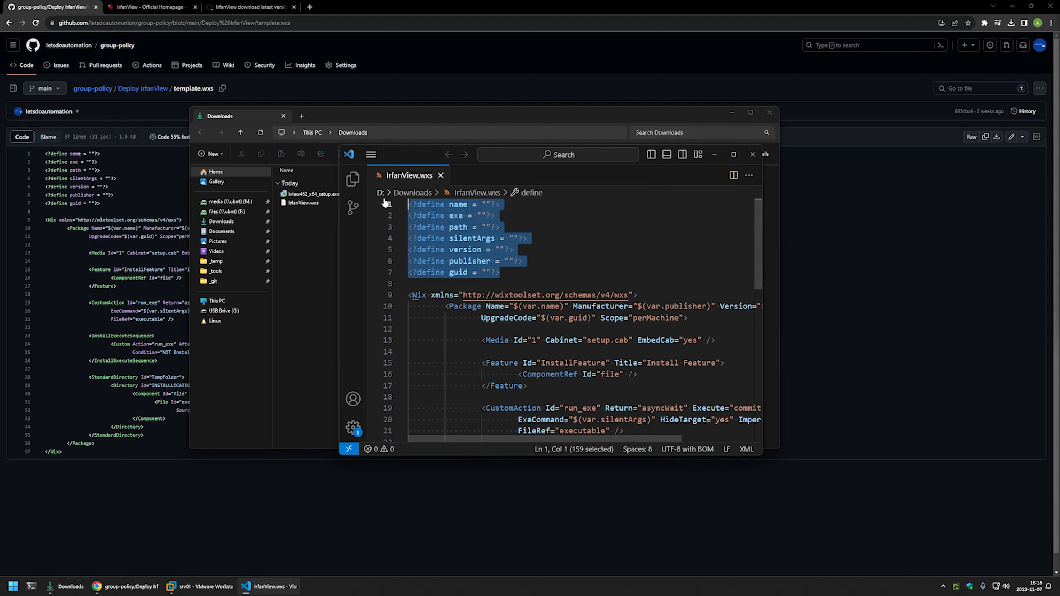
click(531, 270)
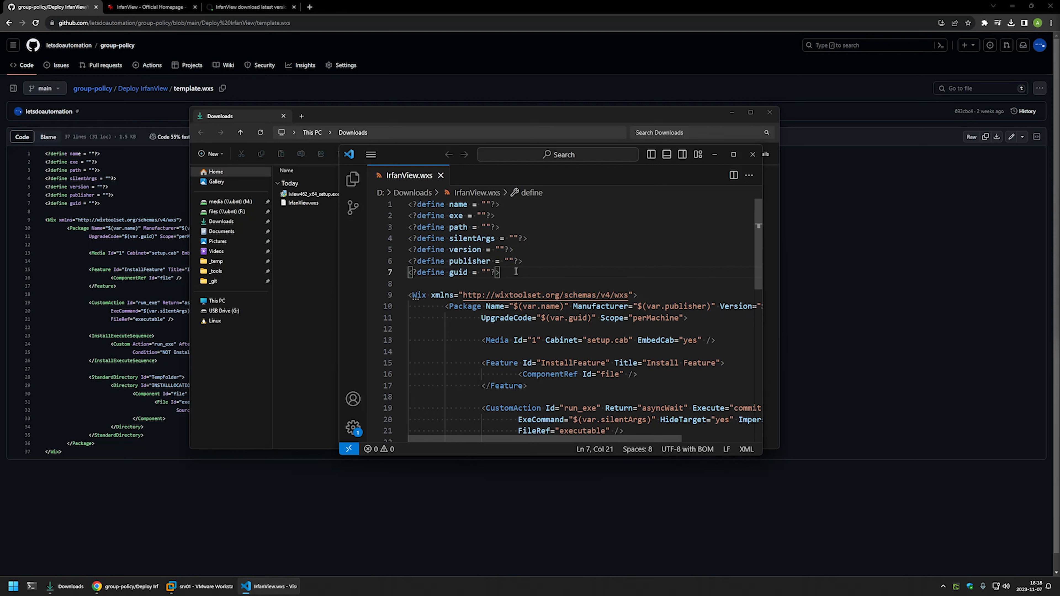
Set the name define to 'IrfanView Installer' and save IrfanView.wxs.
click(486, 204)
text(Irfan)
key(BackSpace)
key(BackSpace)
key(BackSpace)
key(BackSpace)
text(fanView Installer)
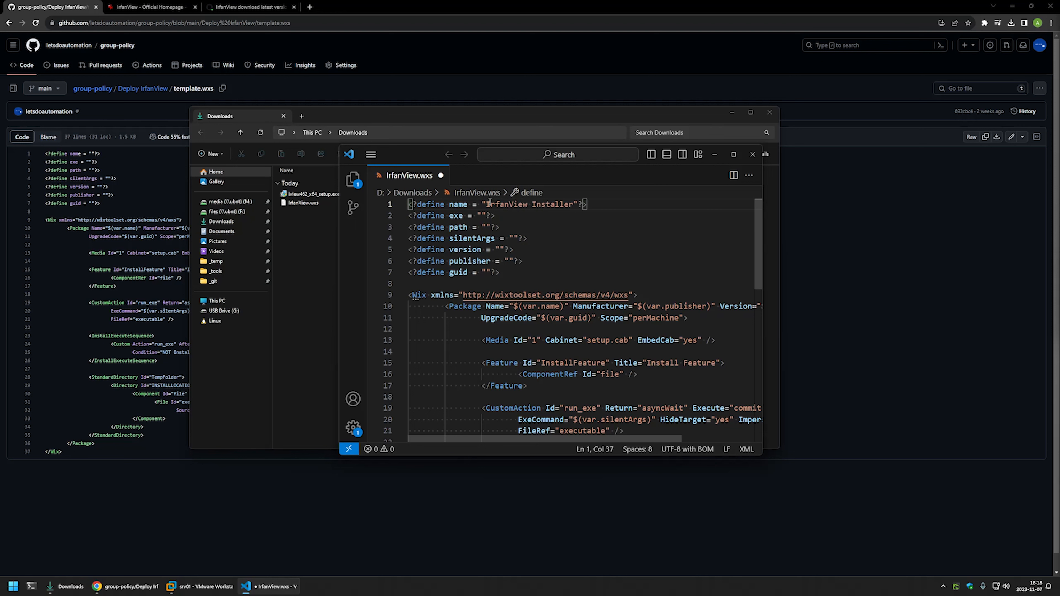
key(ctrl+s)
Copy the setup file name iview462_x64_setup.exe from Explorer into the exe define.
click(324, 239)
right_click(326, 194)
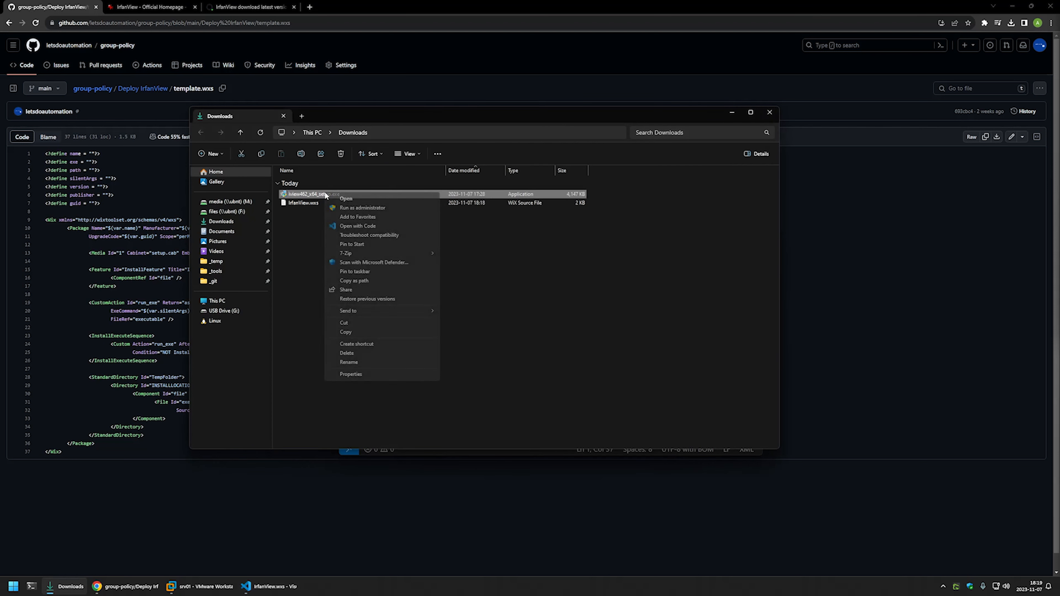
click(363, 362)
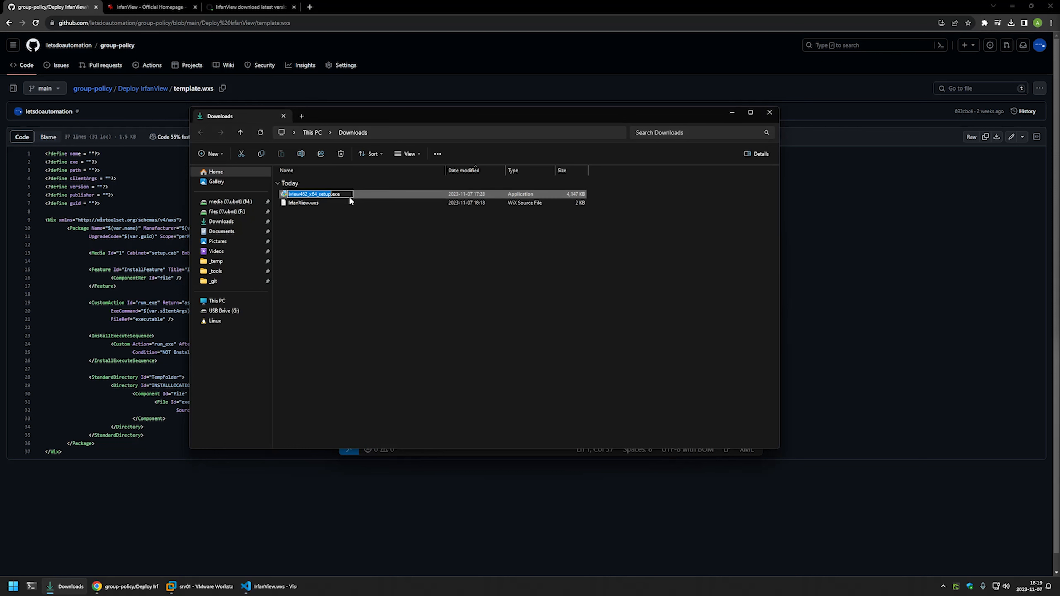
double_click(345, 193)
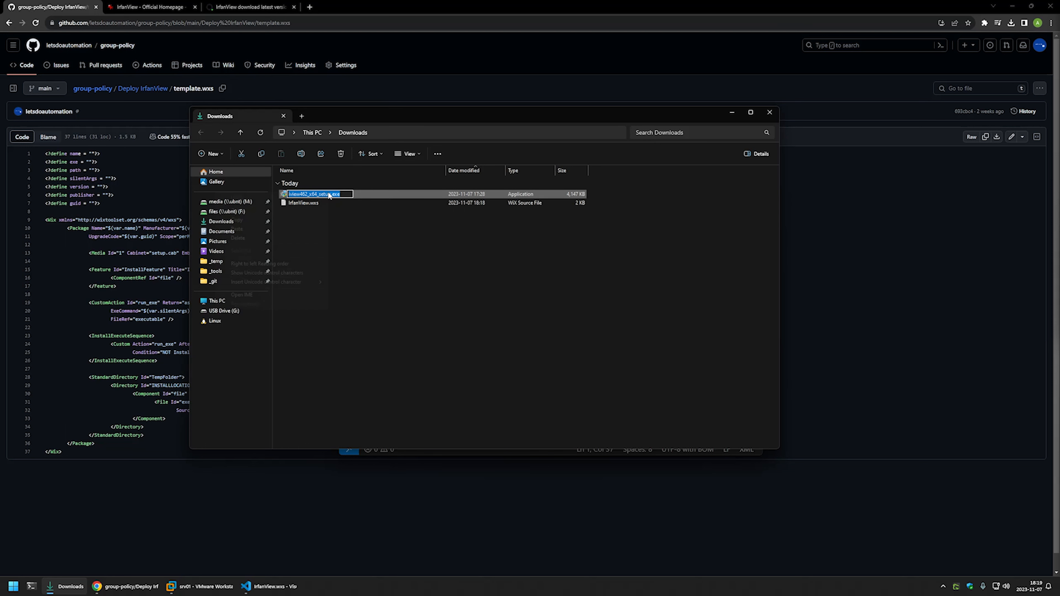
right_click(328, 194)
click(284, 219)
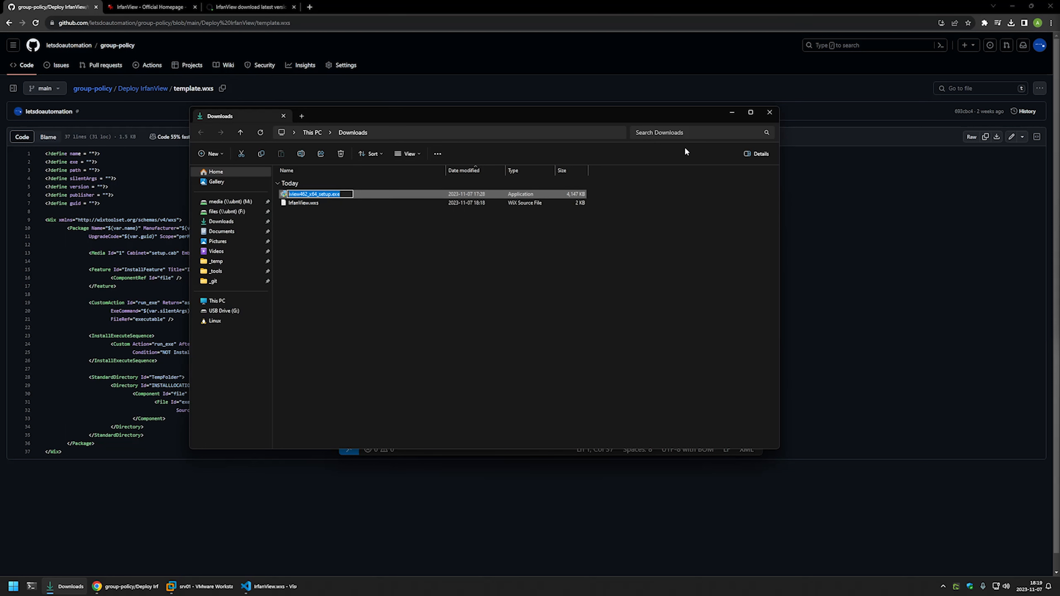
click(731, 112)
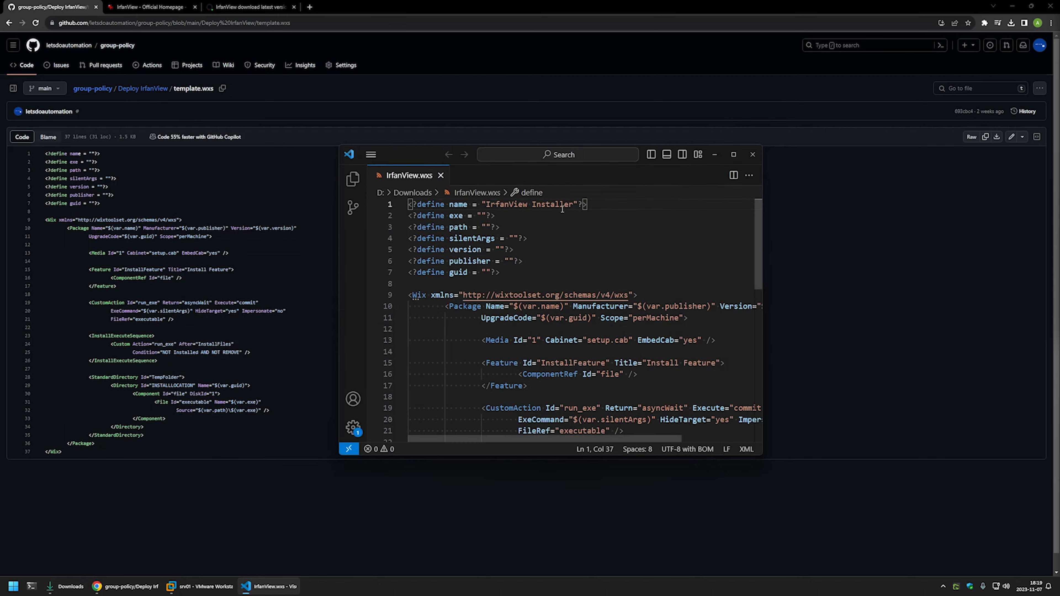
click(484, 216)
key(ctrl+v)
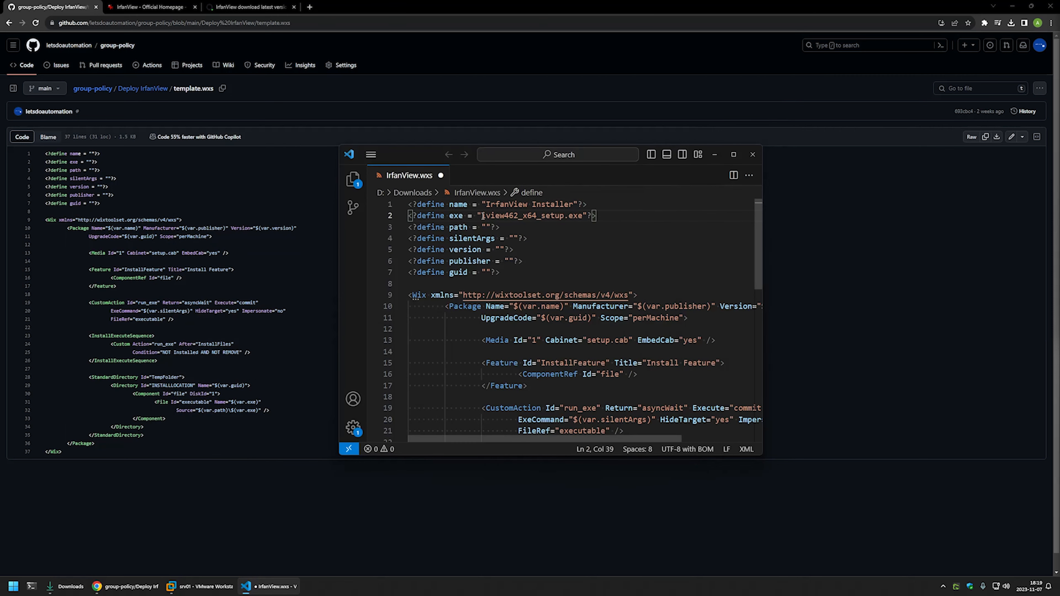
Set the path define to D:\Downloads and save IrfanView.wxs.
click(486, 227)
drag(583, 216, 484, 214)
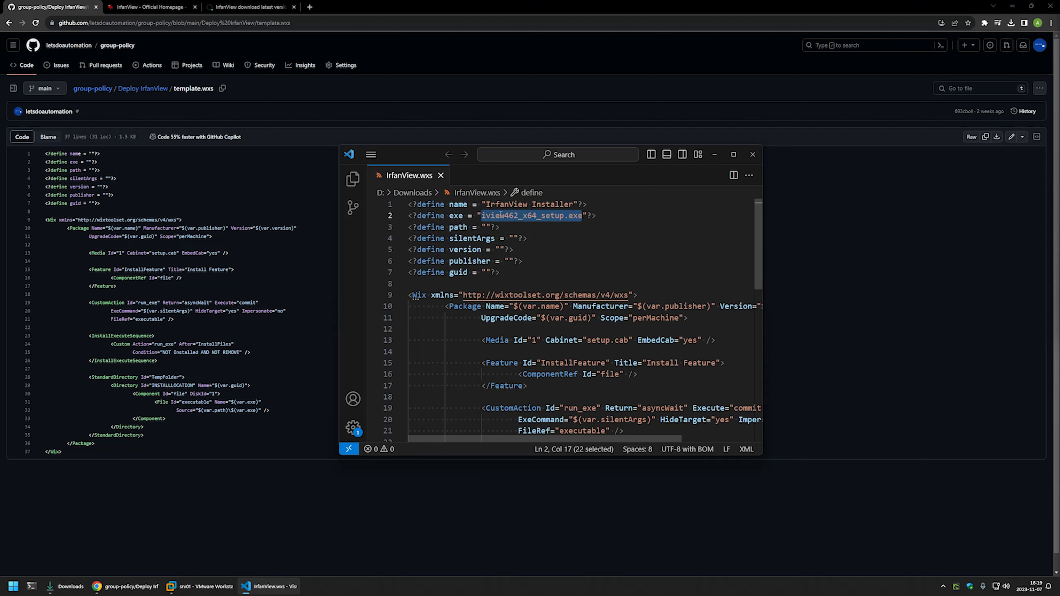
click(487, 227)
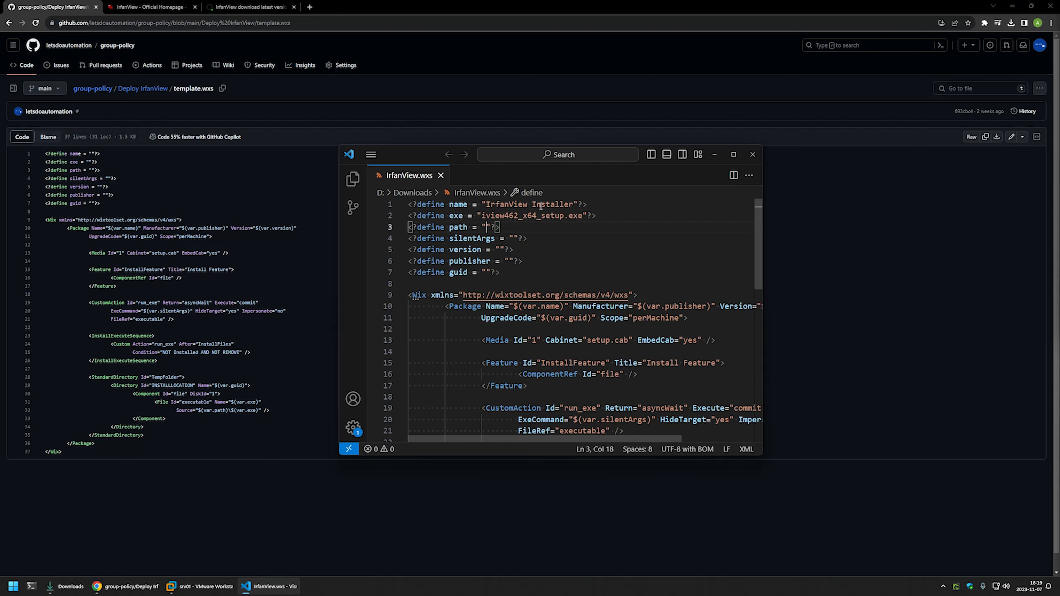
text(D:\Downloads)
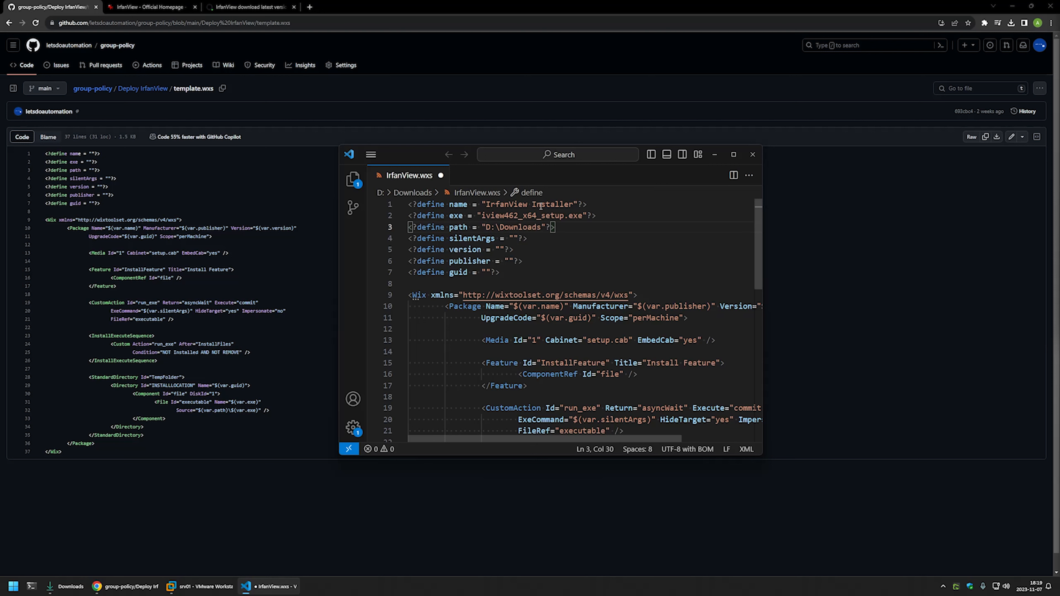
key(ctrl+s)
Place the cursor in the silentArgs value and bring up the Deploy IrfanView readme.
key(Down)
key(Left)
key(Left)
key(Left)
drag(584, 216, 566, 215)
click(514, 239)
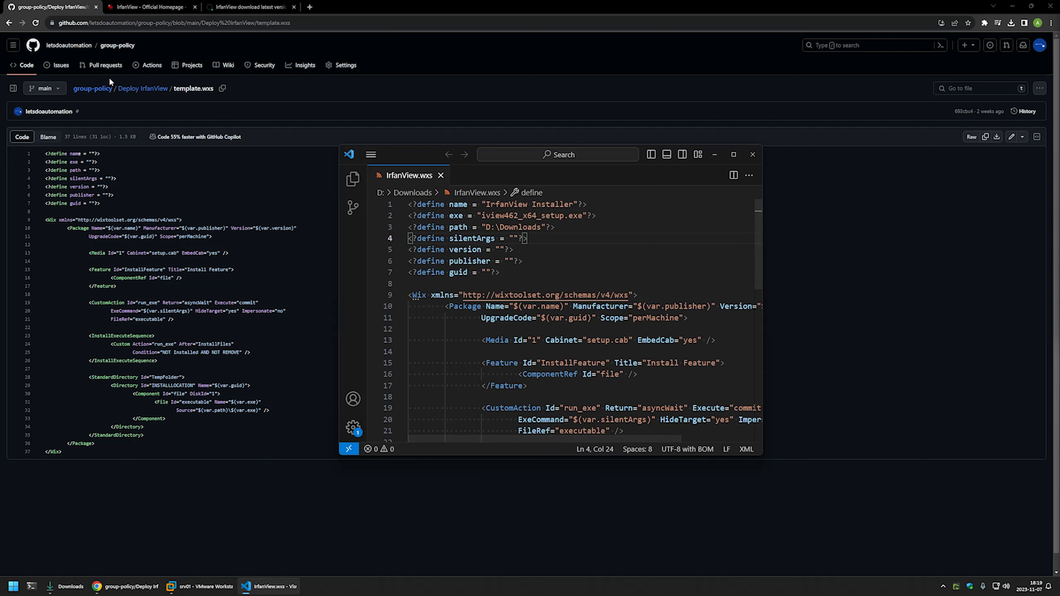
click(142, 93)
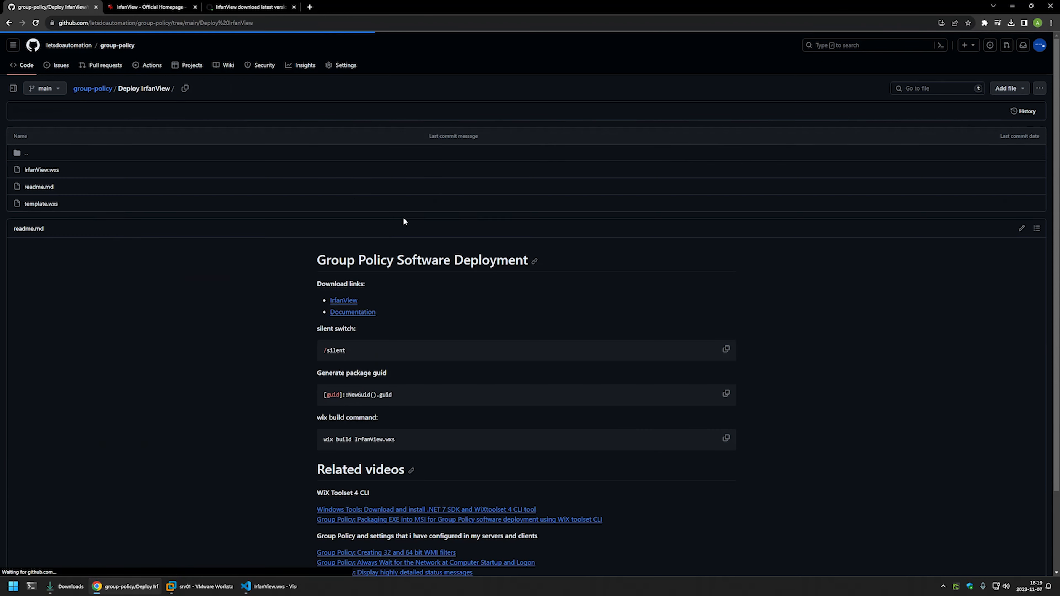
Copy the /silent switch from the readme into the silentArgs define.
right_click(330, 350)
click(347, 358)
click(259, 587)
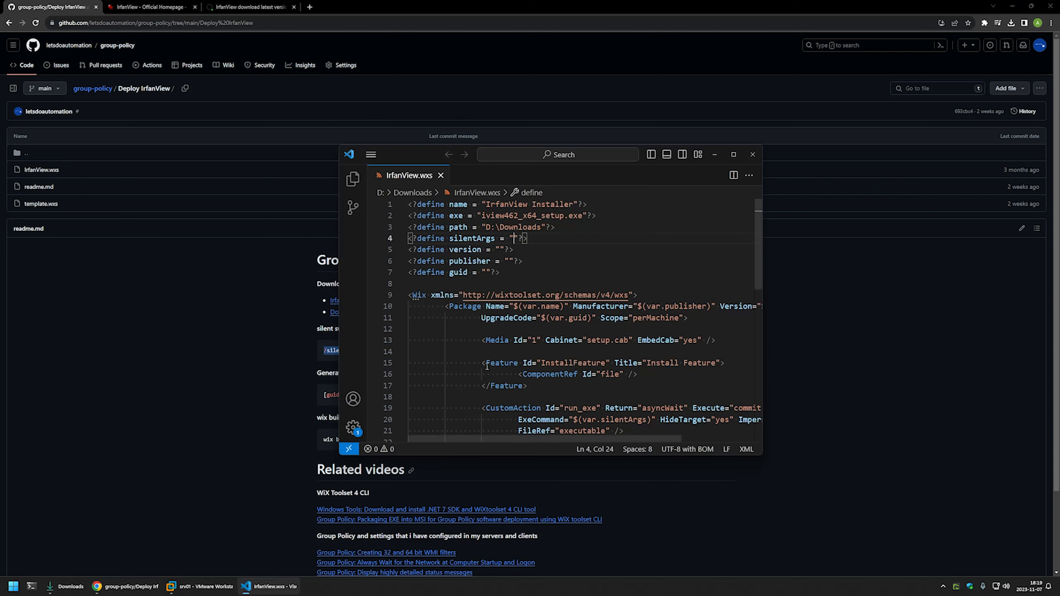
key(ctrl+v)
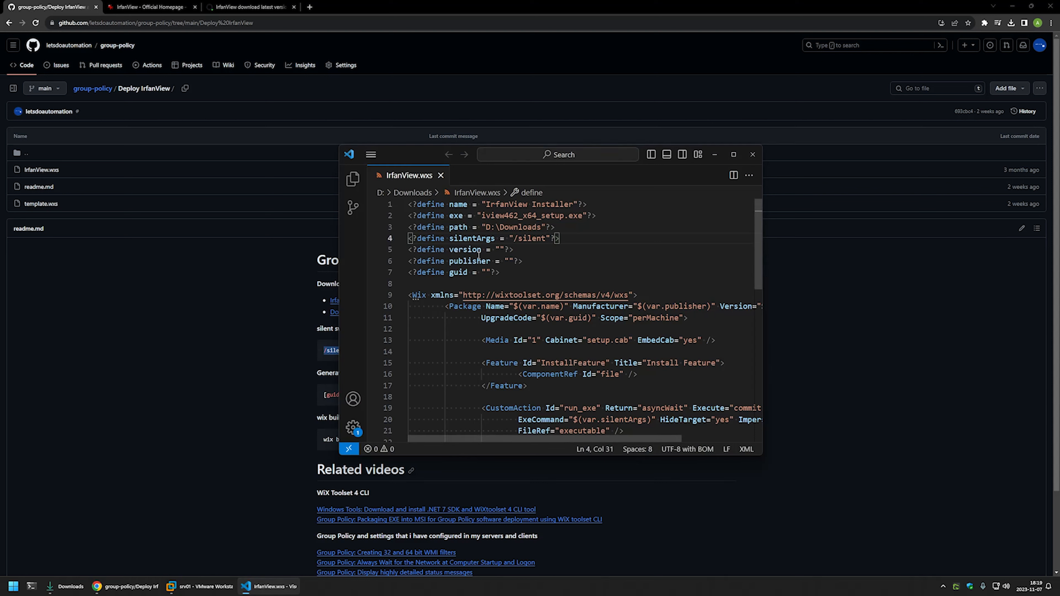
Set the version define to 4.62 using digits from the setup file name, and save.
click(500, 249)
drag(518, 216, 505, 215)
key(ctrl+c)
click(502, 250)
key(ctrl+v)
text(.)
key(ctrl+s)
Enter the publisher name in the publisher define and save the file.
click(509, 262)
text(letsdoa)
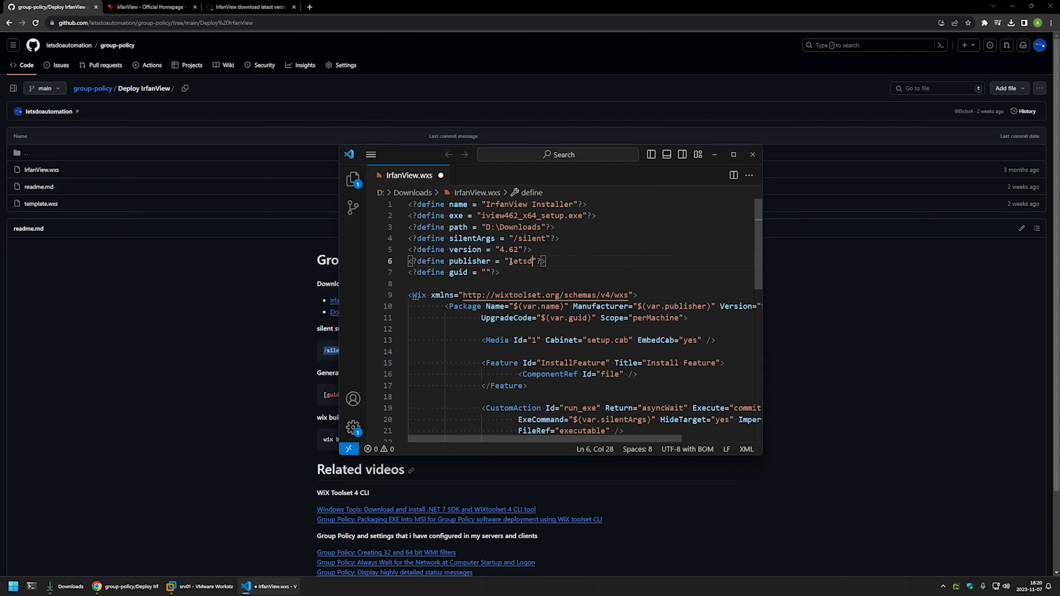
text(utomation)
key(ctrl+s)
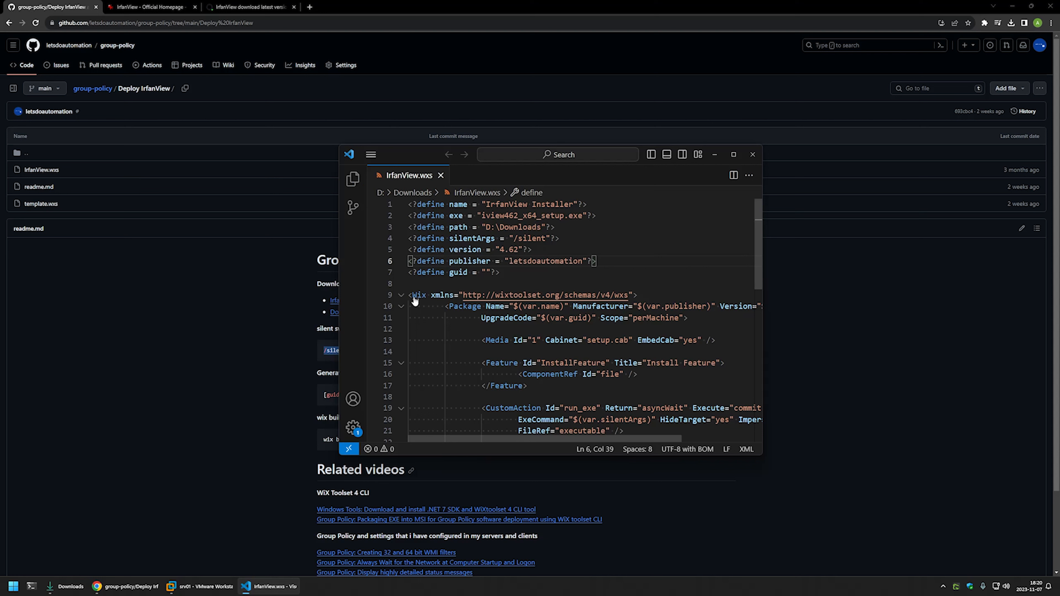
click(488, 272)
Copy [guid]::NewGuid().guid from the readme and run it repeatedly in a new PowerShell window.
click(227, 285)
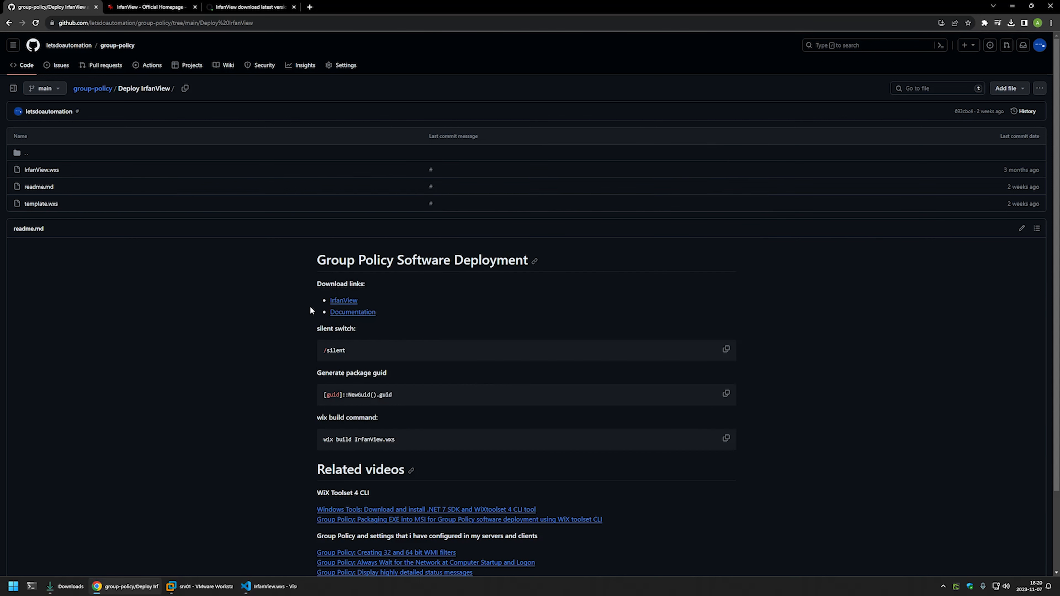
drag(406, 393, 305, 393)
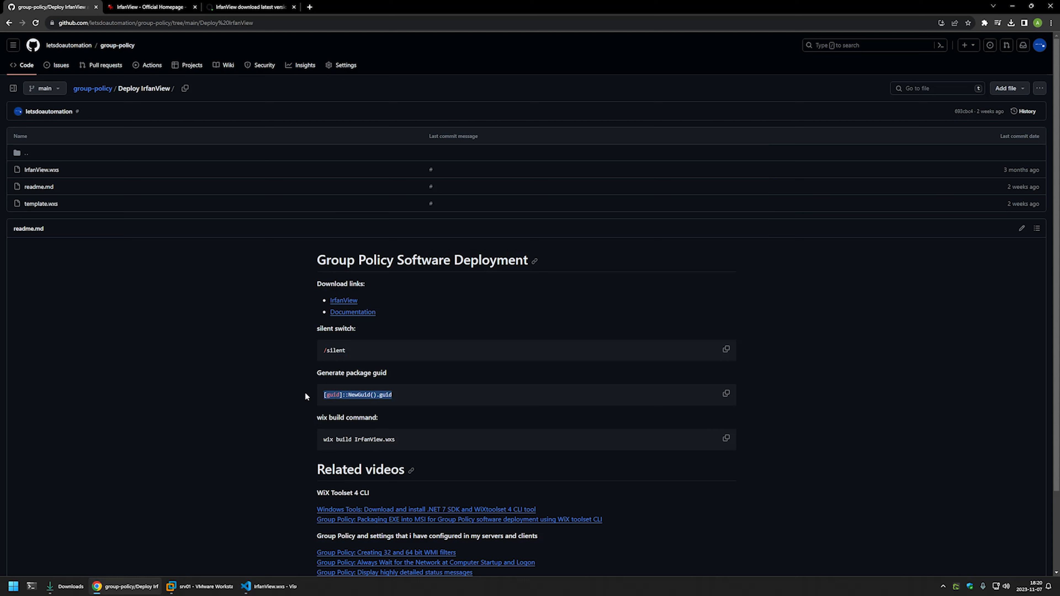
right_click(348, 393)
click(363, 400)
click(30, 588)
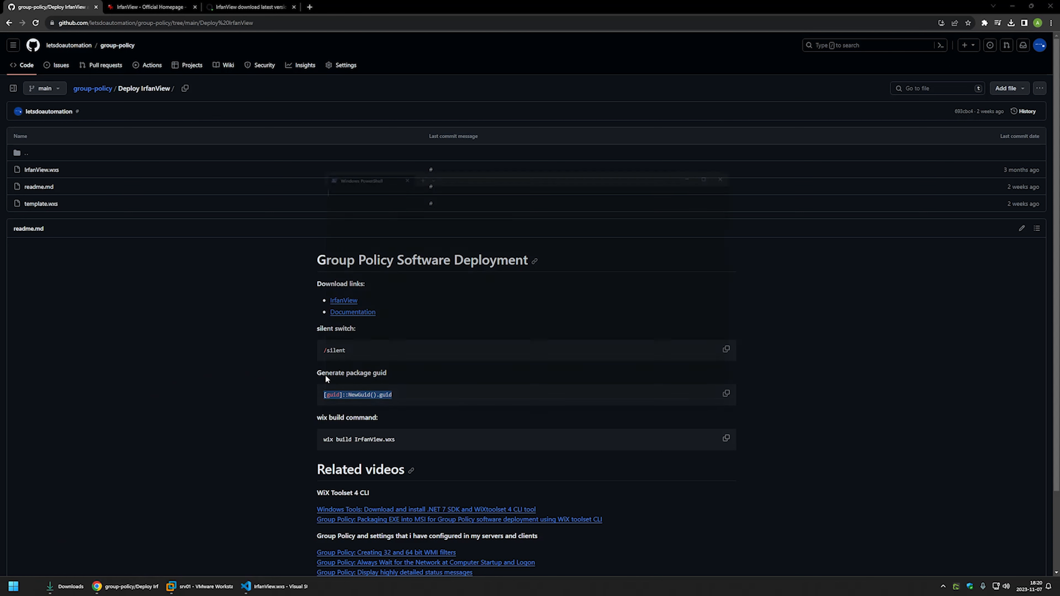
key(ctrl+v)
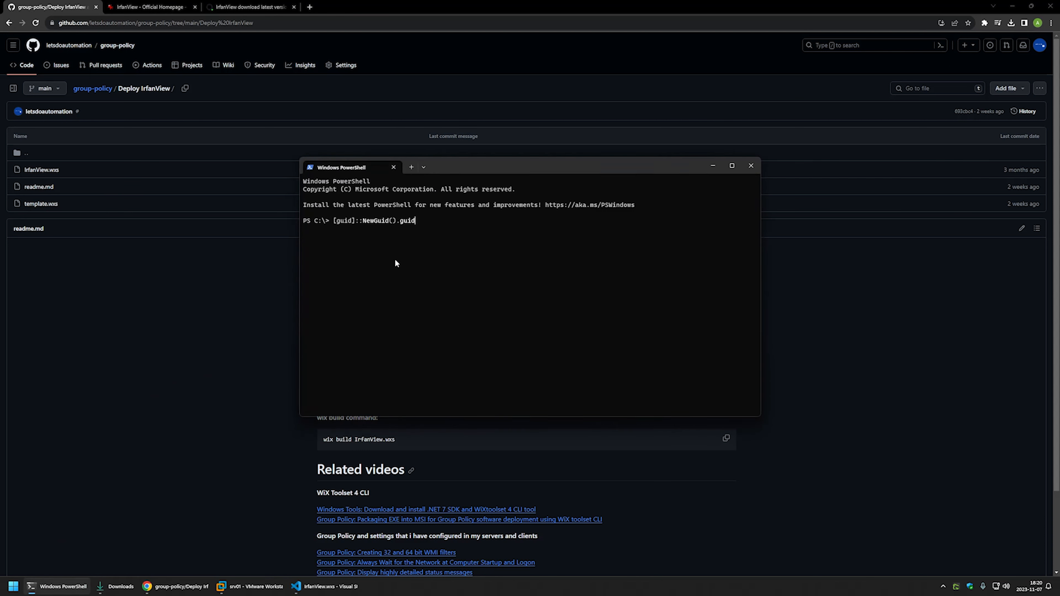
key(Return)
key(Up)
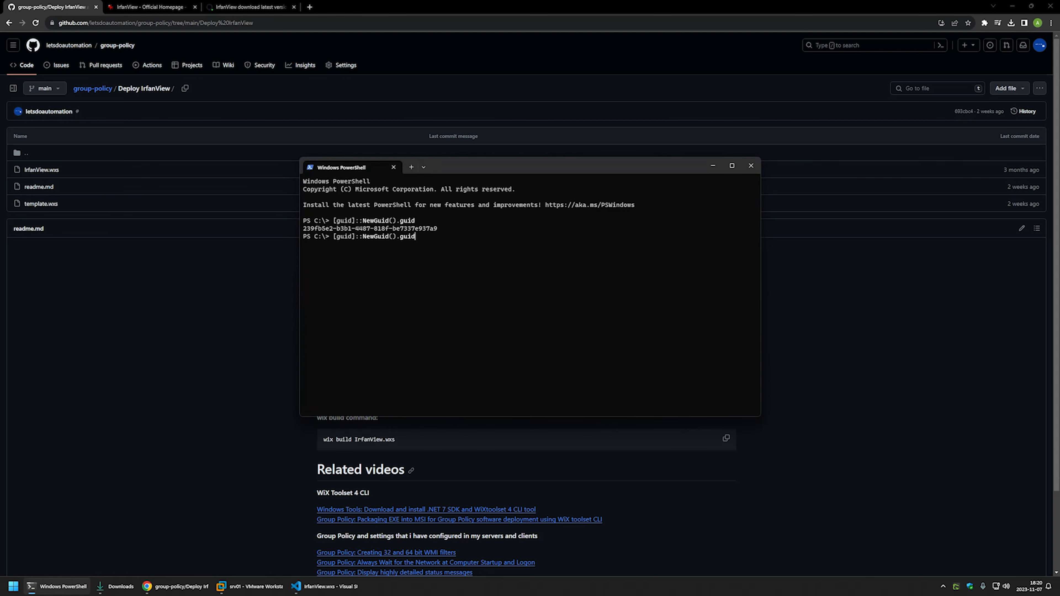
key(Return)
key(Up)
key(Return)
key(Up)
key(Return)
key(Up)
key(Return)
key(Up)
key(Return)
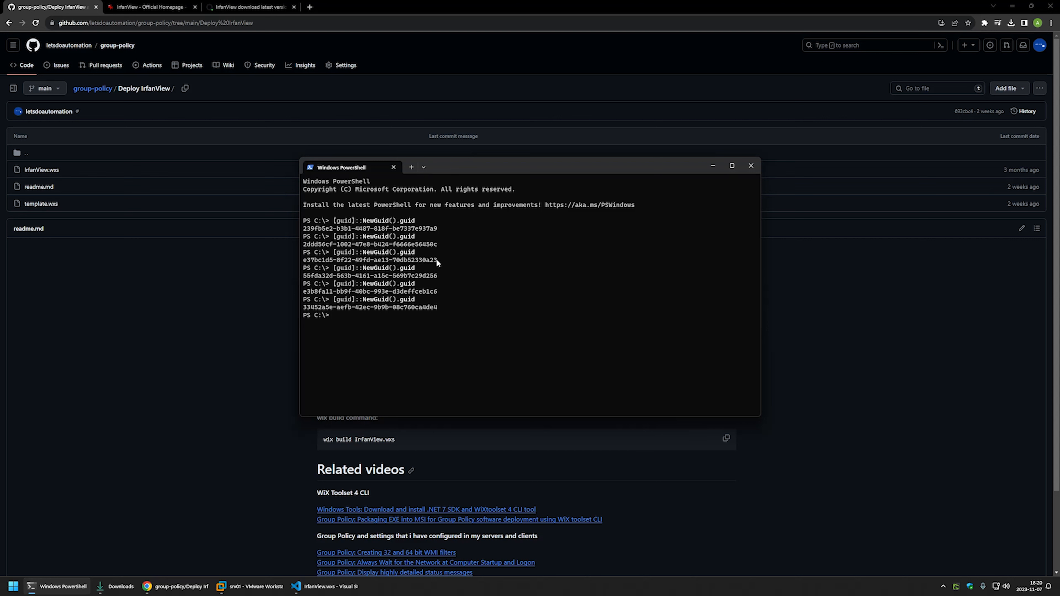
Paste one generated GUID into the guid define and save IrfanView.wxs.
drag(437, 259, 309, 265)
key(ctrl+c)
click(296, 587)
key(ctrl+v)
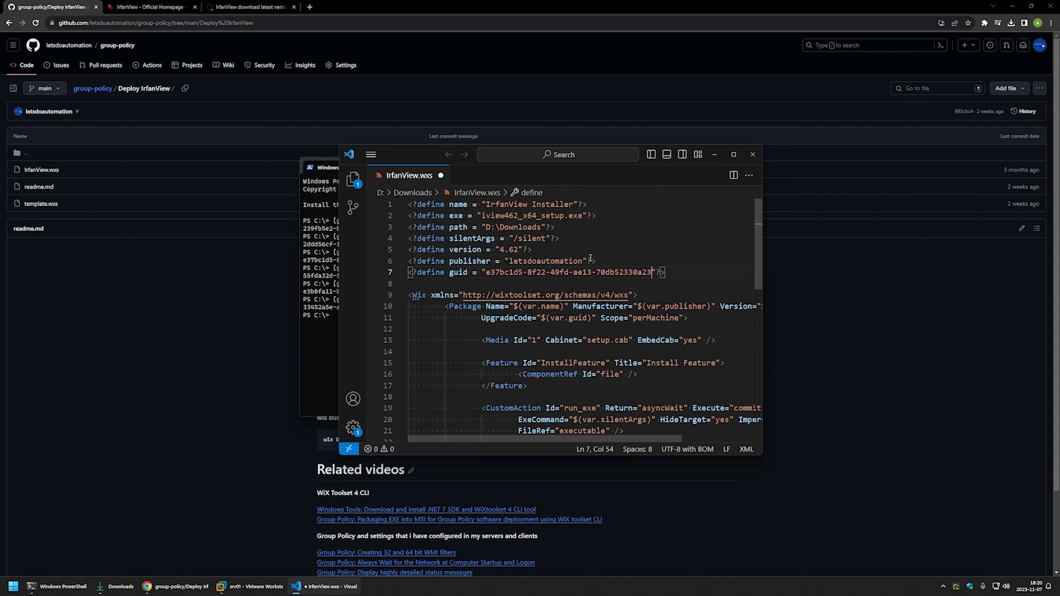
key(ctrl+s)
click(323, 262)
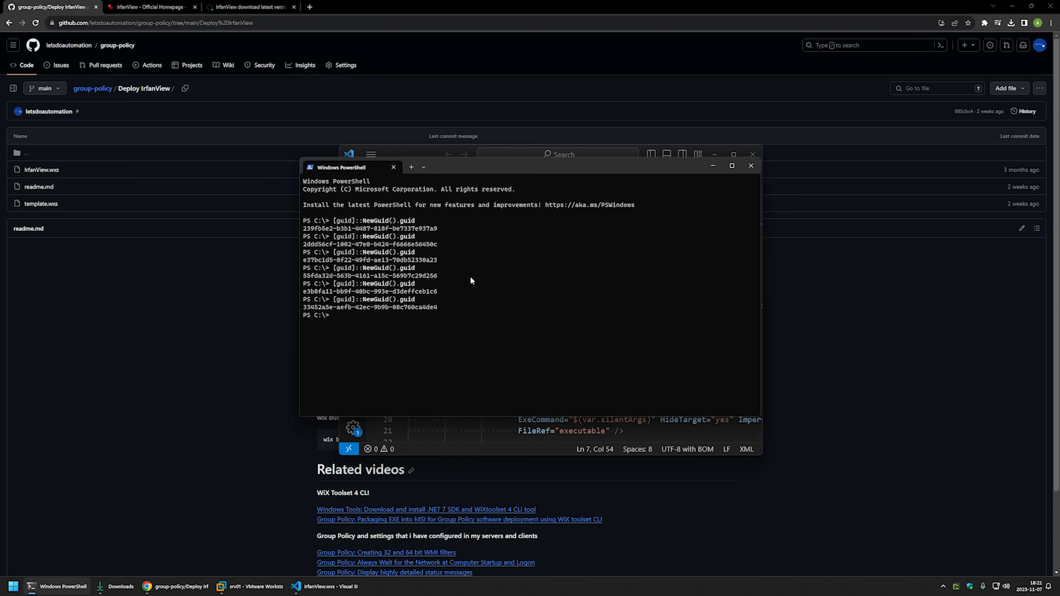
Change PowerShell into D:\Downloads and list its contents with dir.
text(cd D:\Dow)
key(Tab)
key(Return)
text(dir)
key(Return)
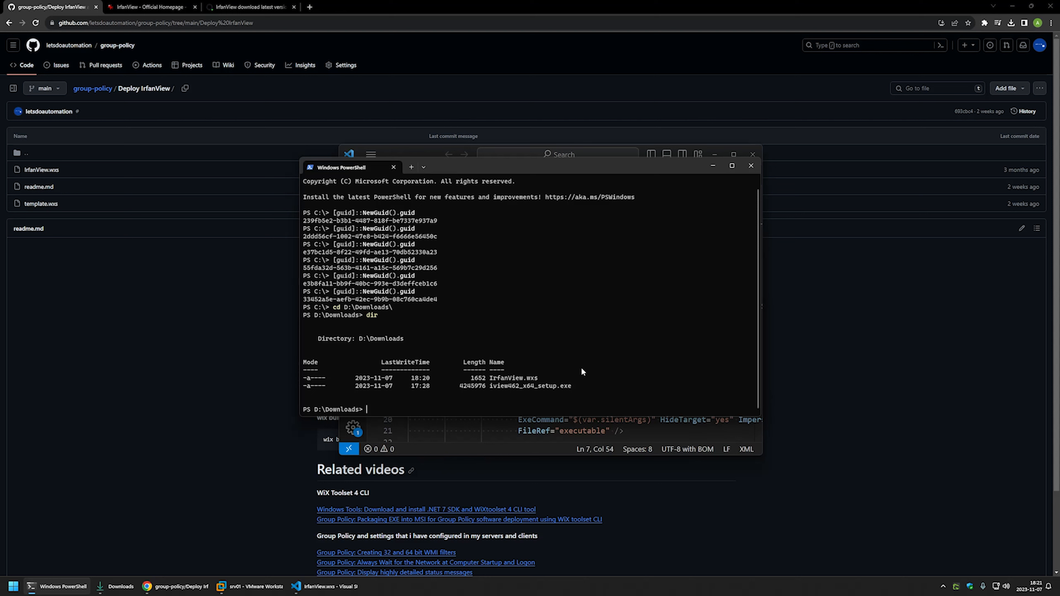
Run wix build .\IrfanView.wxs to produce IrfanView.msi and view it in Downloads.
text(wix build irf)
key(Tab)
key(Return)
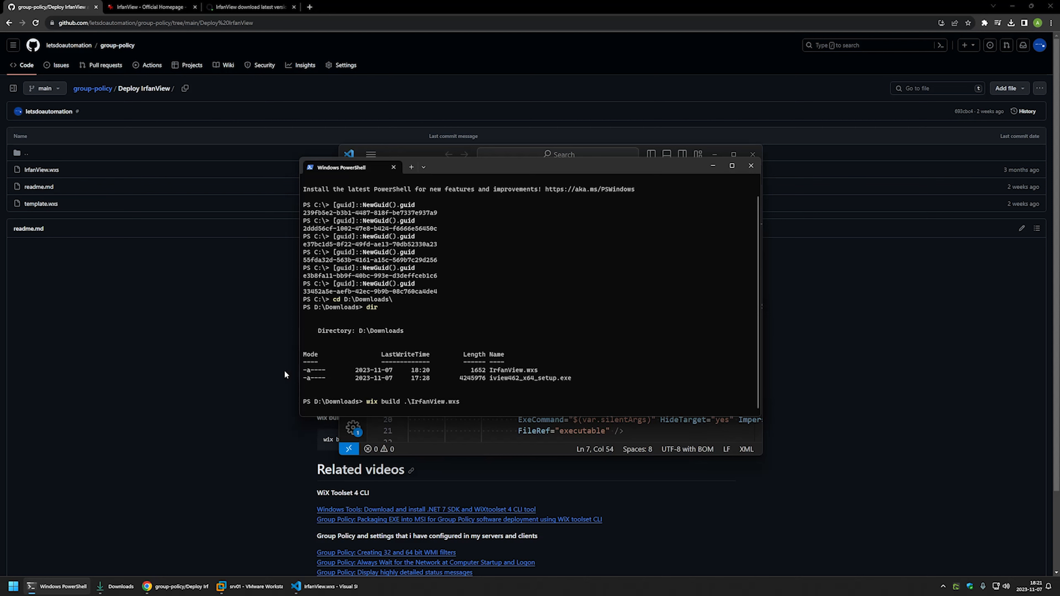
click(114, 587)
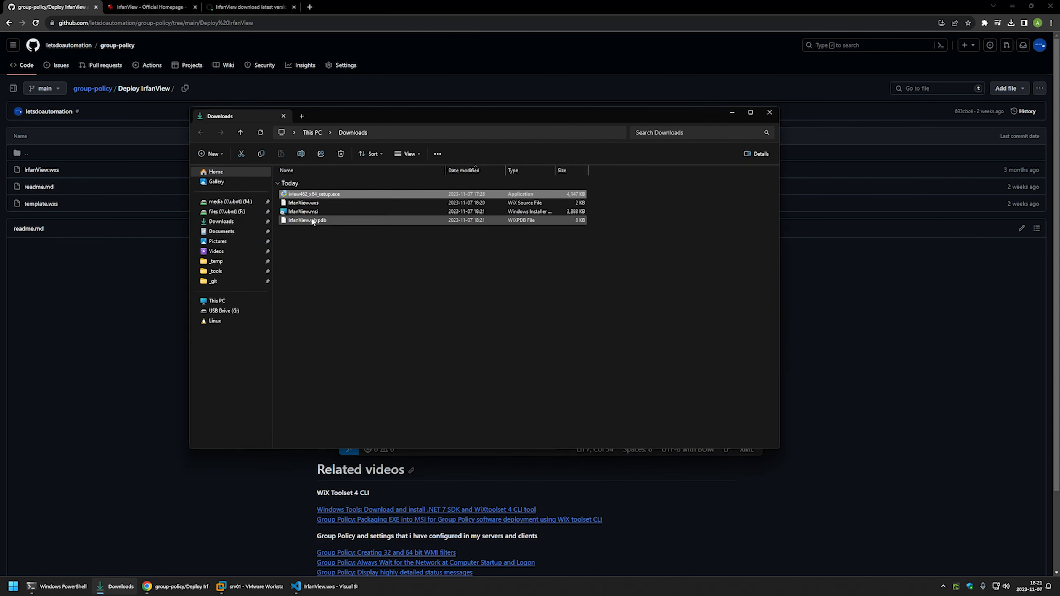
Copy IrfanView.msi from the Downloads folder and bring up the srv01 virtual machine.
click(312, 212)
drag(339, 114, 614, 134)
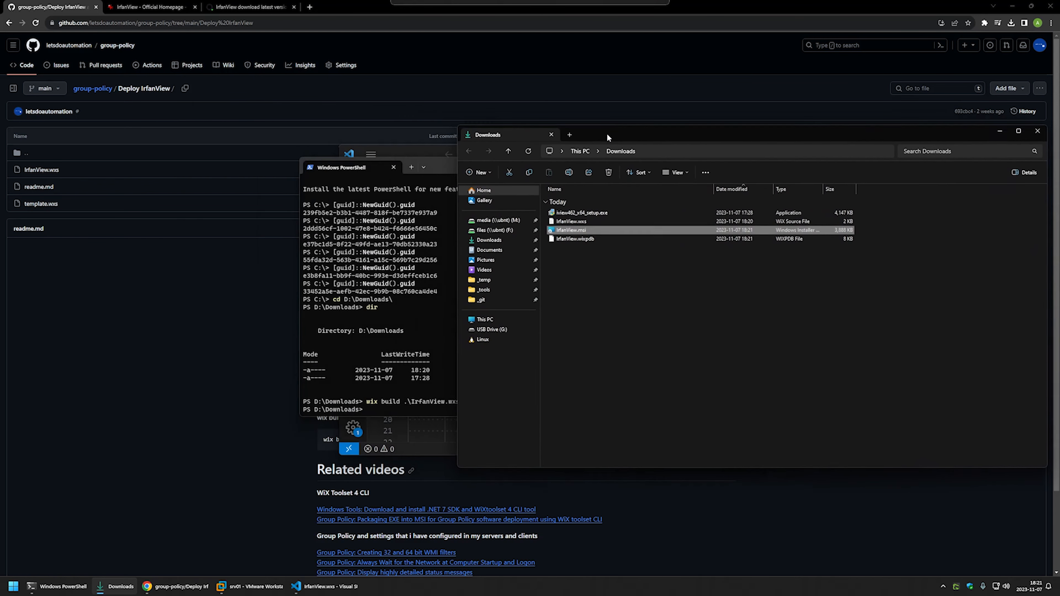
click(606, 259)
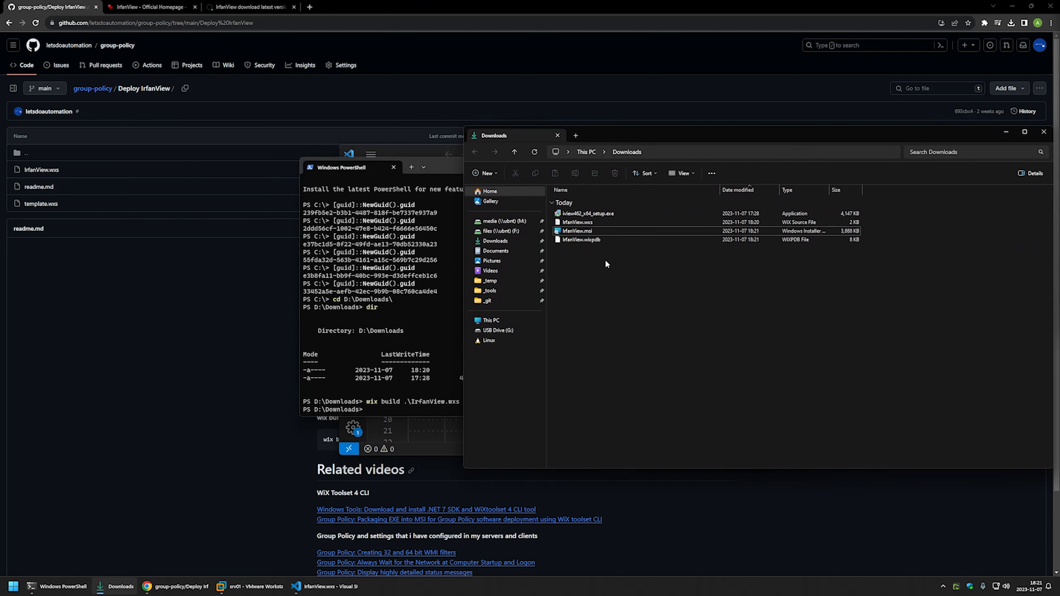
right_click(587, 232)
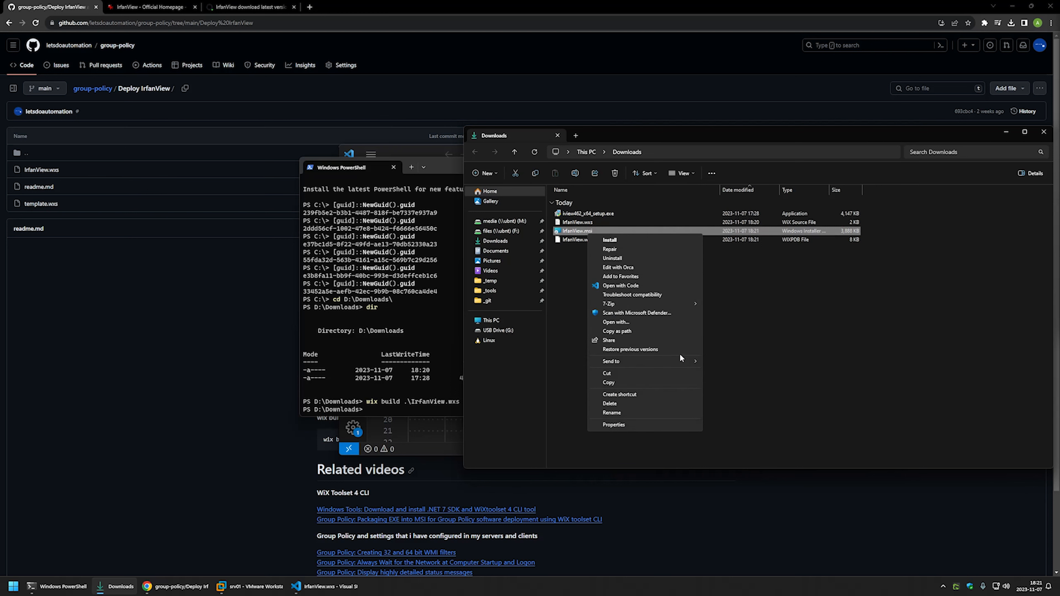
click(656, 381)
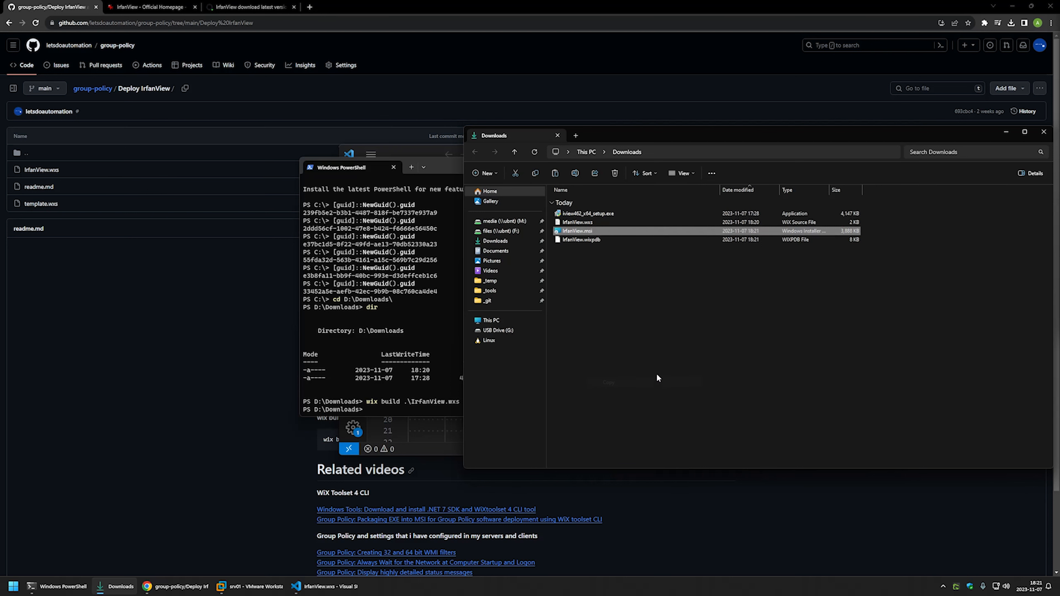
click(251, 585)
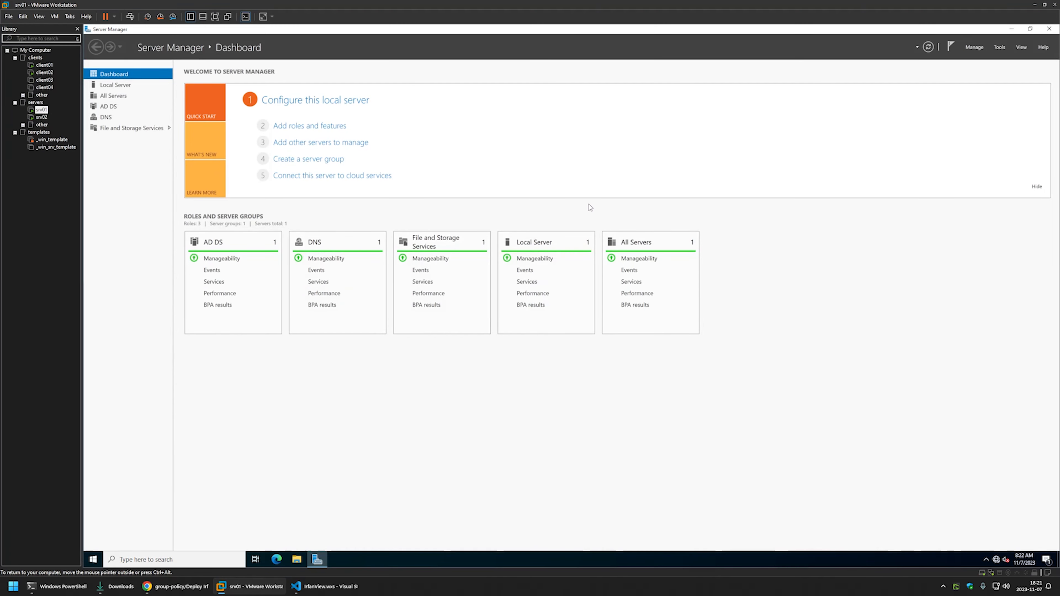
Paste the IrfanView installer onto the srv01 desktop.
click(1012, 29)
right_click(261, 144)
click(269, 182)
click(221, 185)
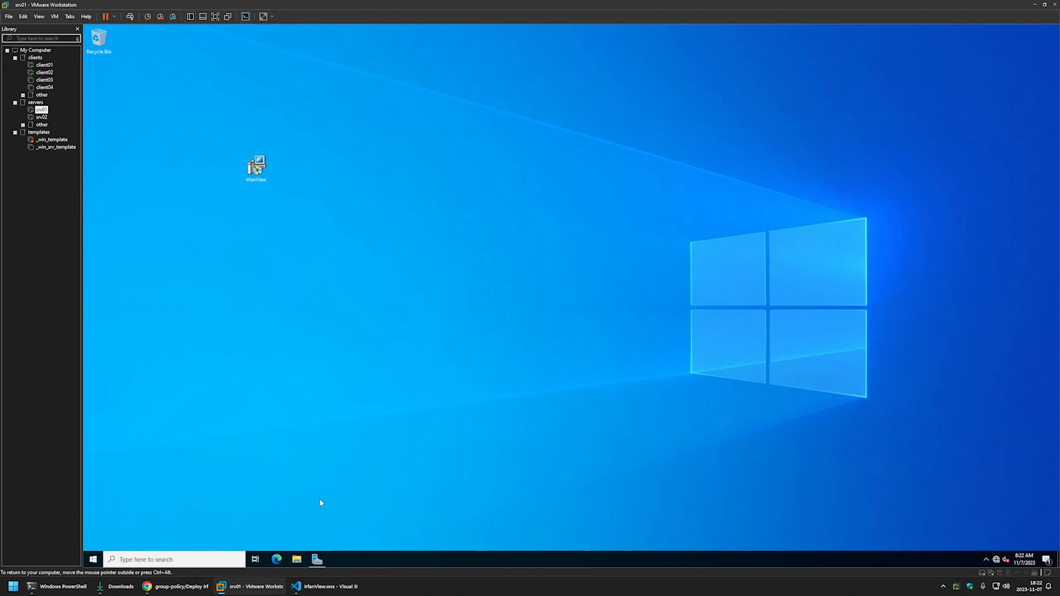
Browse File Explorer to the software share on \\srv02.
click(297, 559)
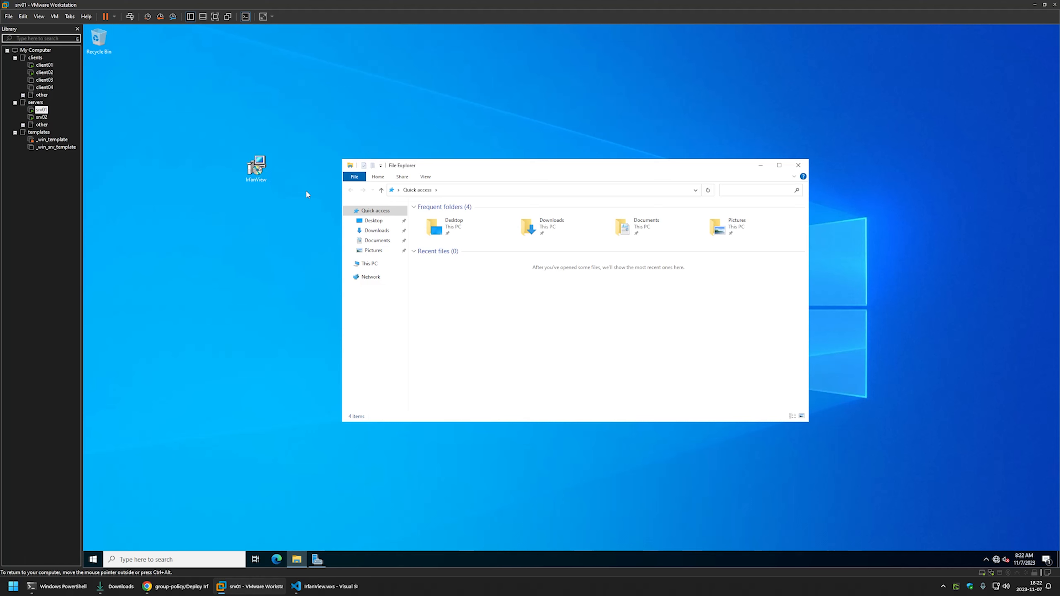
click(454, 190)
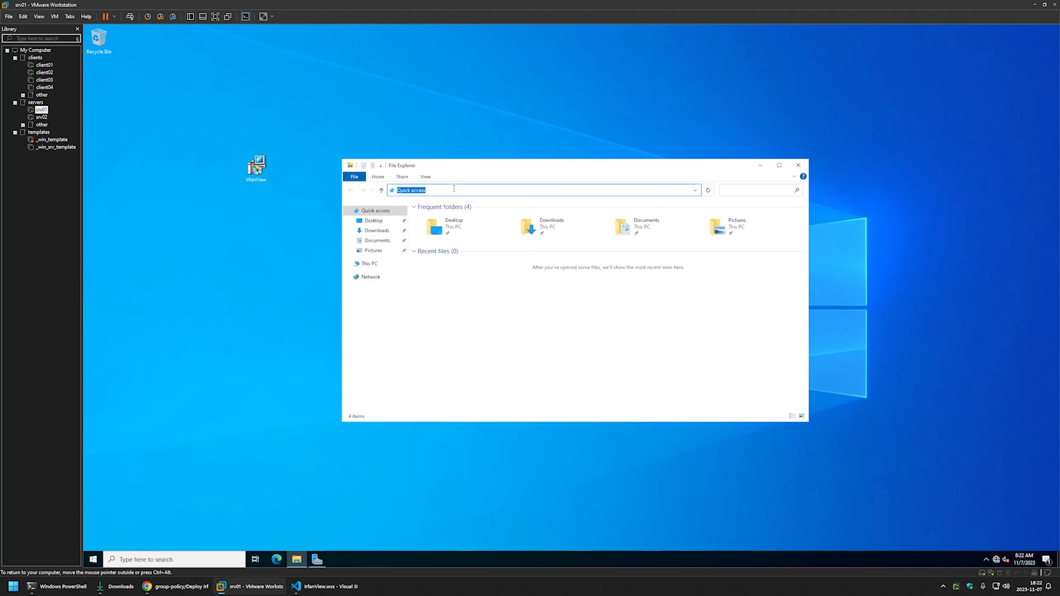
text(\\)
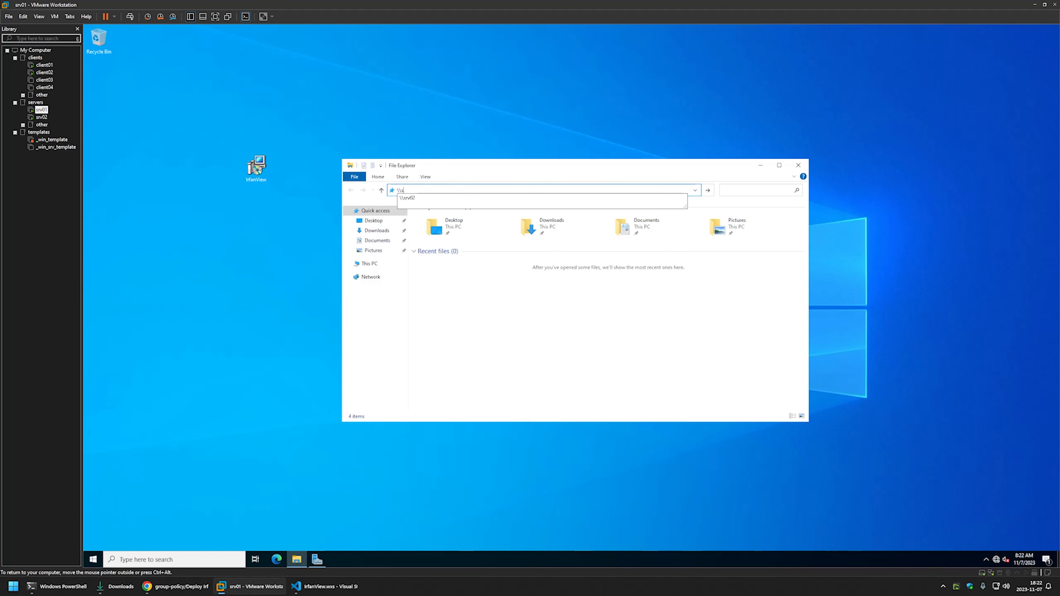
text(srv02)
key(Return)
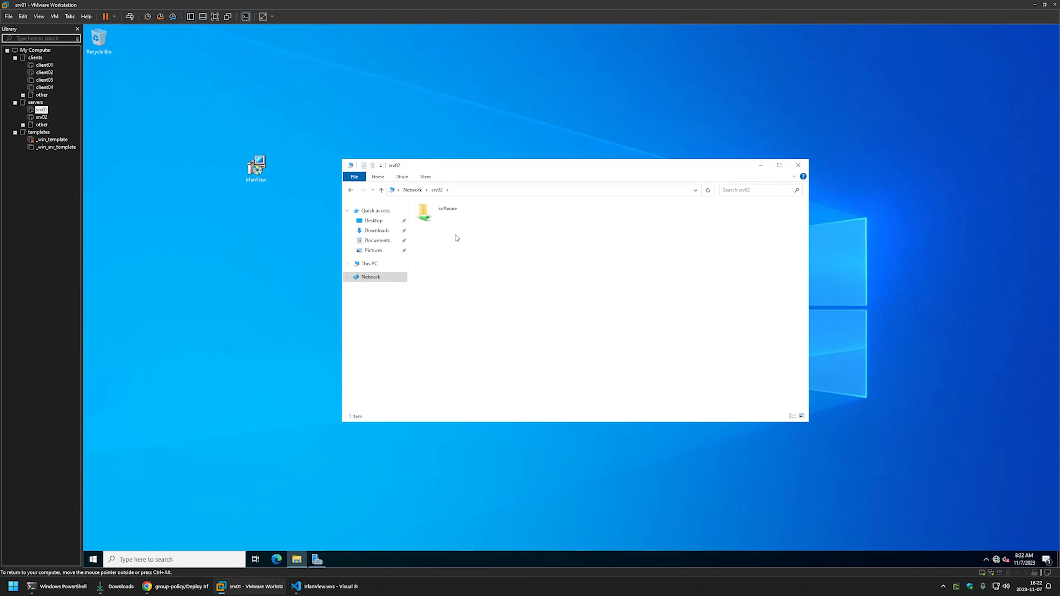
double_click(464, 212)
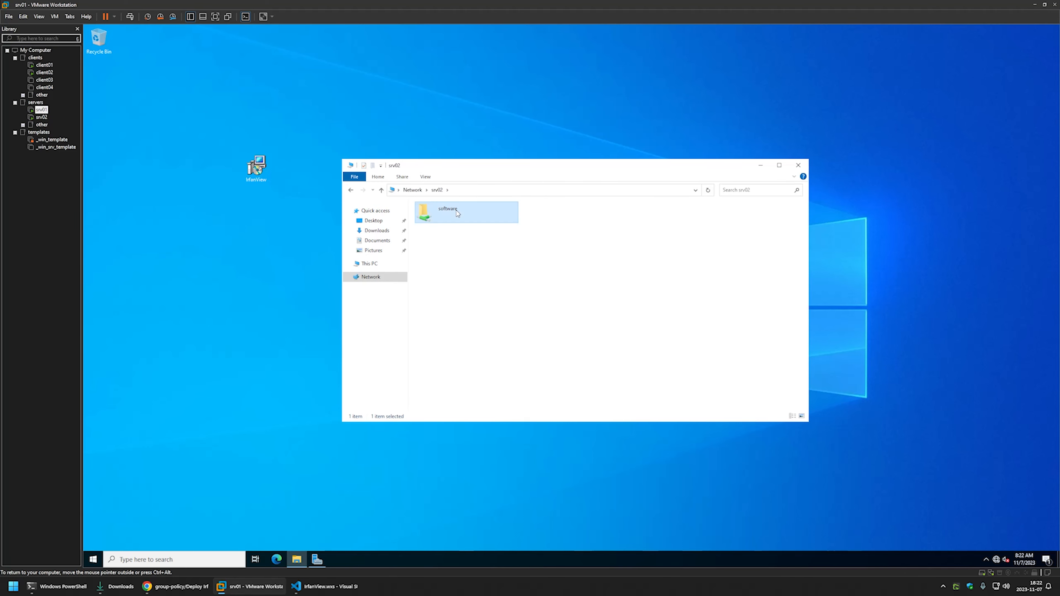
Create an Irfanview folder in the share, paste the installer into it, and open its Properties.
right_click(431, 232)
click(547, 312)
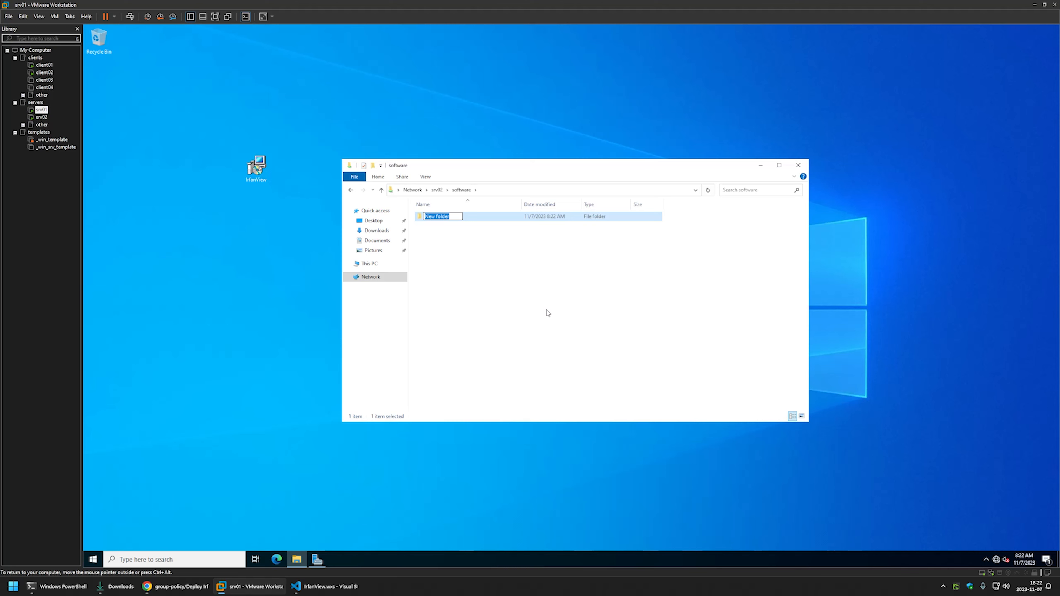
text(Irfanview)
click(547, 310)
double_click(440, 221)
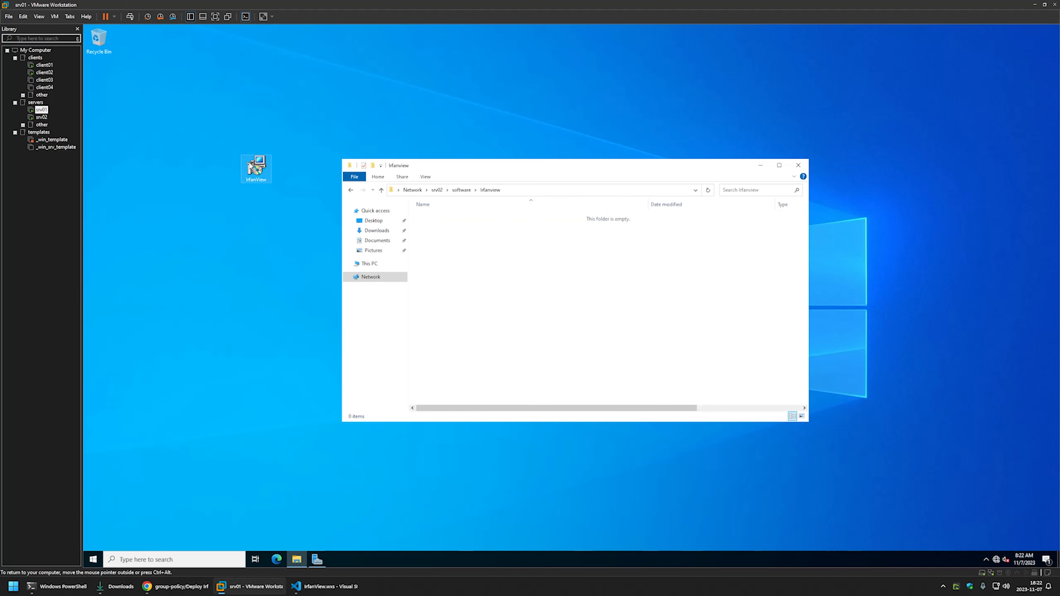
key(ctrl+v)
click(428, 229)
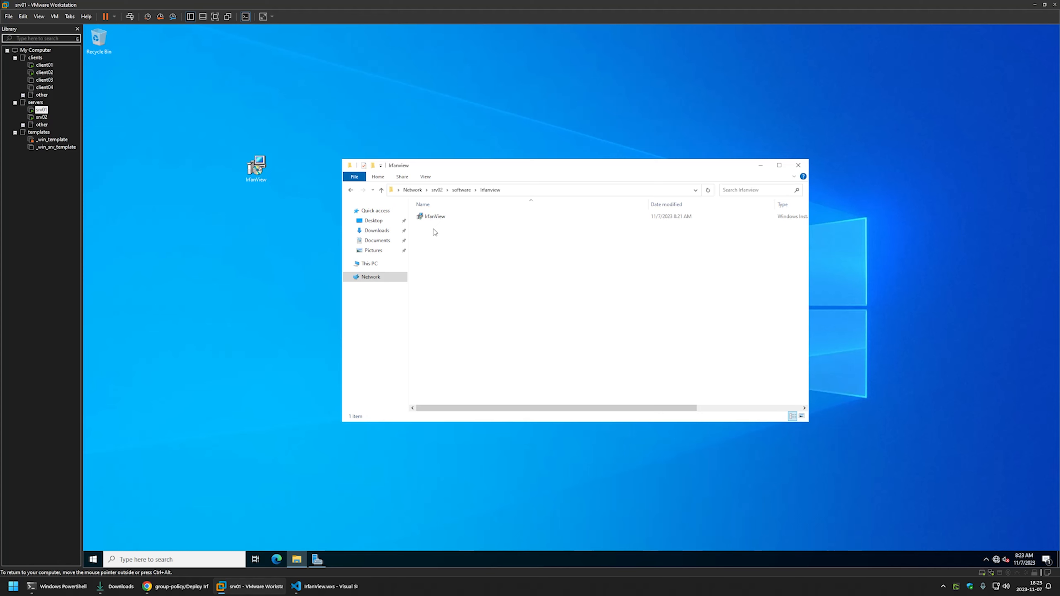
right_click(435, 232)
click(464, 328)
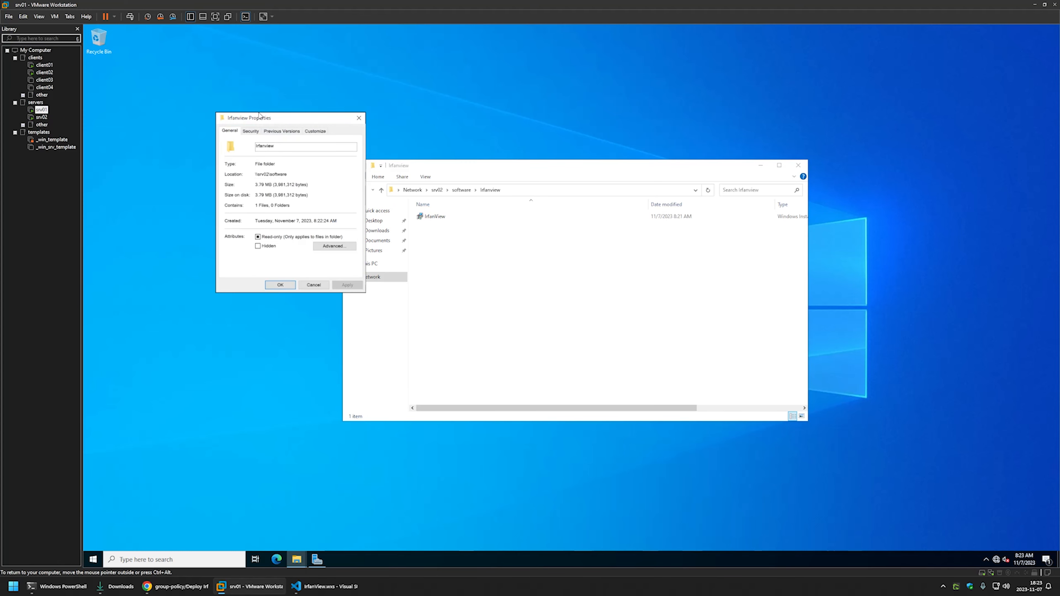
Review the Authenticated Users permissions on the Irfanview folder's Security tab, then close both dialogs.
drag(259, 115, 523, 209)
click(514, 224)
click(604, 289)
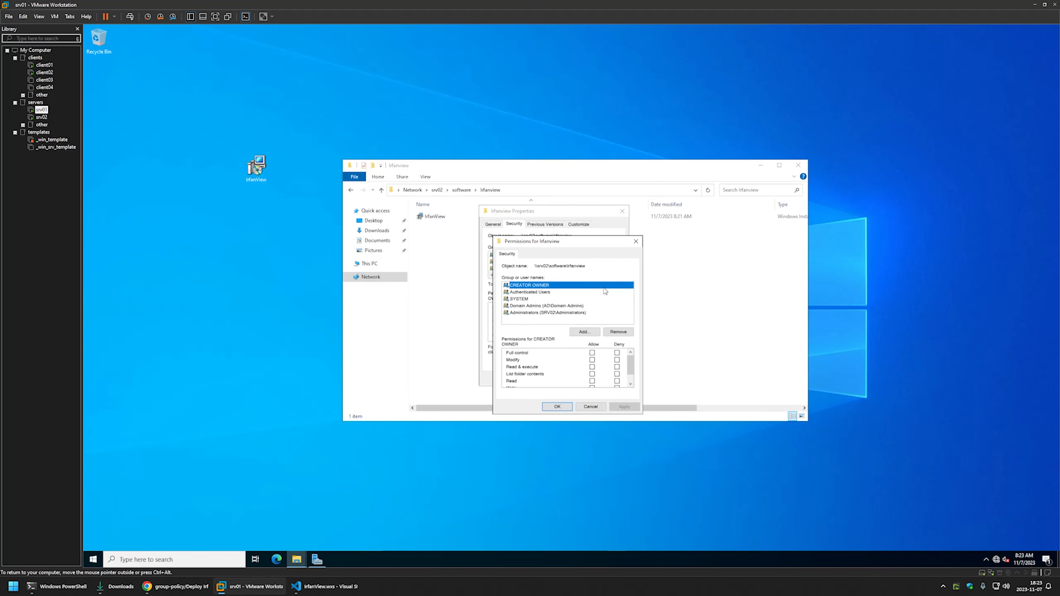
click(541, 294)
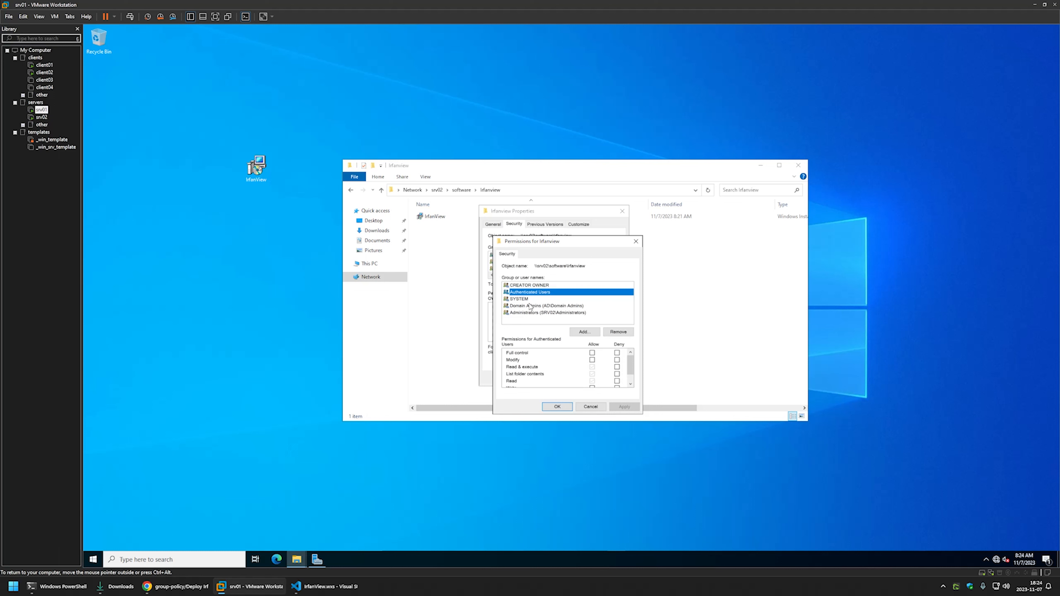
click(635, 241)
click(622, 211)
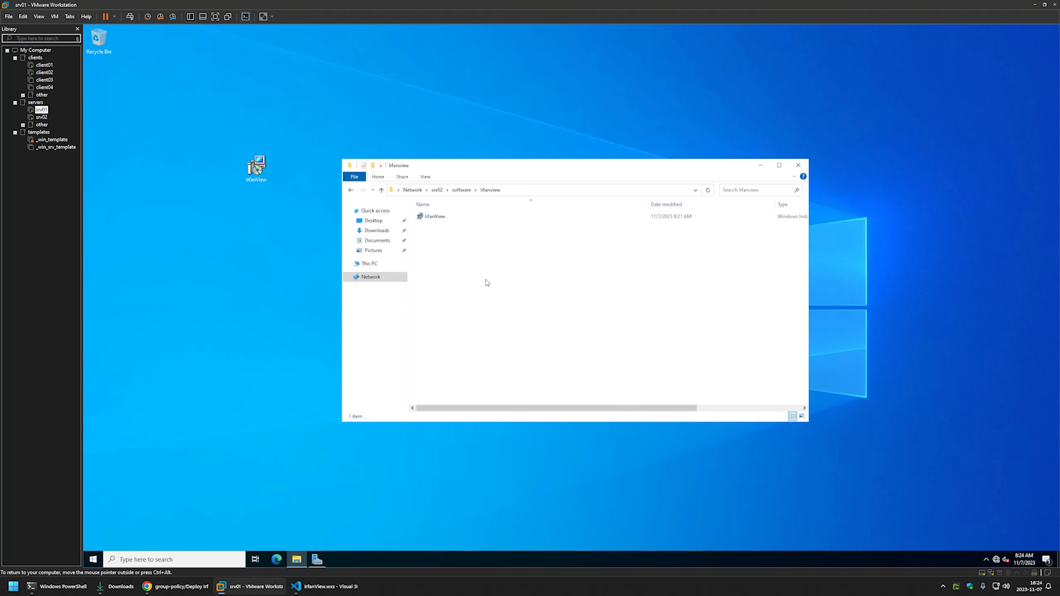
Launch Group Policy Management from Server Manager's Tools menu.
click(317, 558)
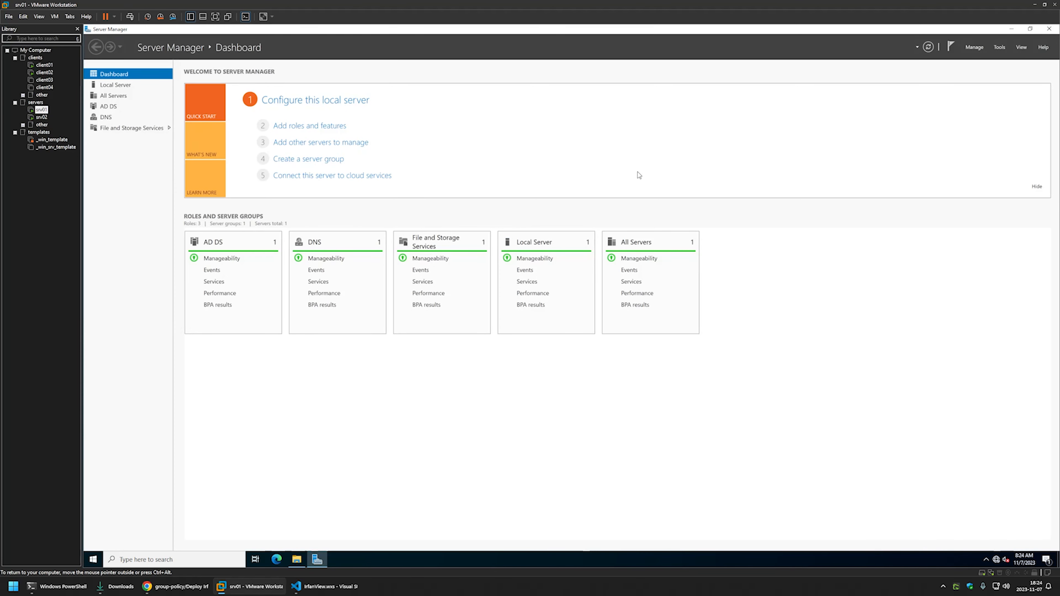
click(998, 47)
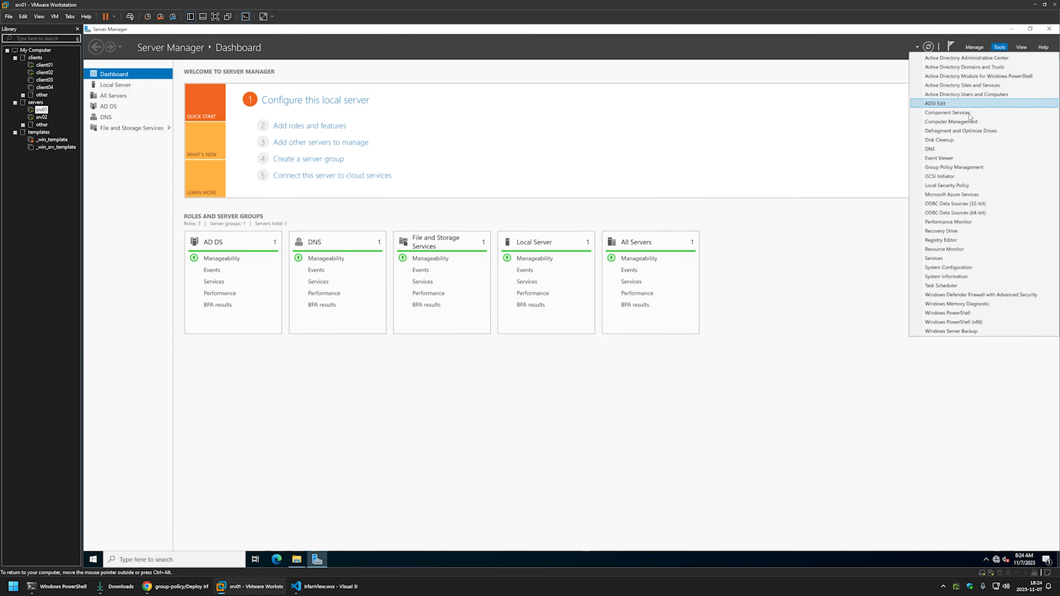
click(961, 168)
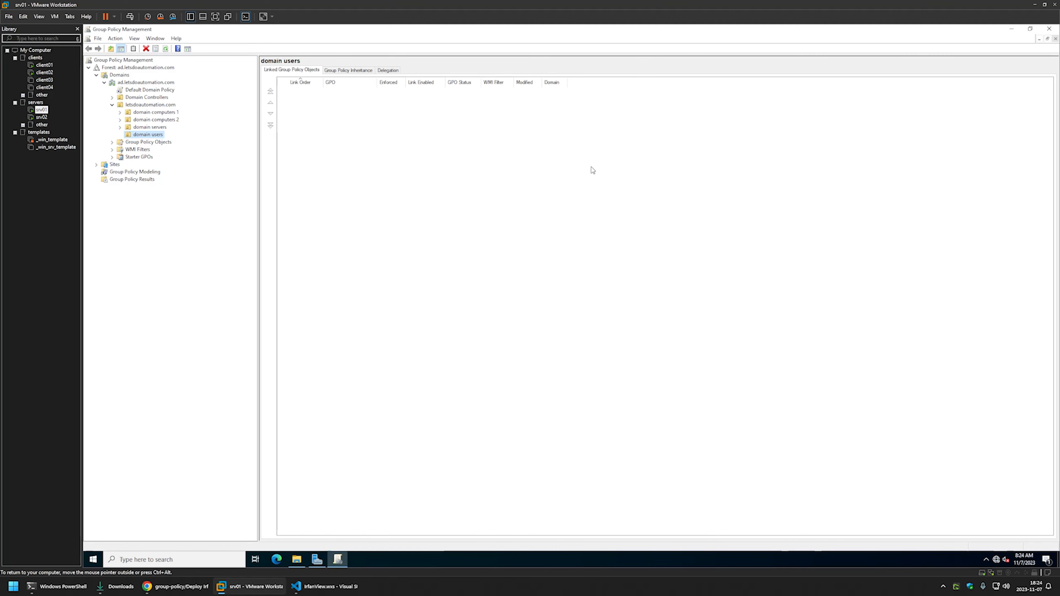
Create a new GPO named 'Assign IrfanView' under Group Policy Objects and select it to show its scope.
right_click(134, 144)
click(146, 148)
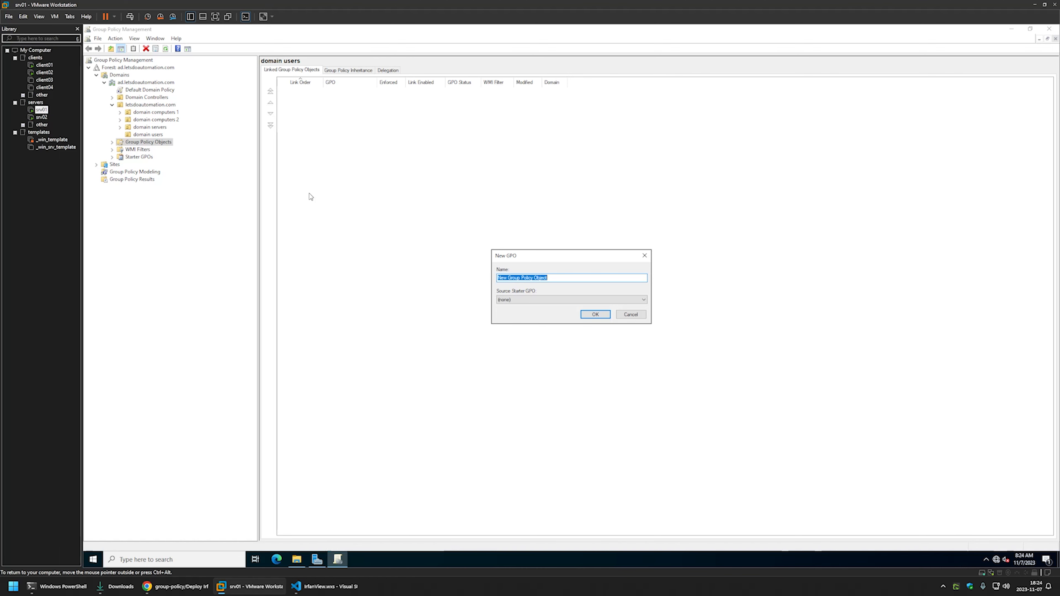
text(Assign)
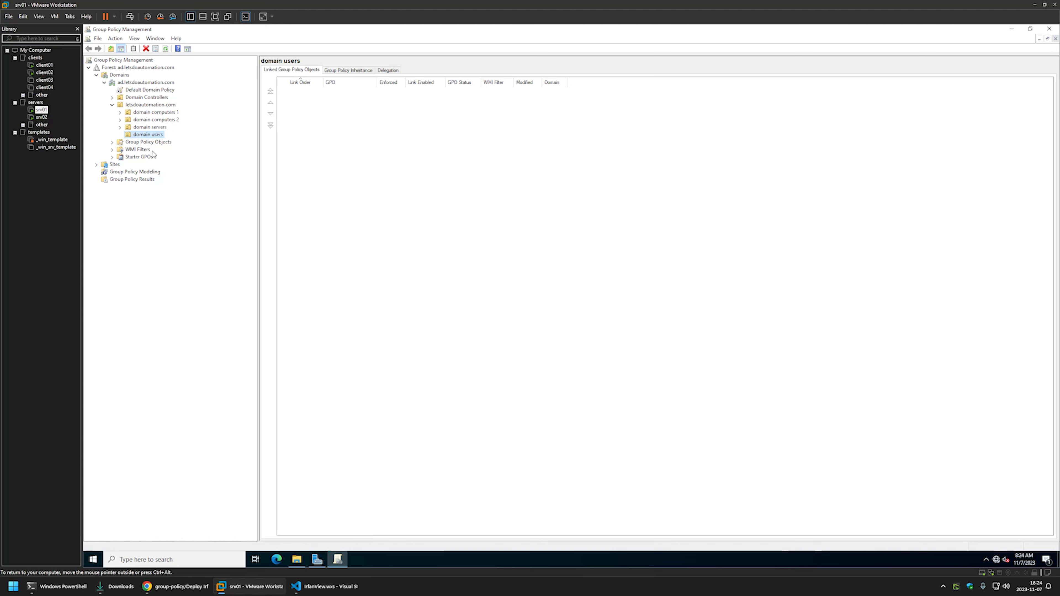
click(112, 142)
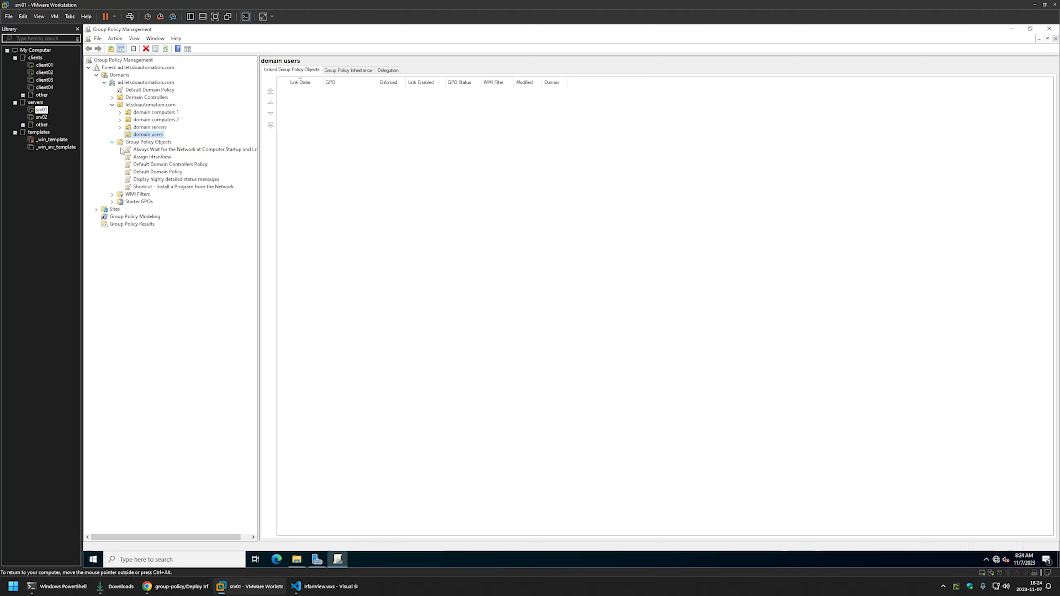
click(139, 160)
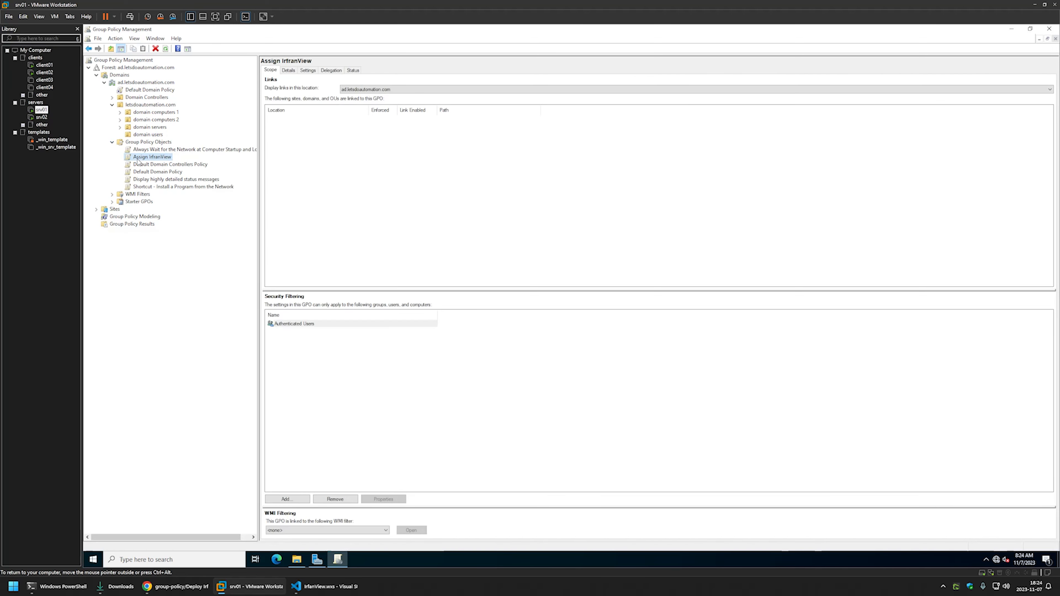
right_click(138, 161)
Edit the Assign IrfanView GPO and expand Computer Configuration > Policies > Software Settings > Software installation.
click(153, 166)
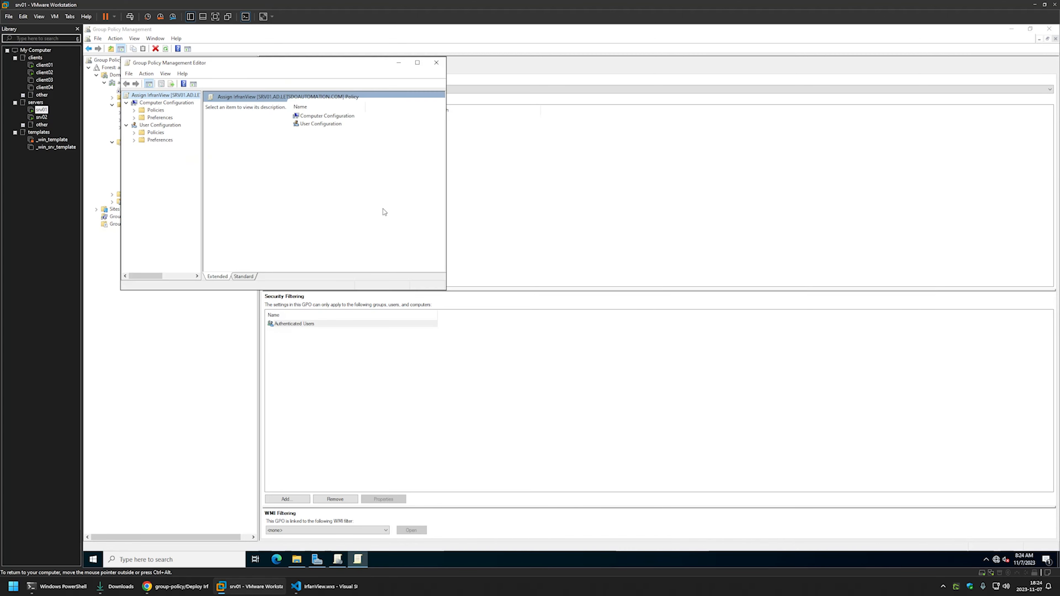
drag(248, 66, 528, 168)
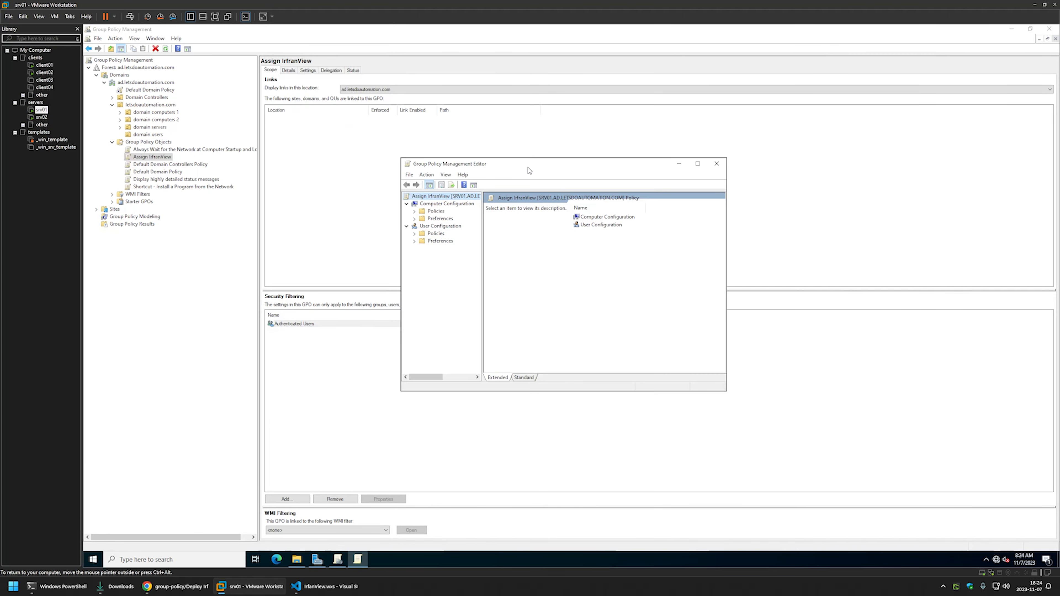
click(439, 204)
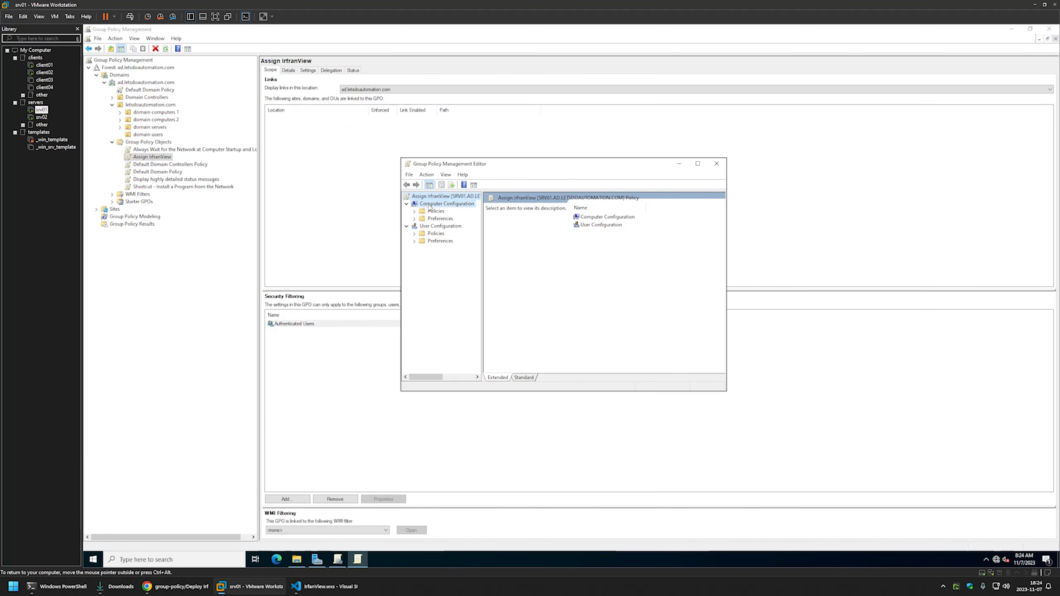
click(415, 211)
click(423, 219)
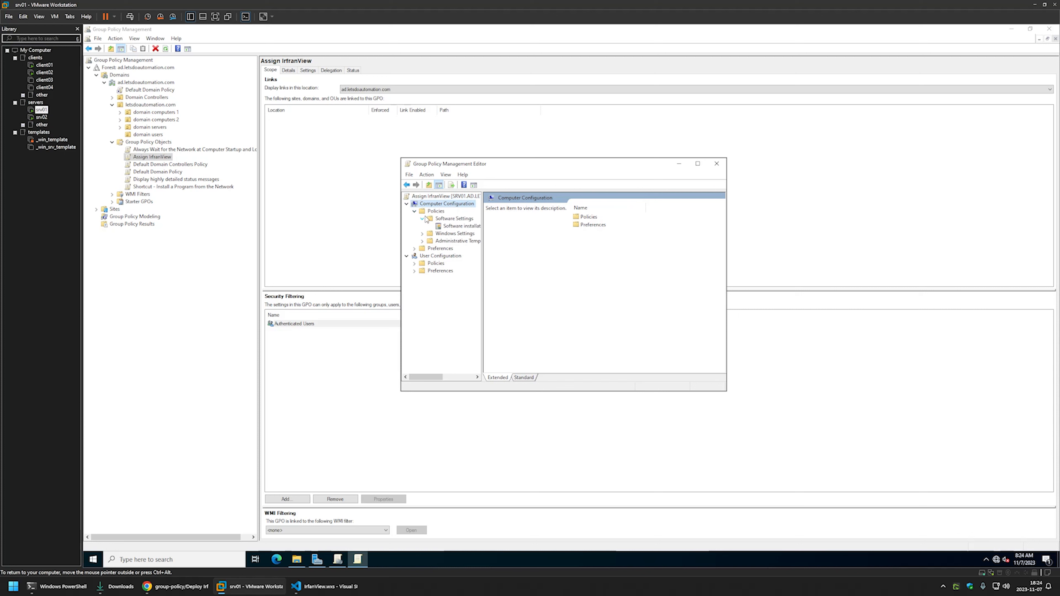
click(447, 226)
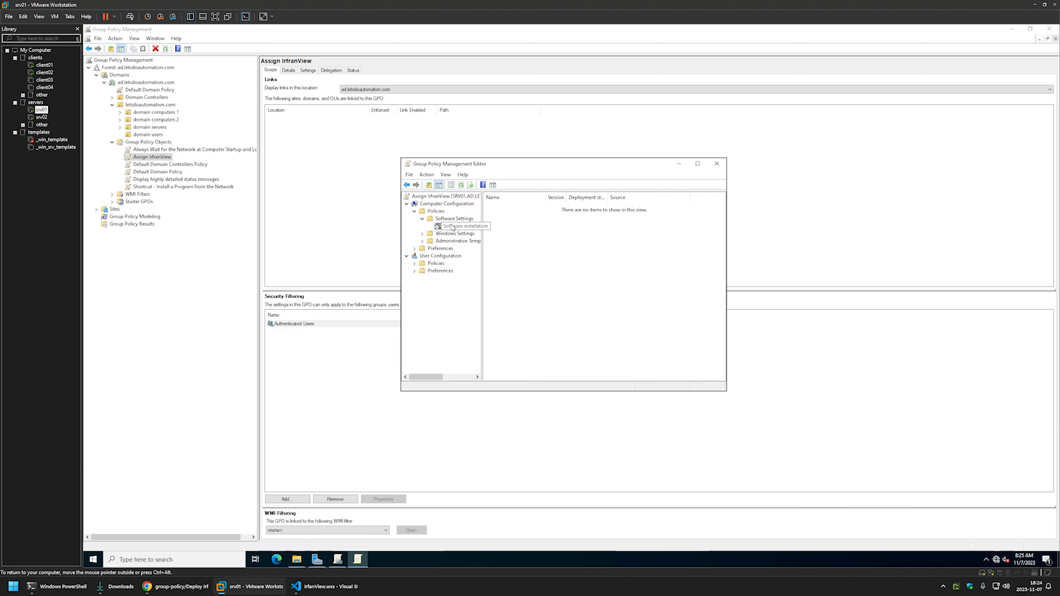
Add IrfanView.msi from \\srv02\software\Irfanview as a new package using the Advanced deployment method.
right_click(529, 231)
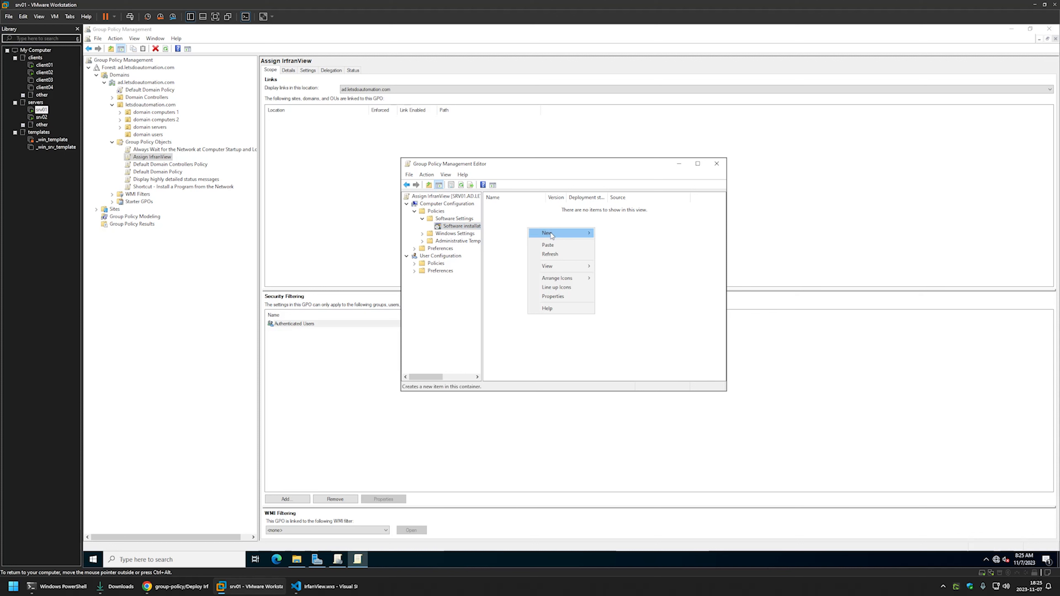
mouse_move(551, 233)
click(610, 234)
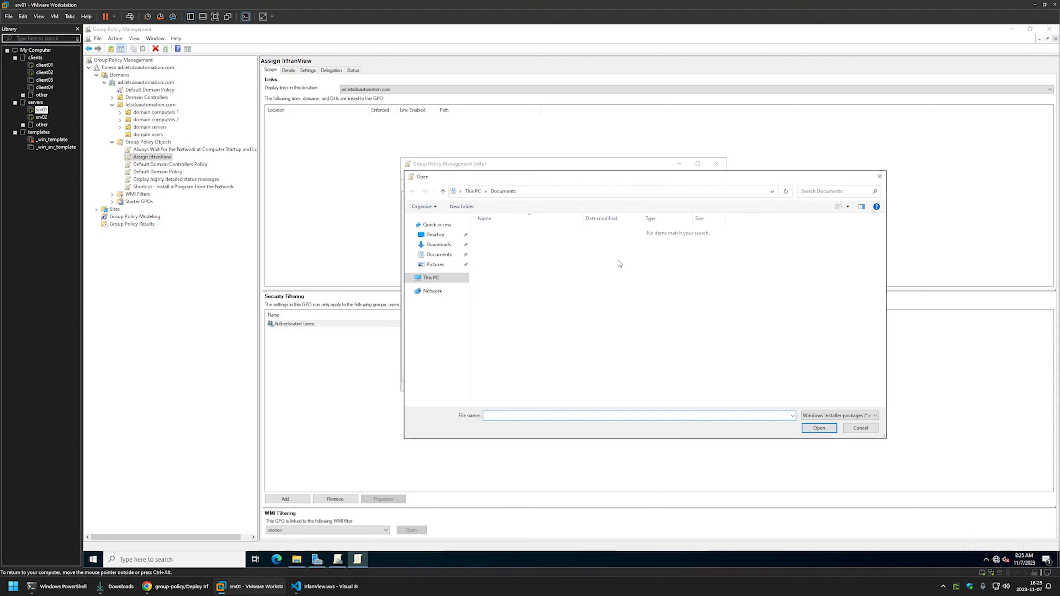
click(435, 234)
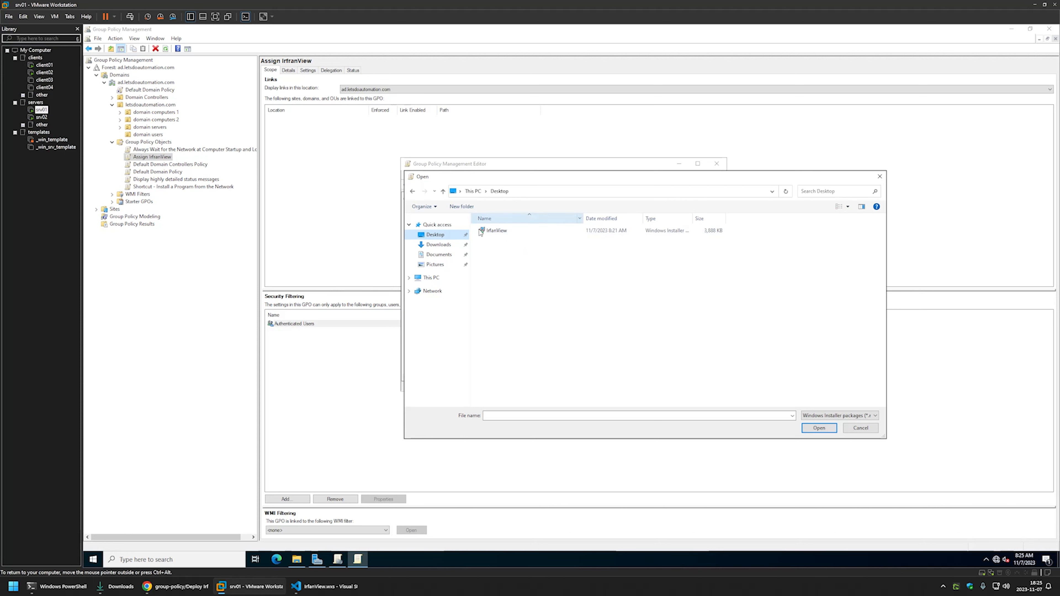
click(521, 192)
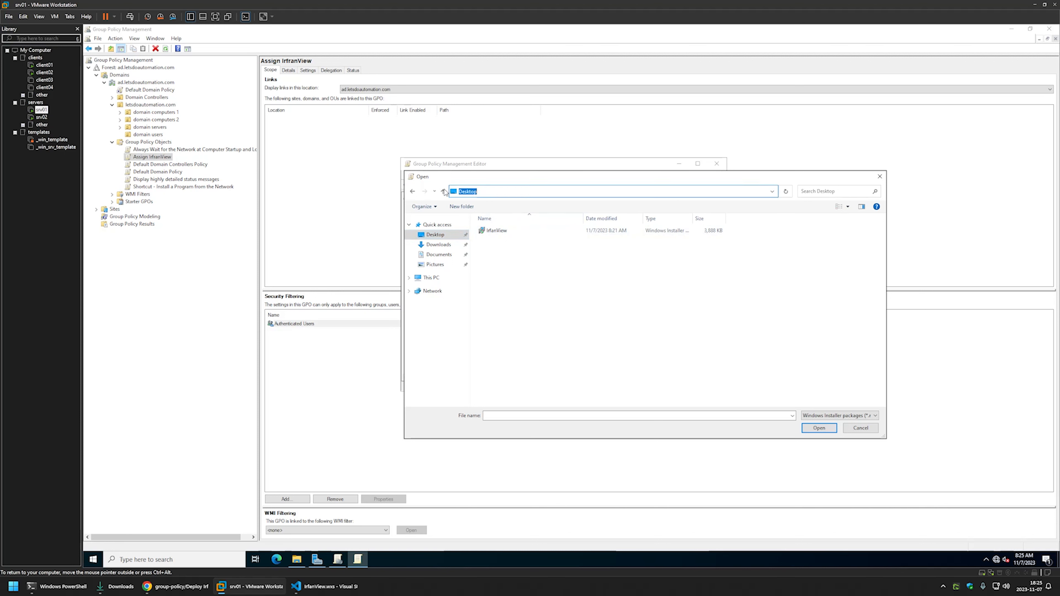
click(508, 266)
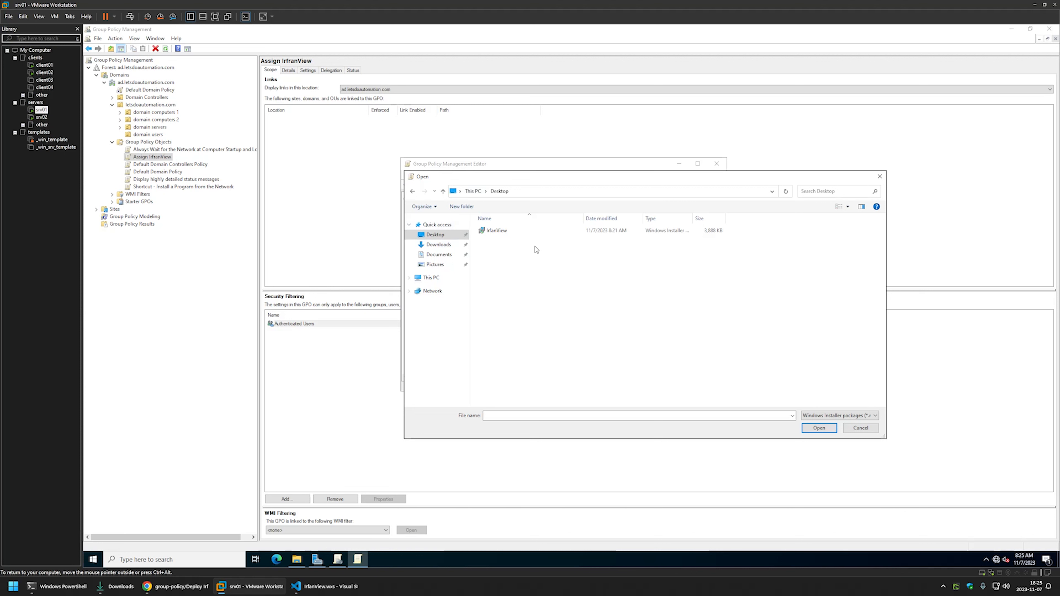
click(526, 191)
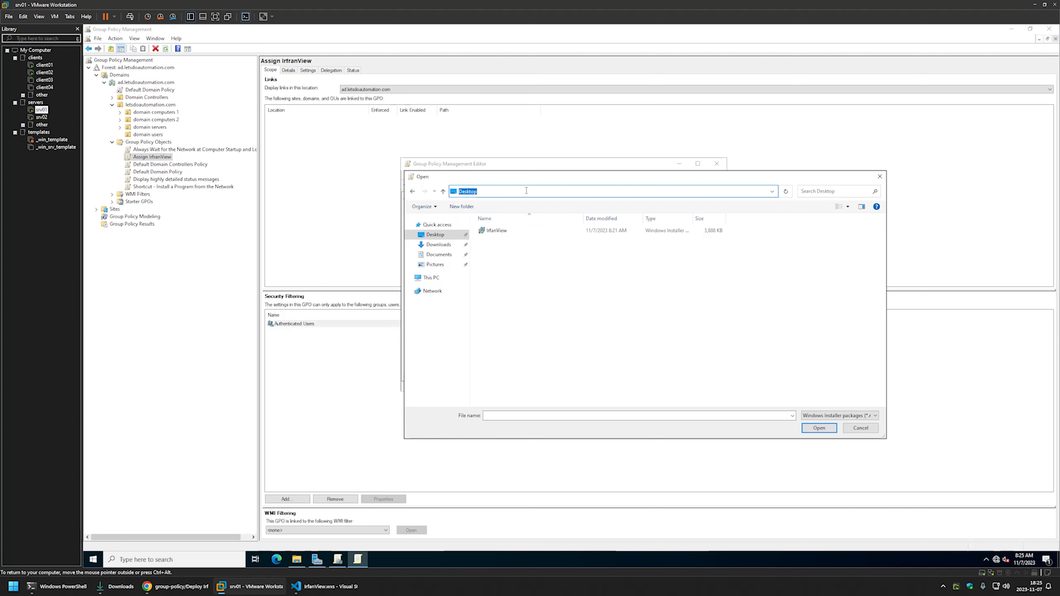
text(\\srv02)
key(Return)
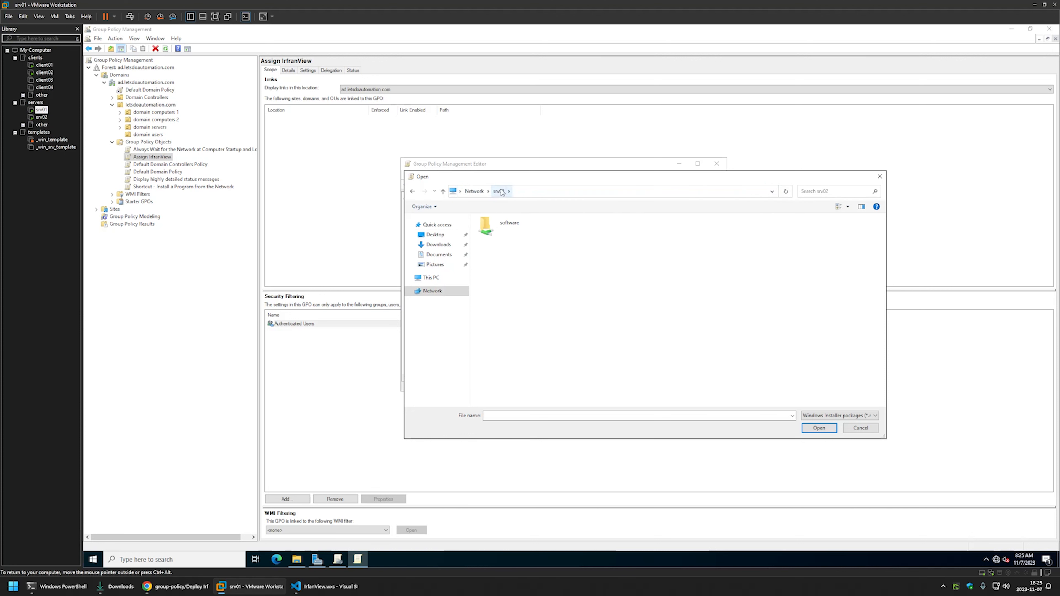
double_click(497, 233)
double_click(497, 233)
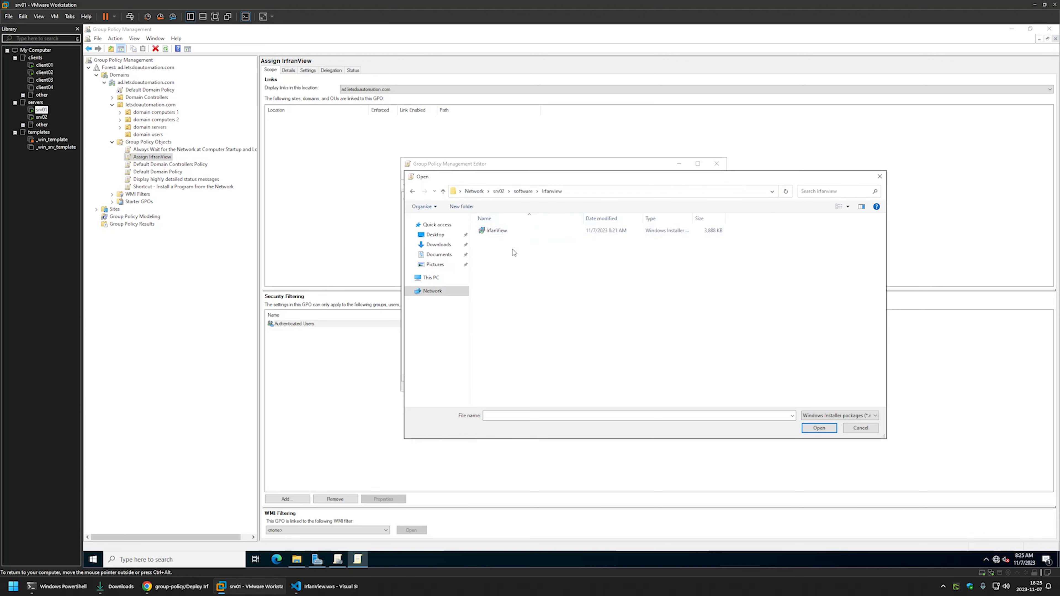
double_click(497, 231)
click(522, 278)
Enable 'Ignore language when deploying this package' for the IrfanView package and save its properties.
click(580, 314)
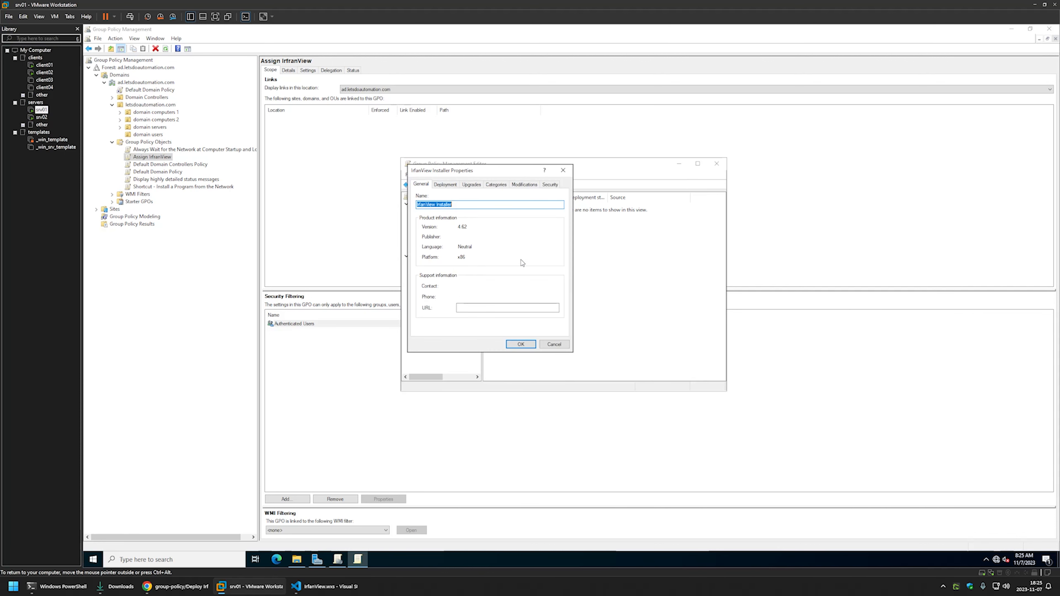
click(445, 184)
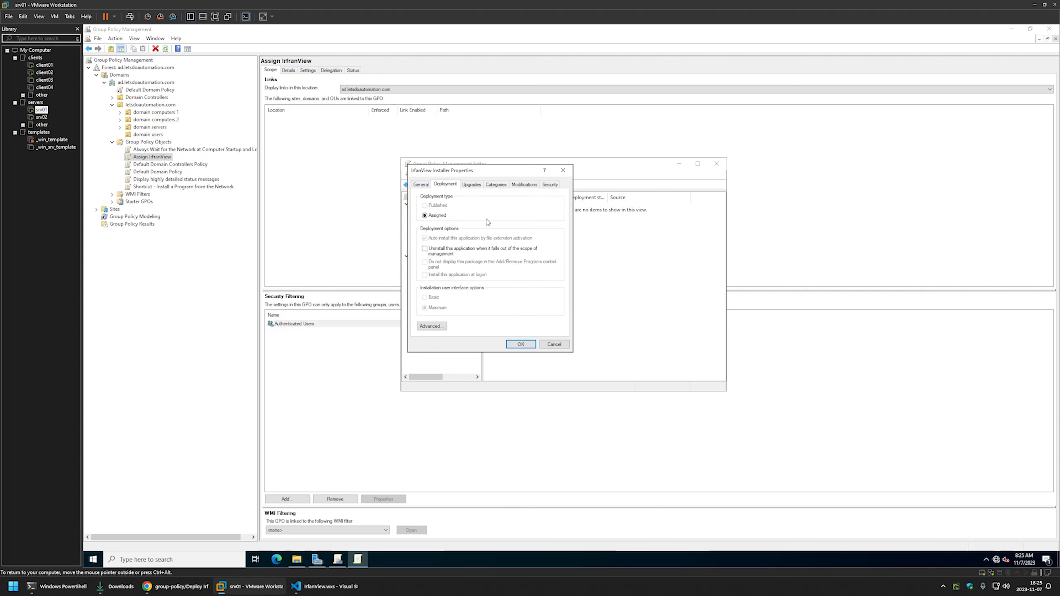
click(431, 328)
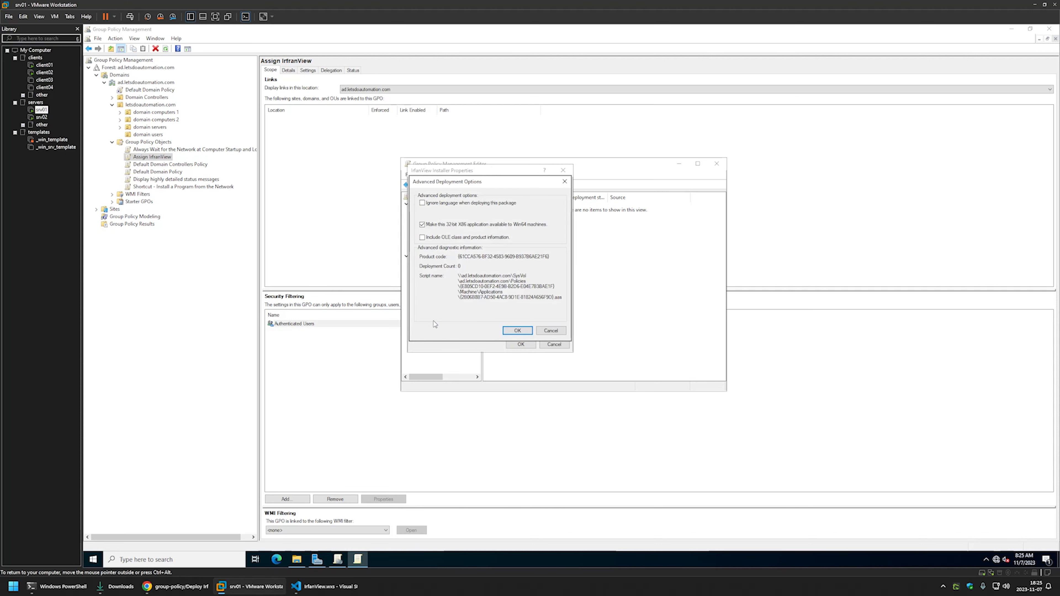
click(422, 204)
click(517, 330)
click(520, 344)
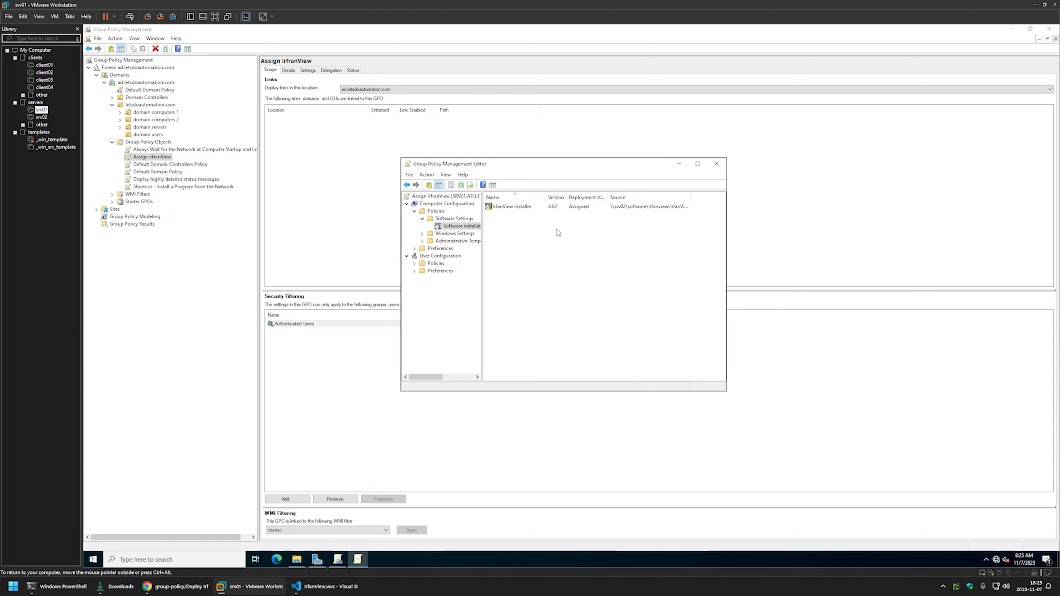
Close the editor and set the Assign IrfanView GPO status to 'User configuration settings disabled'.
click(715, 164)
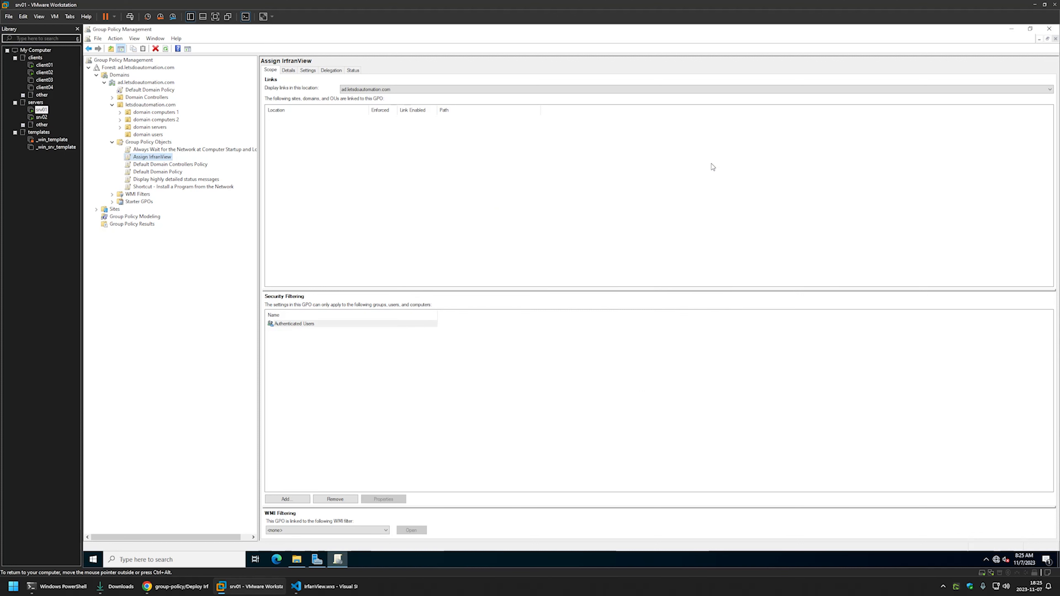
click(292, 71)
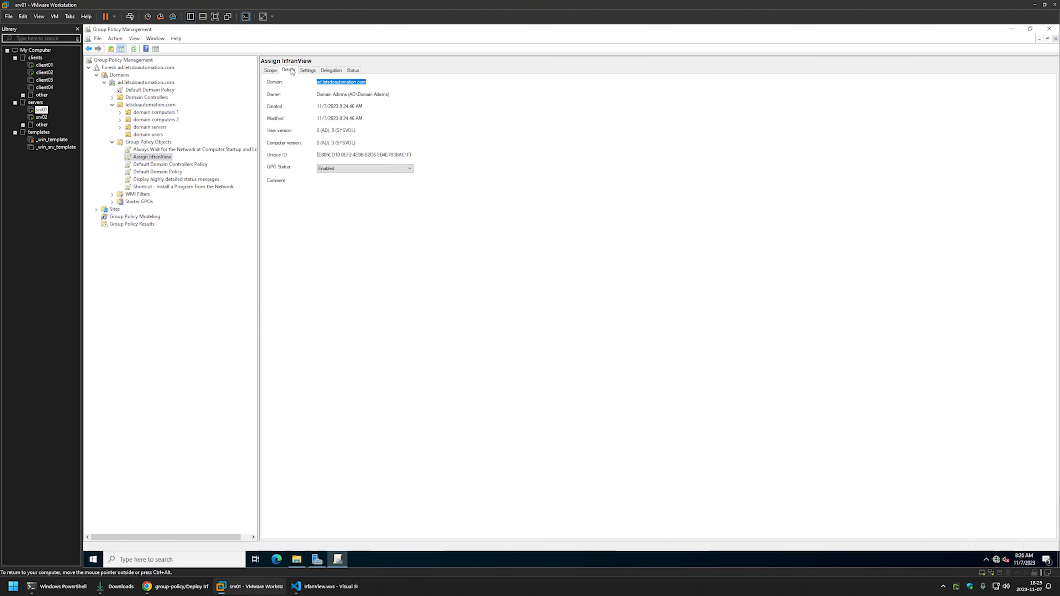
click(335, 169)
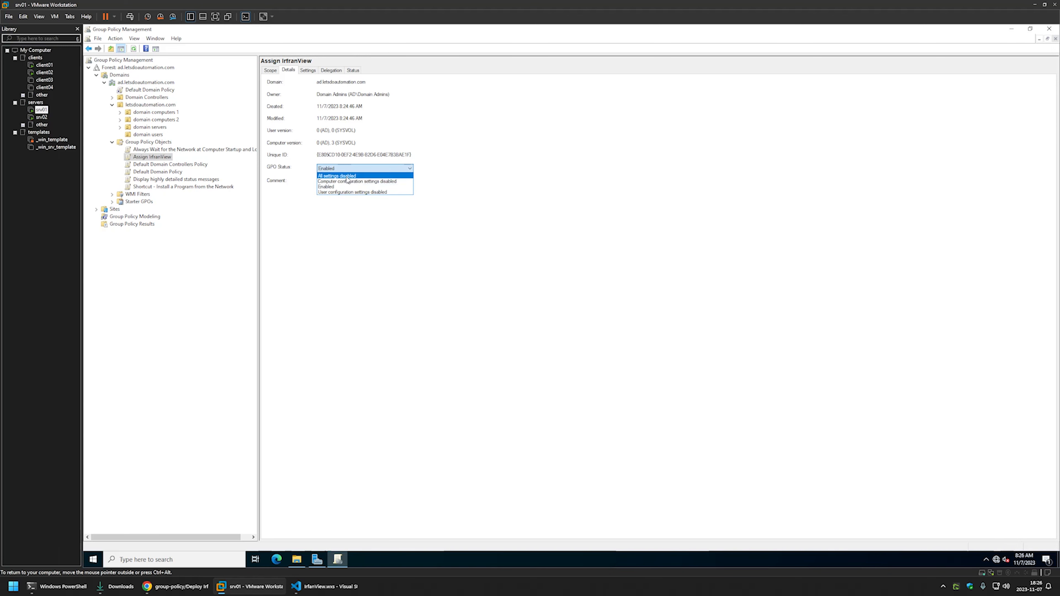
click(349, 193)
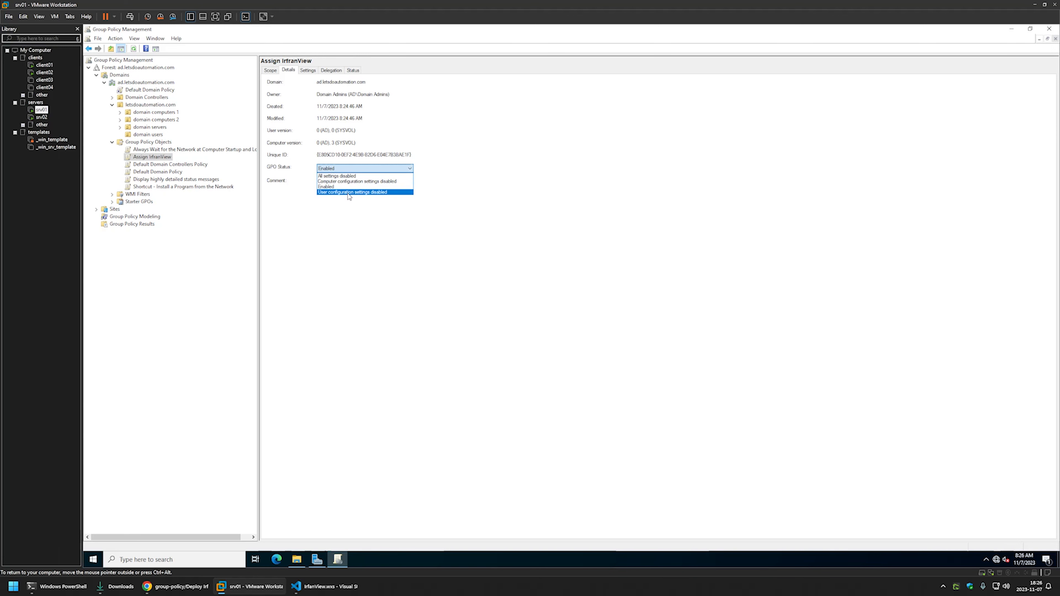
click(593, 309)
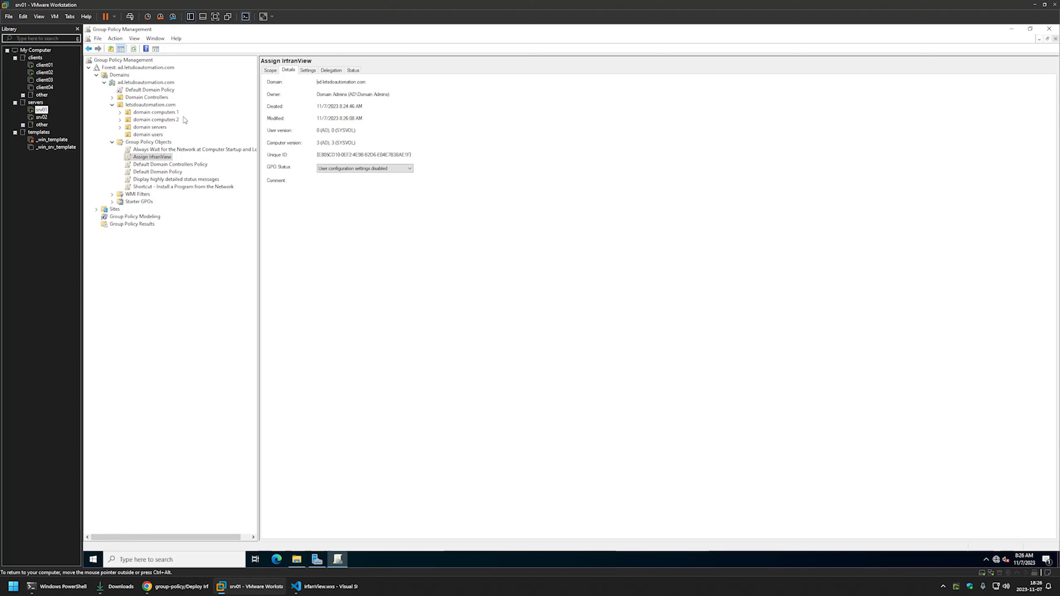
click(121, 112)
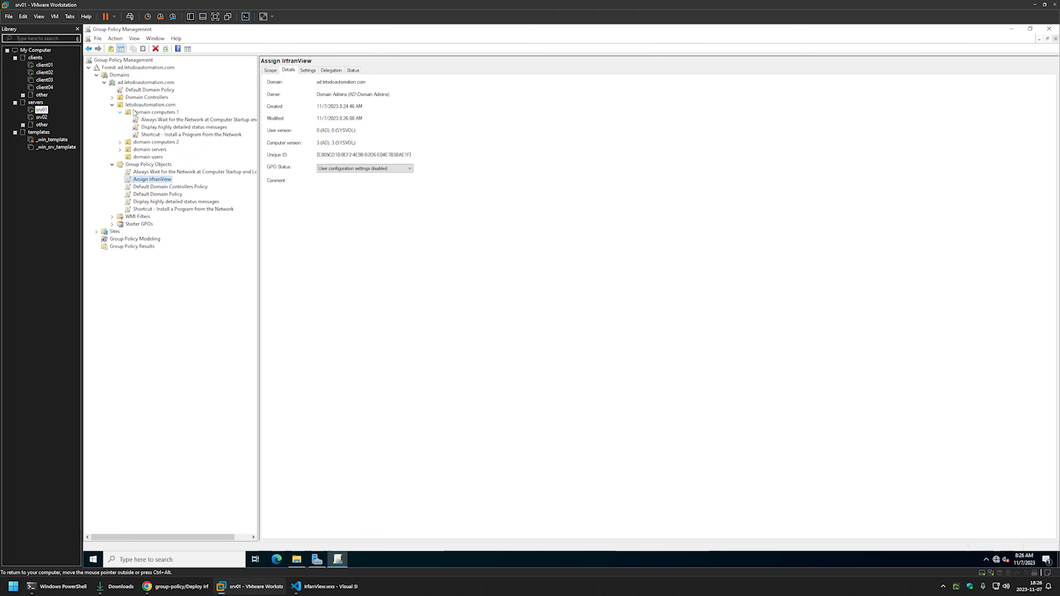
Drag Assign IrfanView onto the domain computers 1 OU to link it, and confirm the link.
click(147, 112)
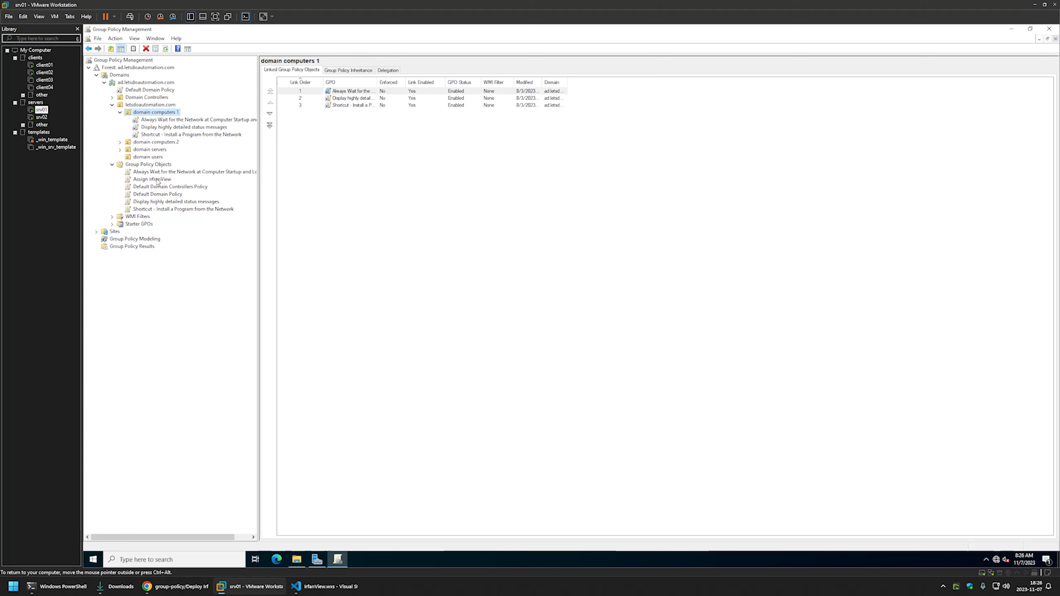
drag(157, 180, 152, 113)
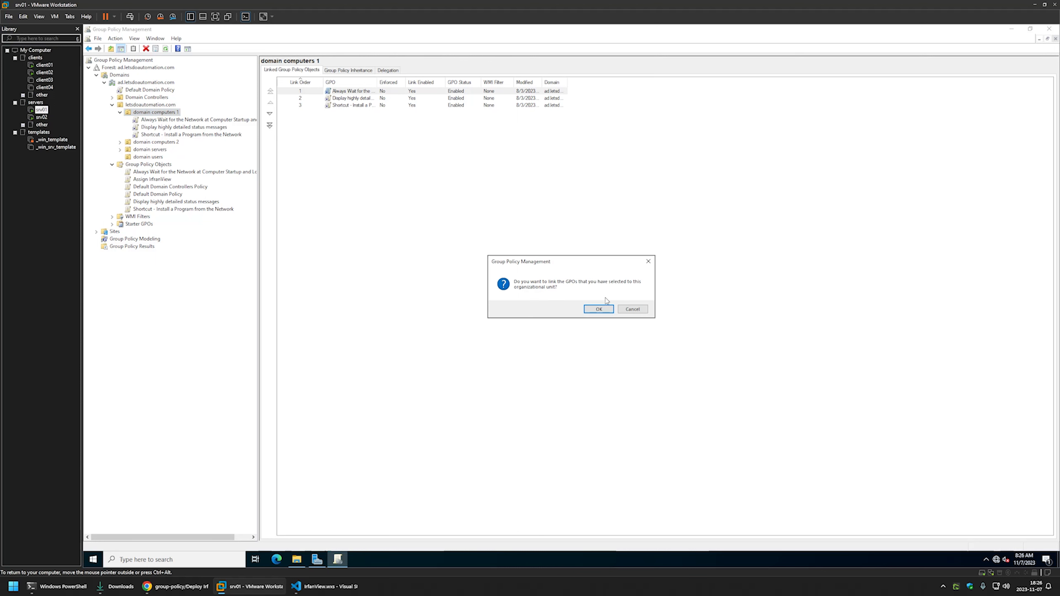
click(599, 309)
click(164, 128)
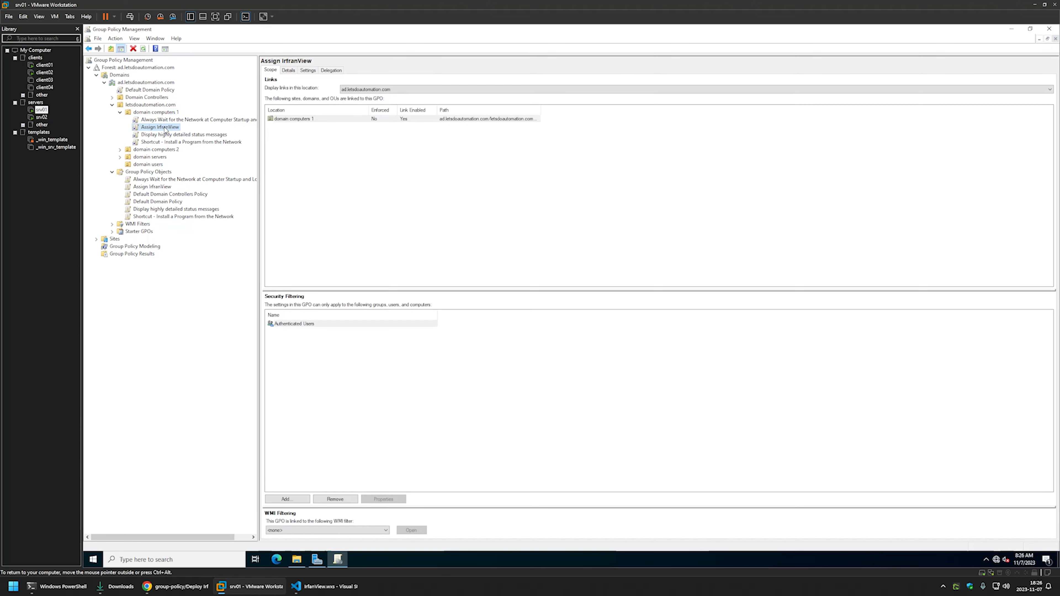
click(156, 112)
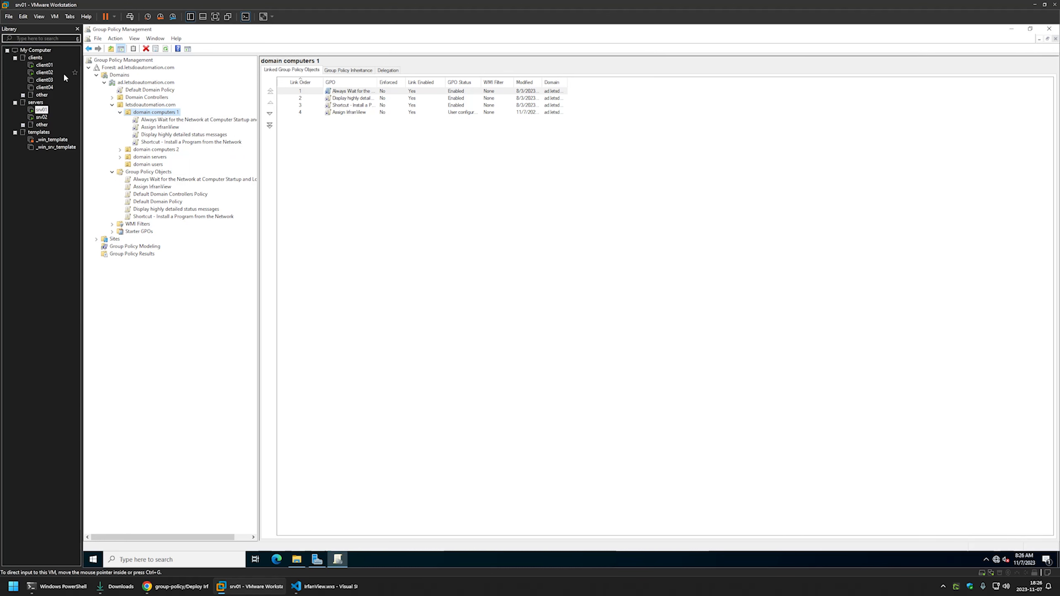
On client01, open Command Prompt and run gpupdate.
click(44, 65)
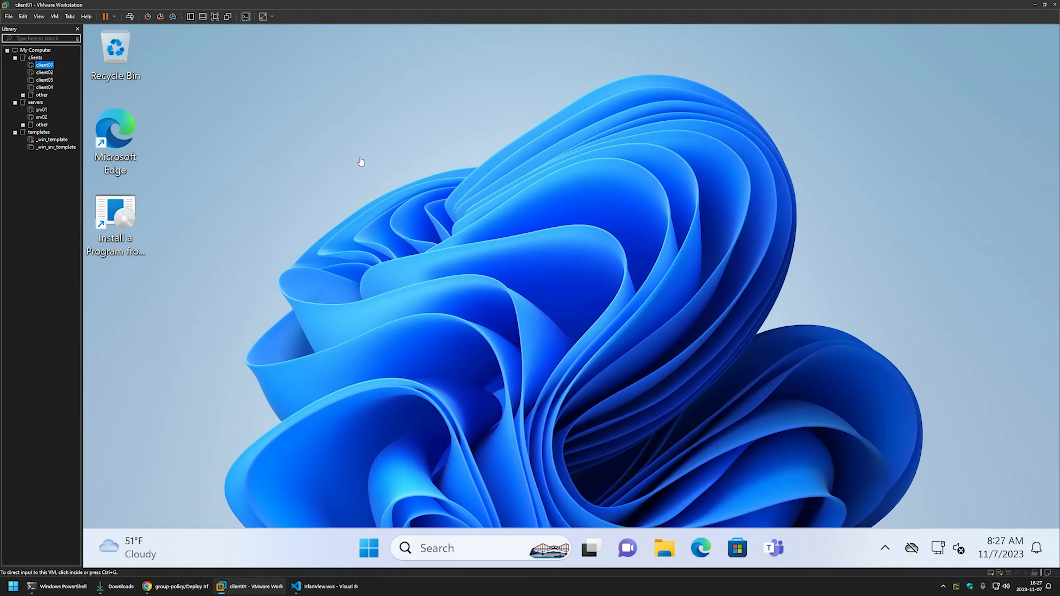
click(345, 157)
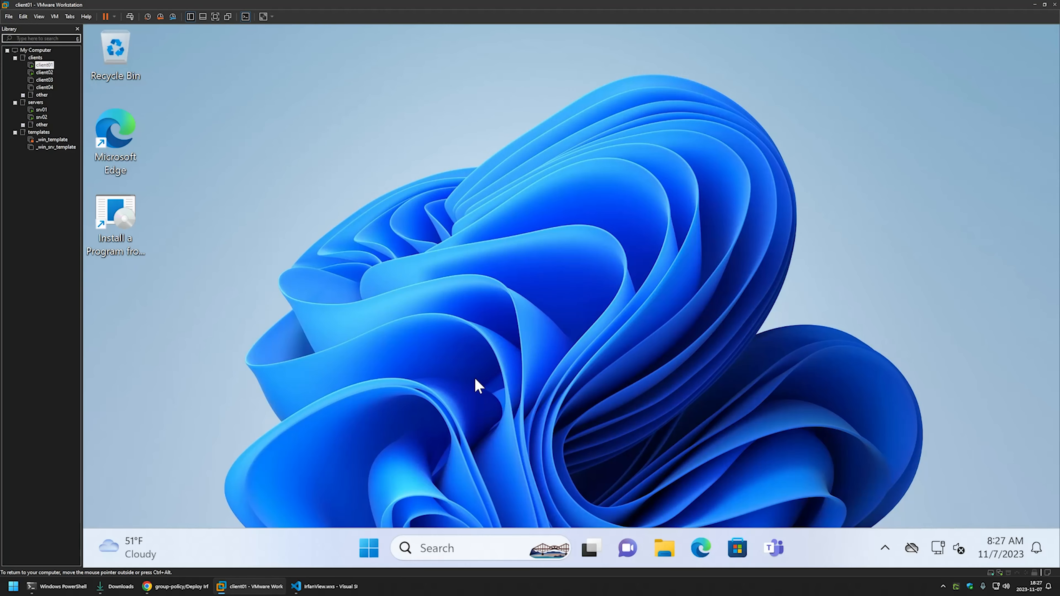
click(368, 548)
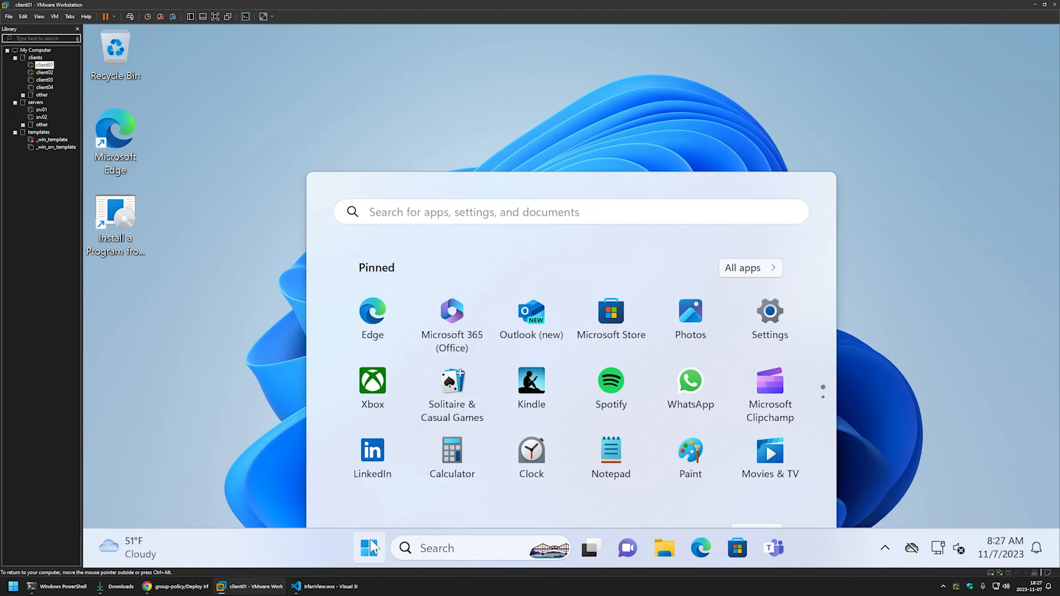
text(cmd)
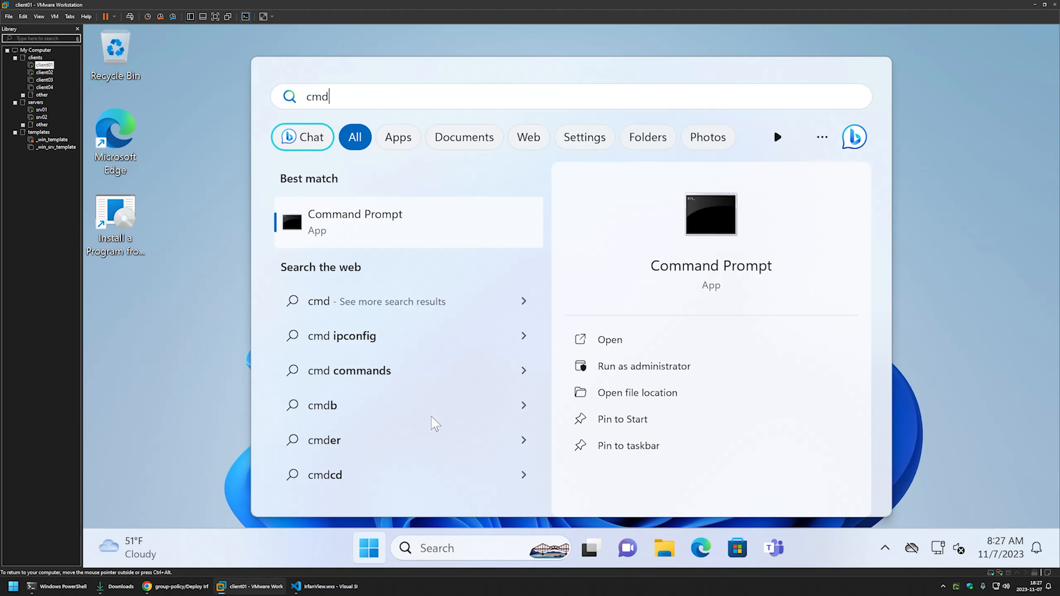
click(614, 341)
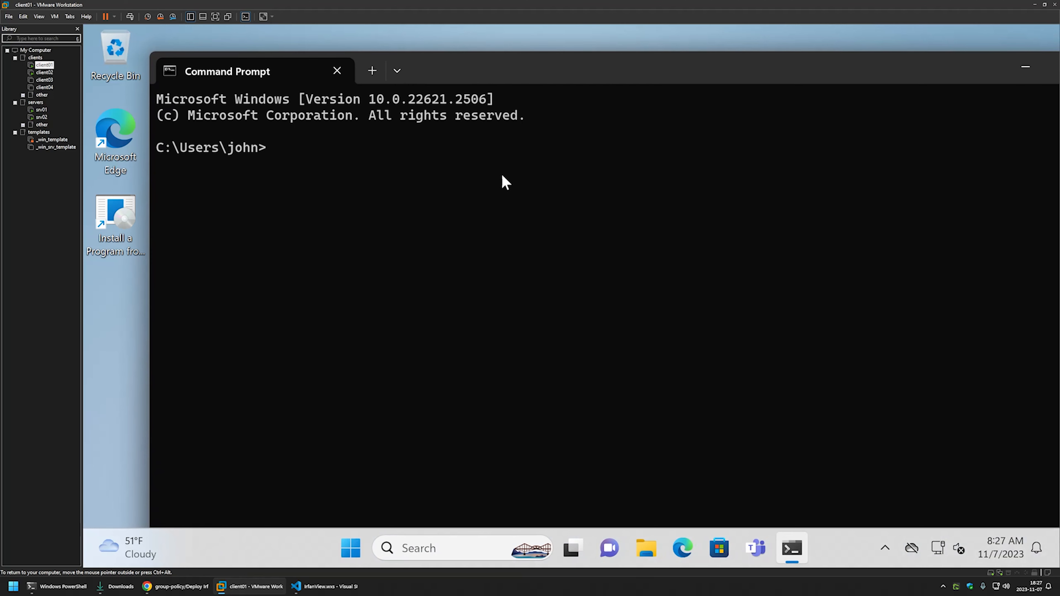
text(gpupdate)
key(Return)
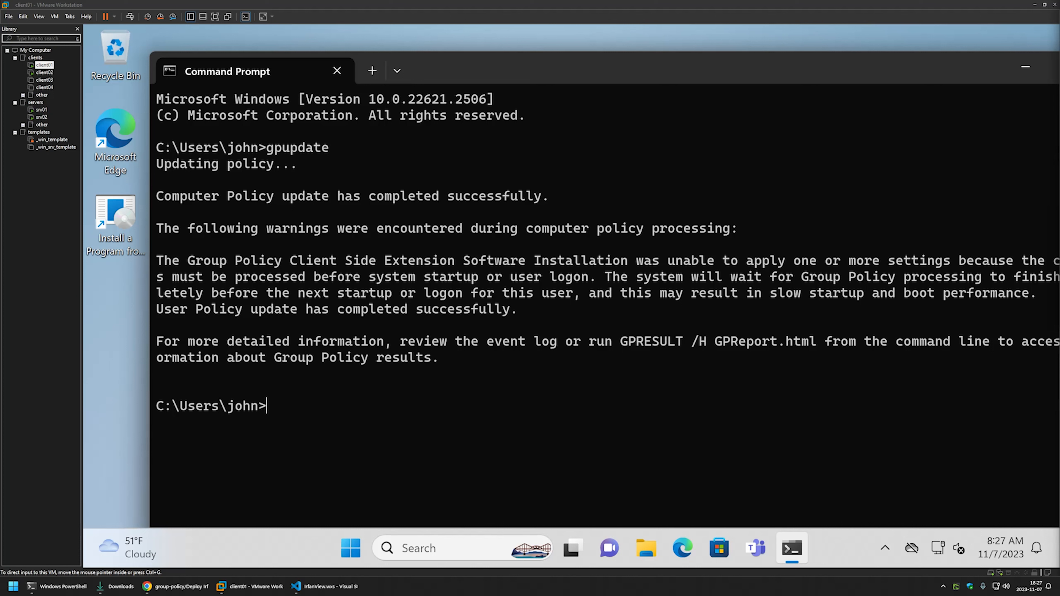
Restart client01 immediately with shutdown -r -t 0.
click(325, 268)
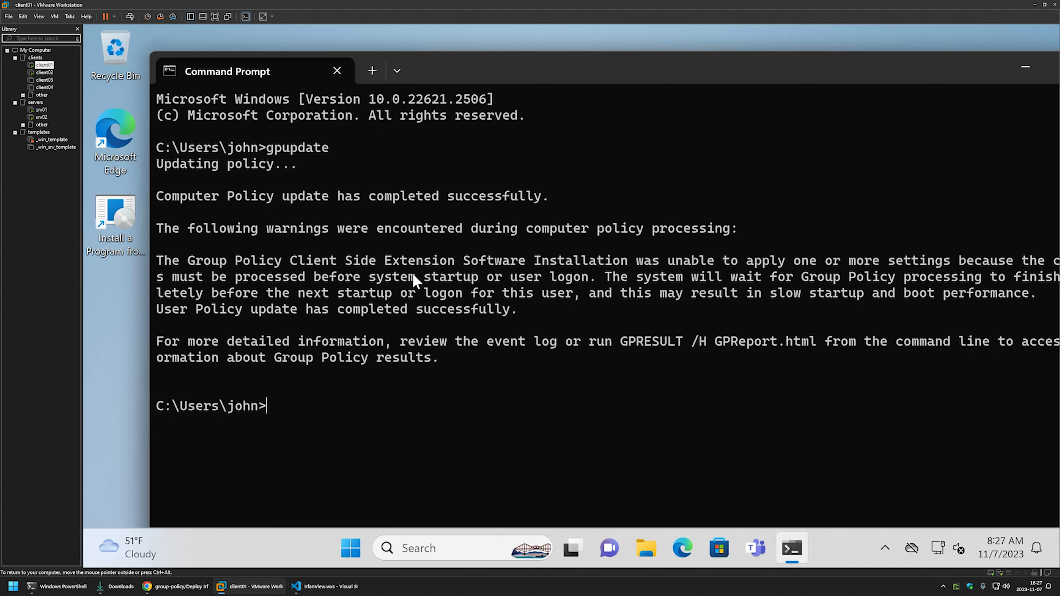
text(shutdown -r -t 0)
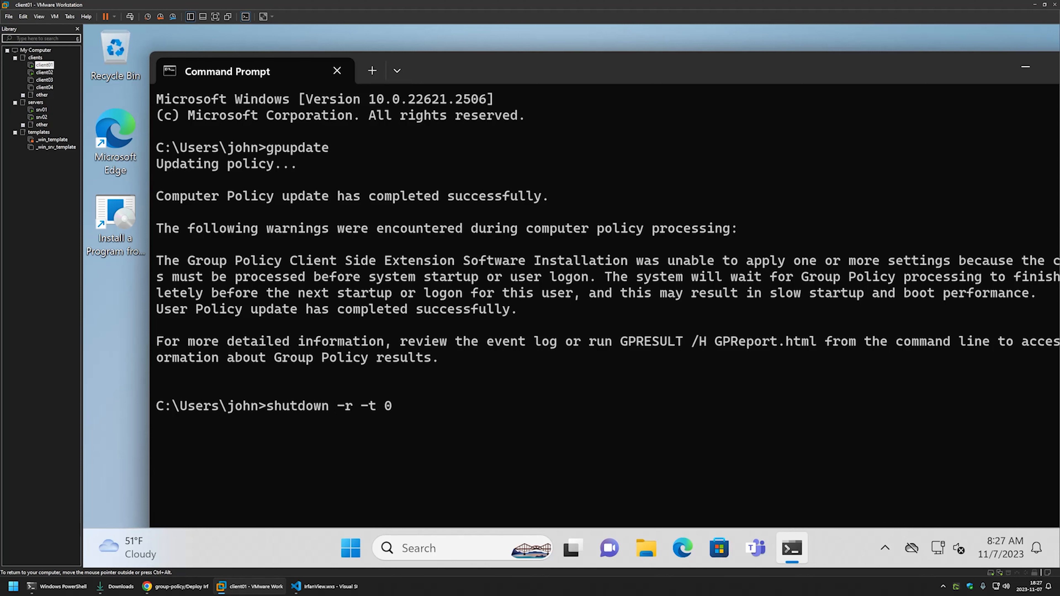
key(Return)
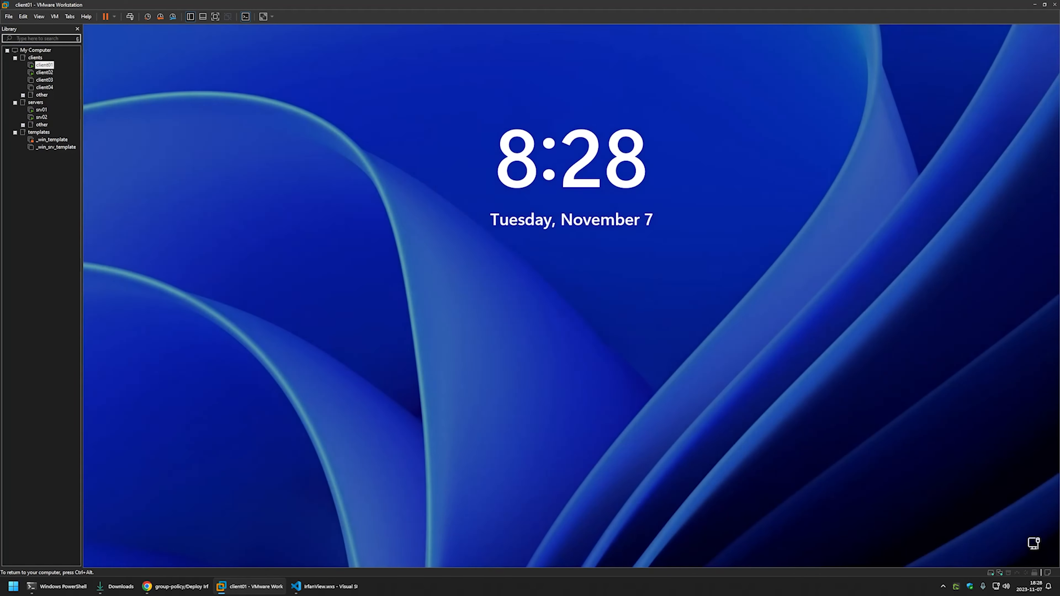
Sign in to client01 with the account password and open Control Panel's installed programs list.
key(space)
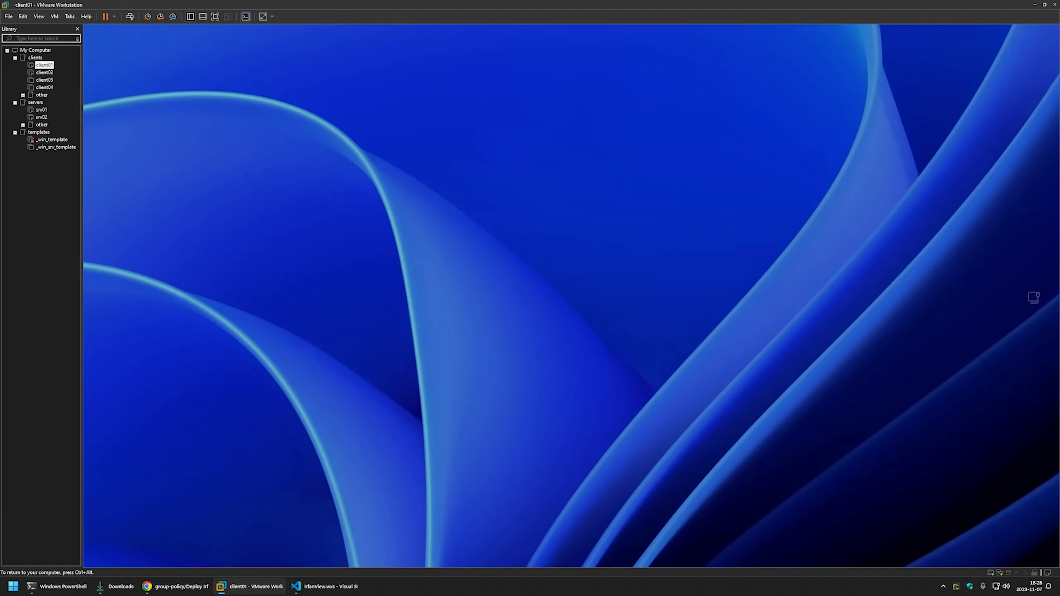
text(•••••••)
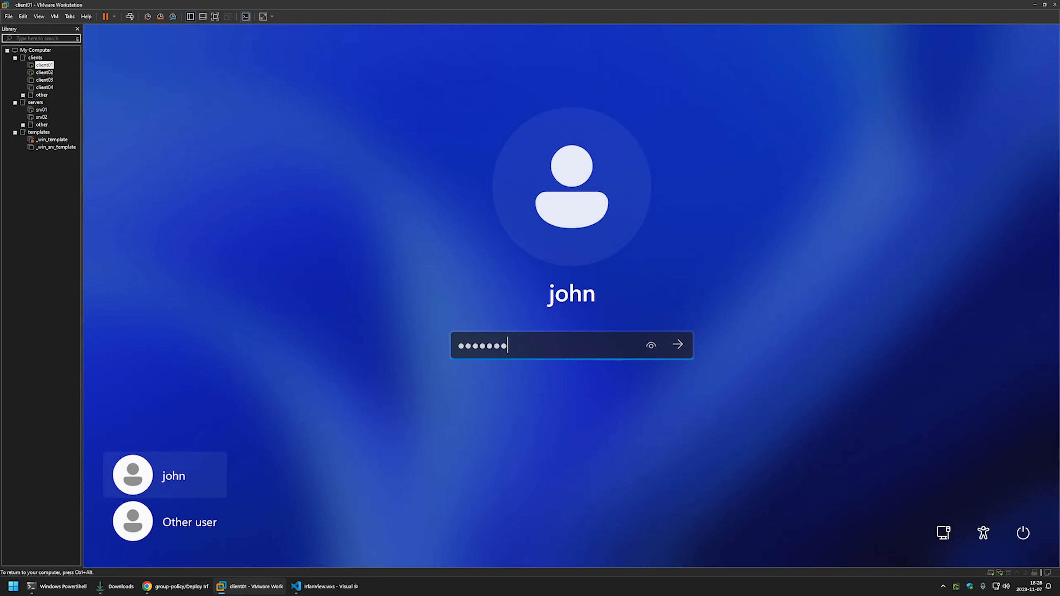
key(Return)
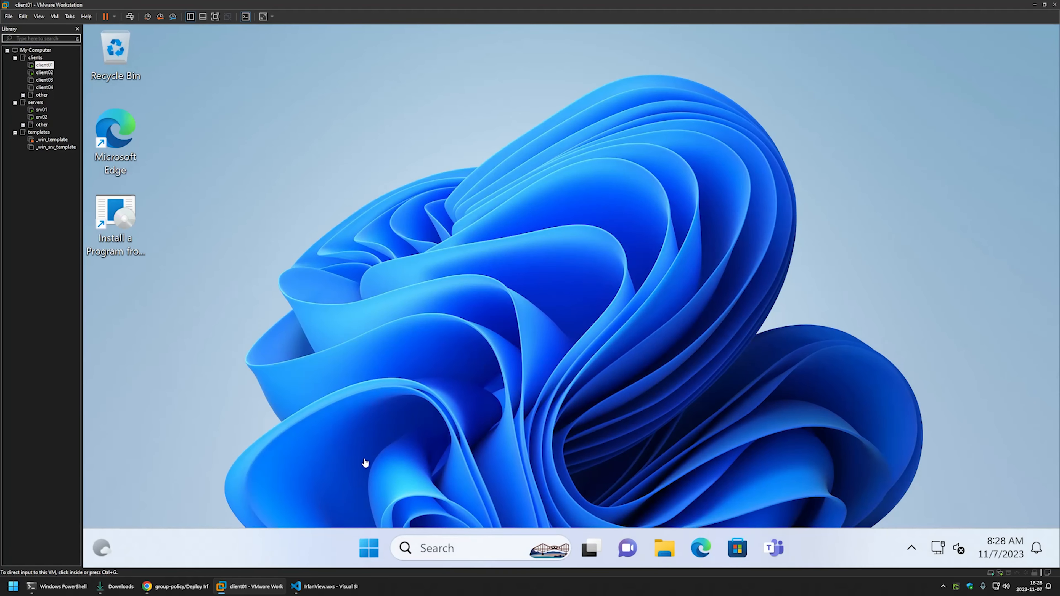
click(370, 545)
text(con)
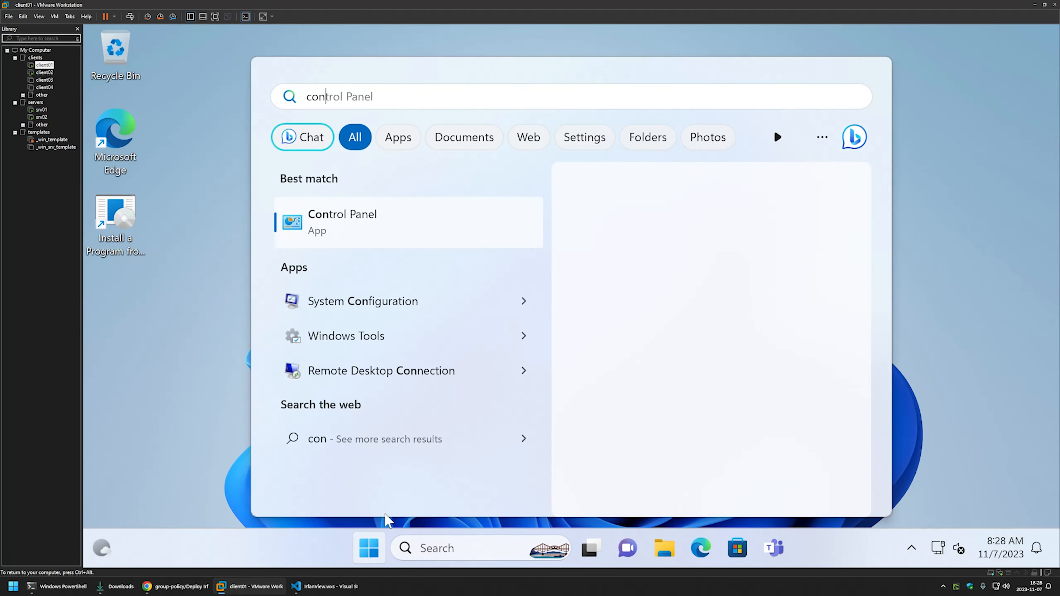
key(Return)
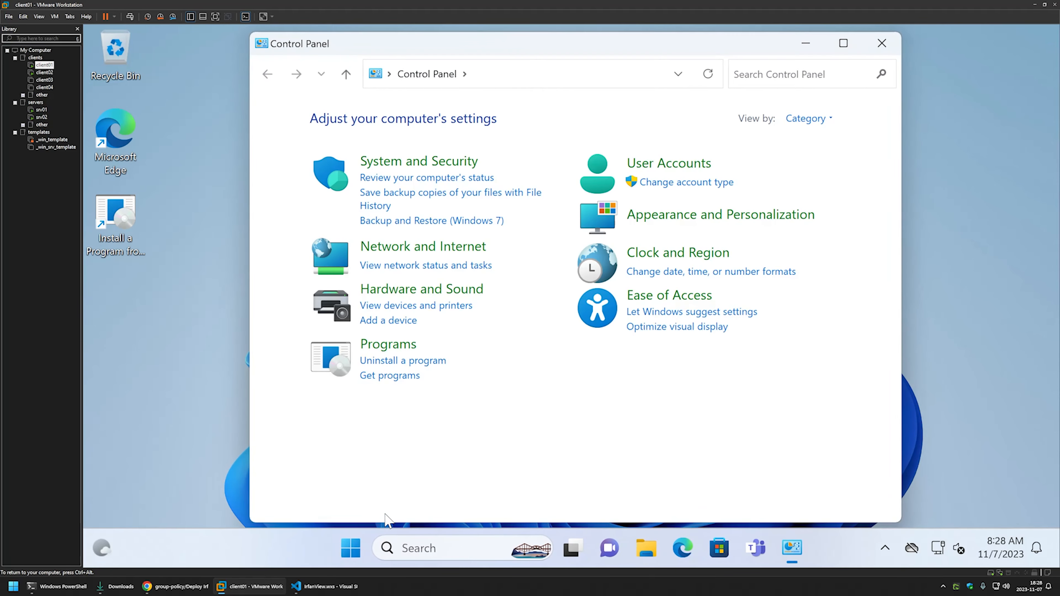
click(430, 360)
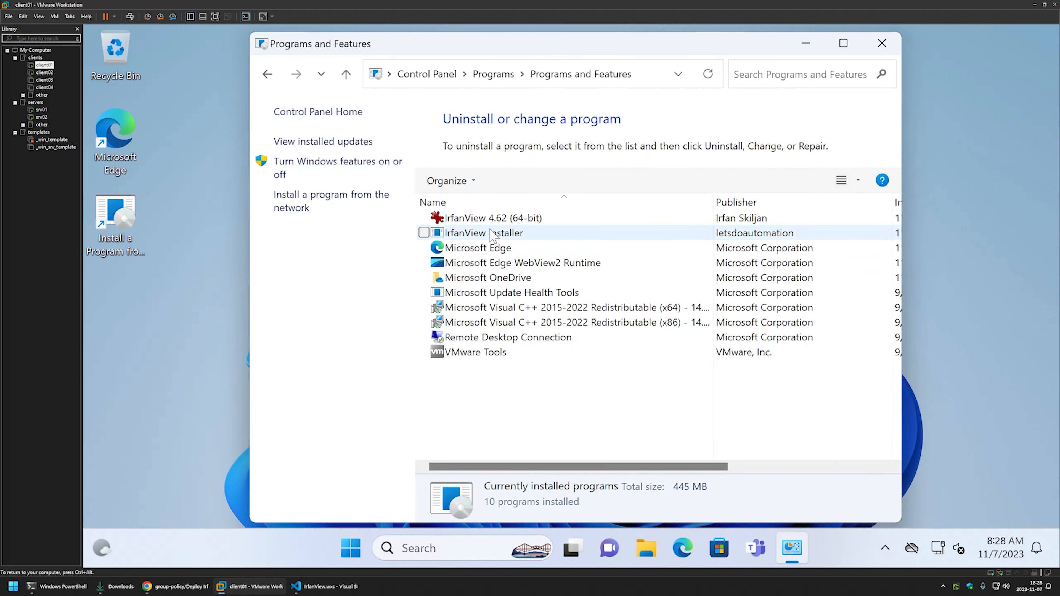
Check the IrfanView Installer and IrfanView 4.62 (64-bit) entries in Programs and Features.
click(425, 233)
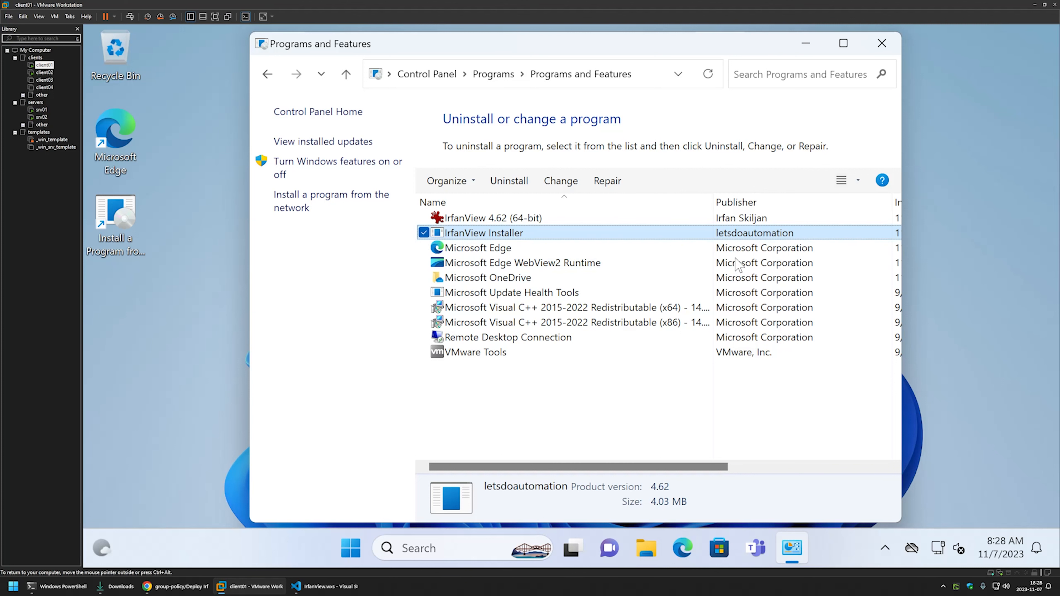
drag(634, 467, 826, 467)
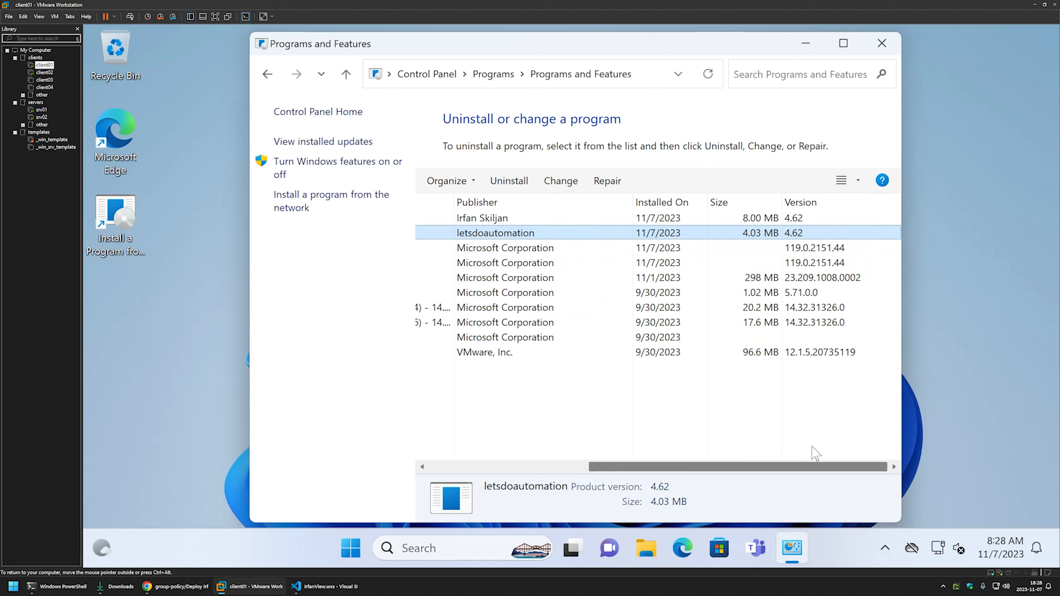
drag(747, 467, 588, 467)
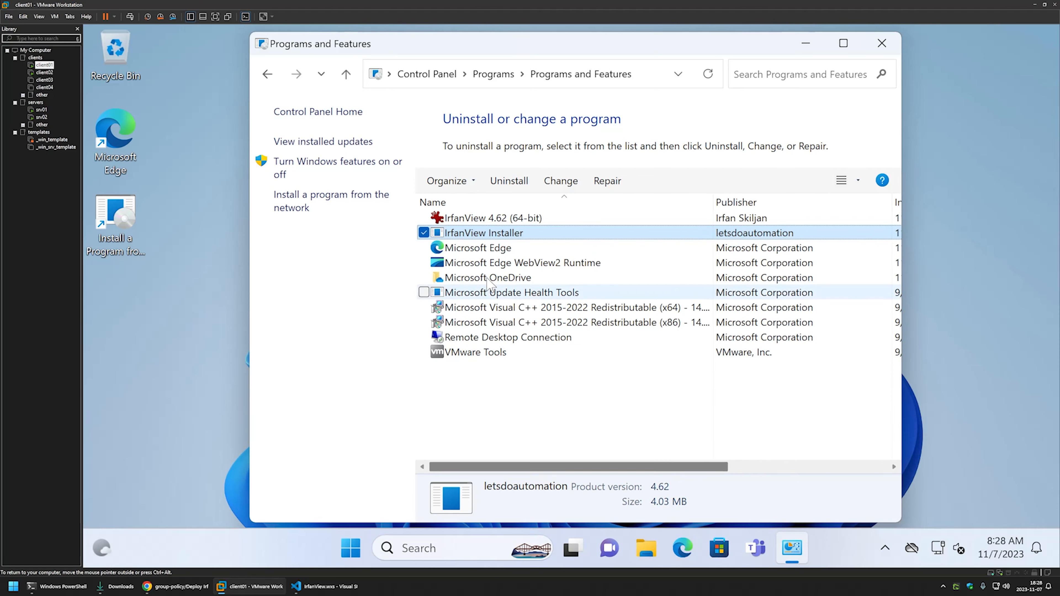
click(503, 218)
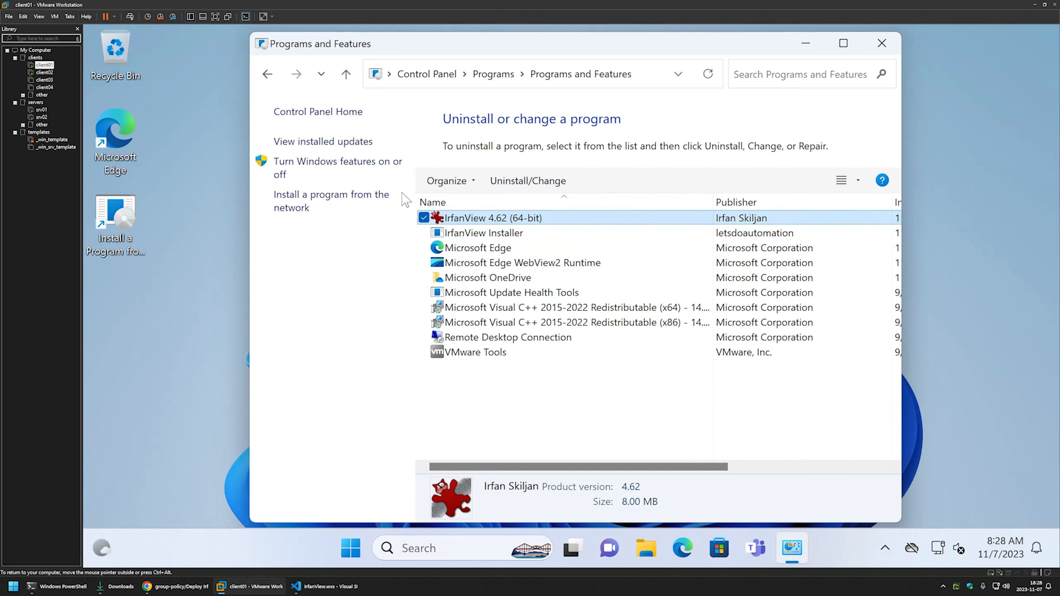
click(524, 232)
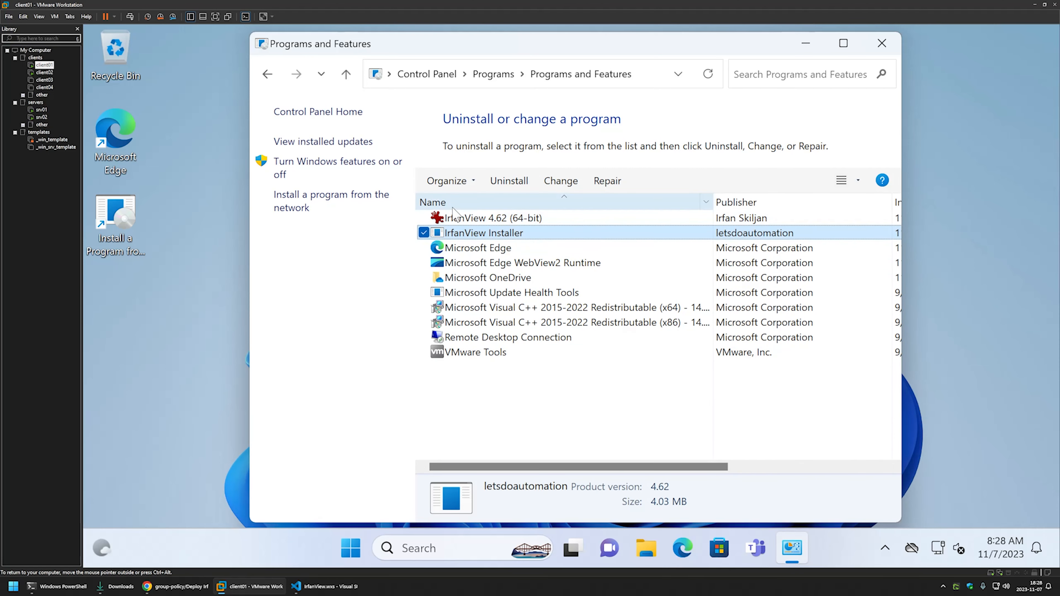
click(465, 220)
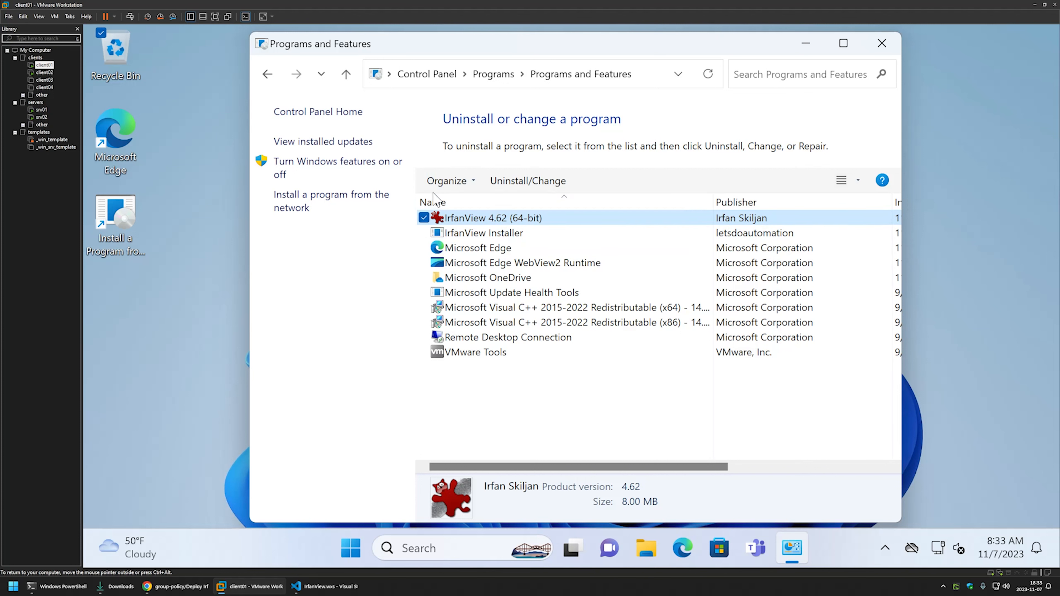
Create a blank bitmap image on the desktop, keeping the default name 'New Bitmap image'.
right_click(126, 292)
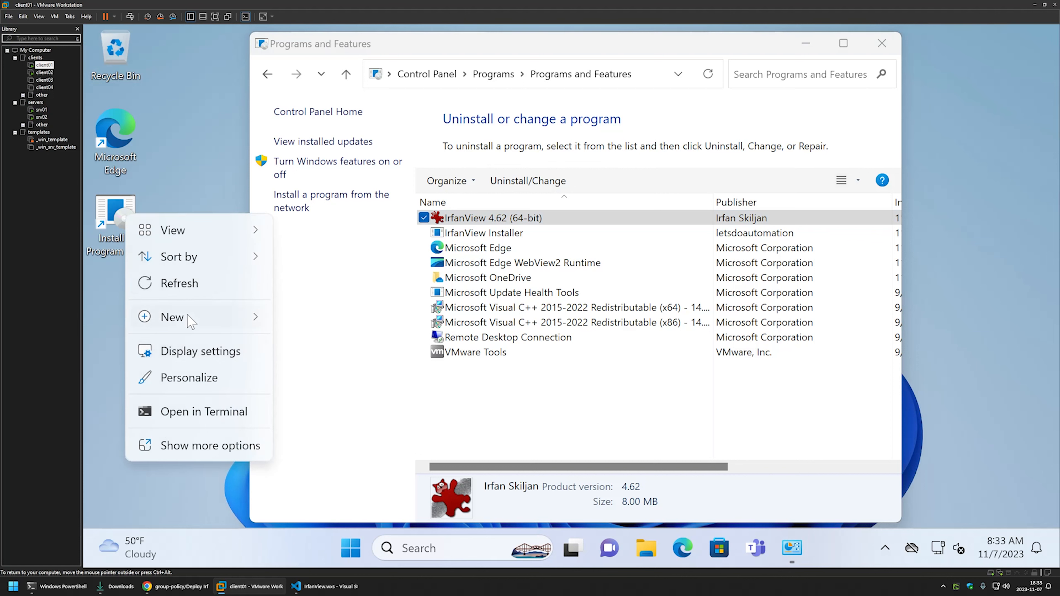
mouse_move(189, 318)
click(340, 373)
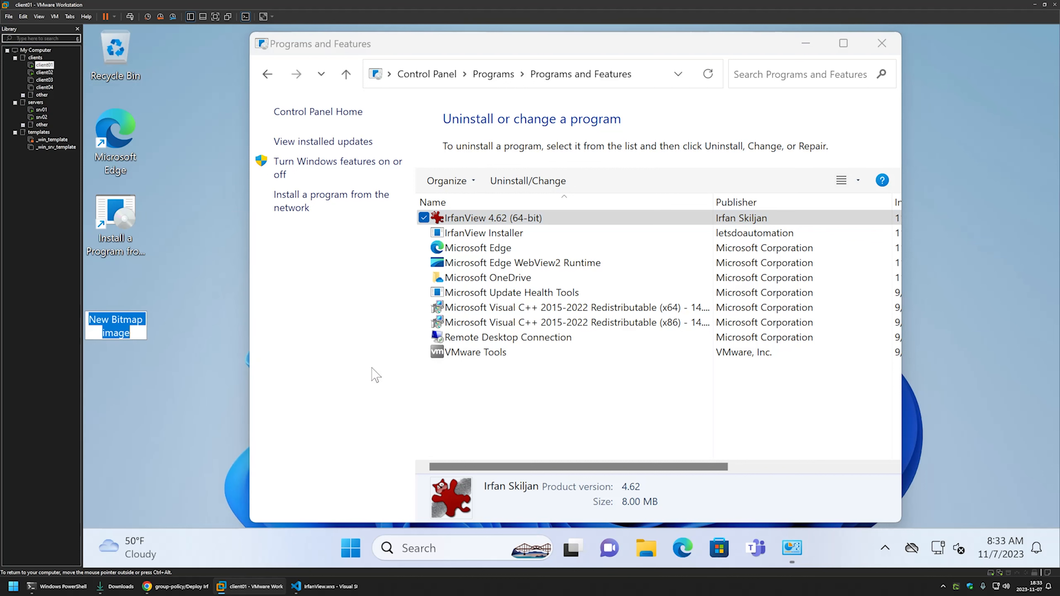
key(Return)
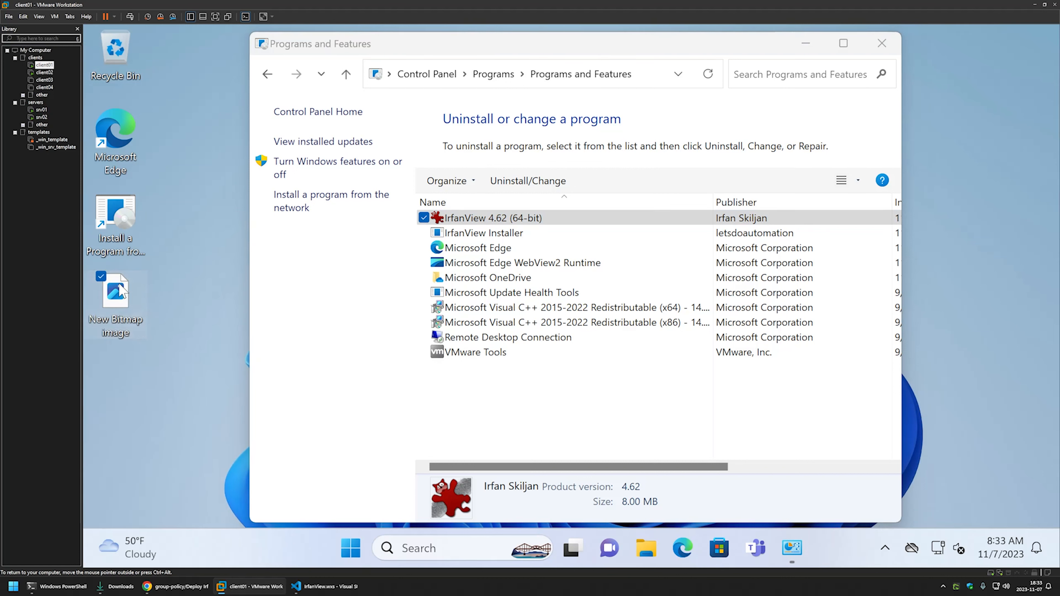
Open the New Bitmap image with IrfanView 64-bit, dismiss the read error, then return to srv01.
right_click(123, 292)
mouse_move(216, 202)
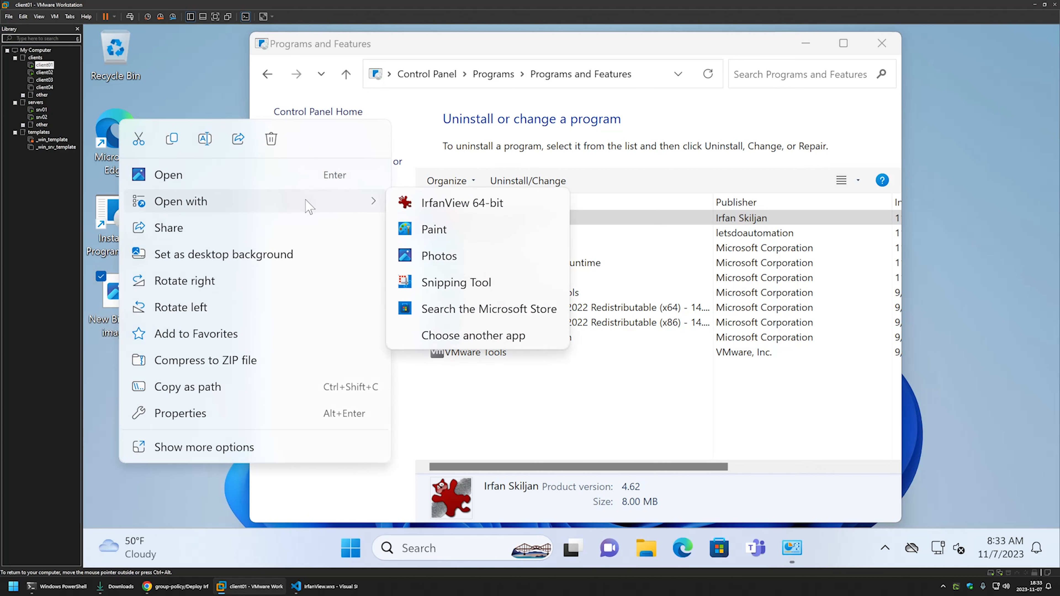
click(462, 204)
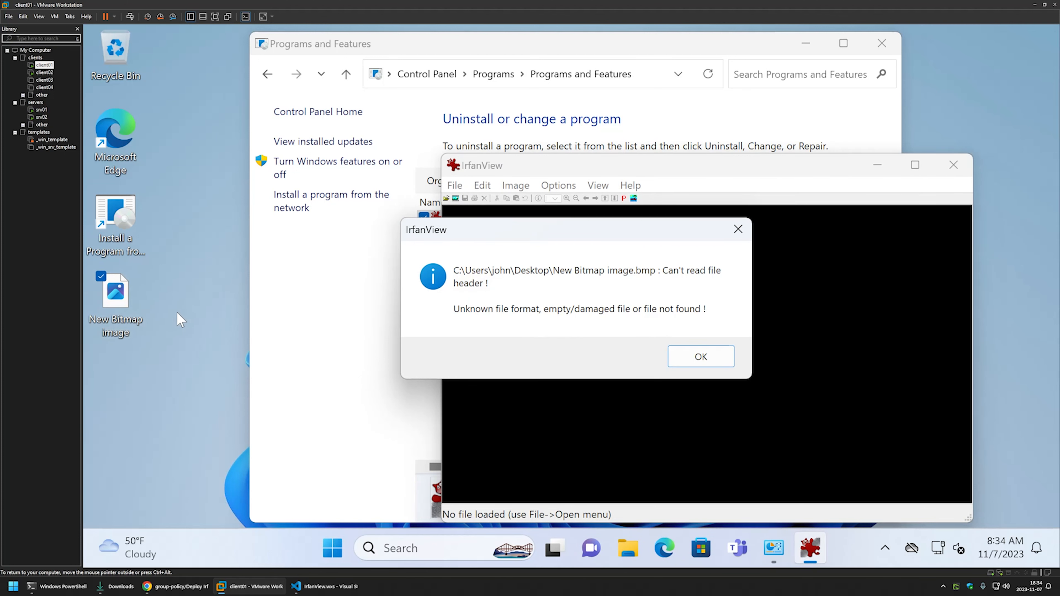
click(701, 357)
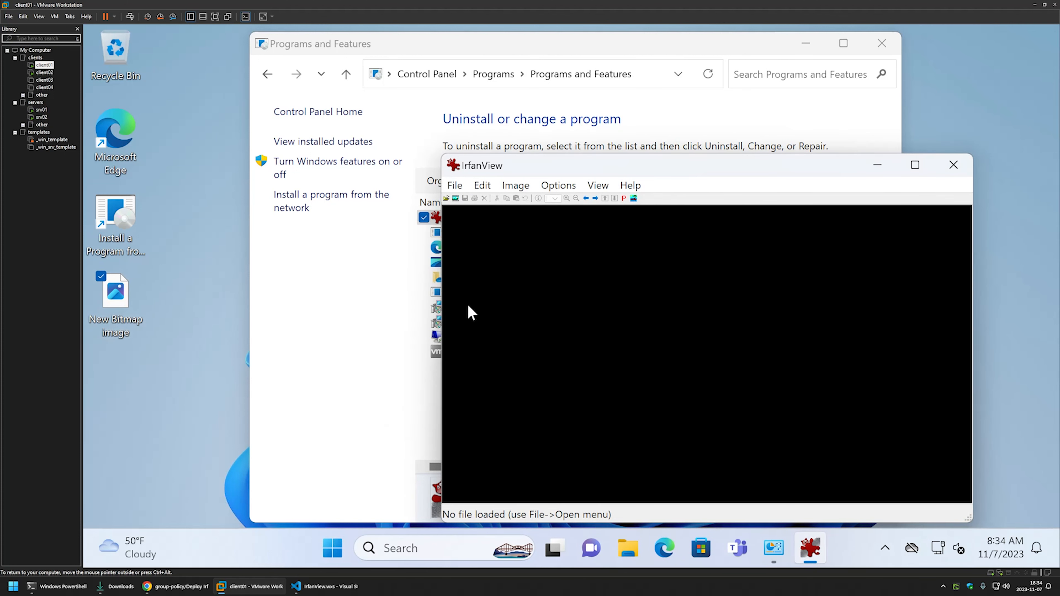
drag(602, 169, 494, 132)
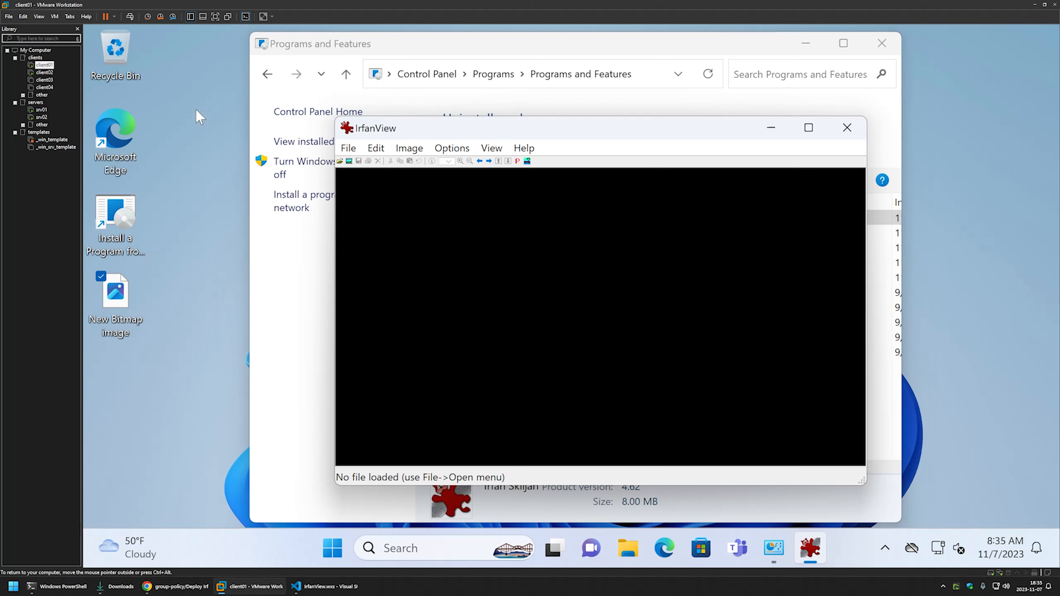
click(42, 109)
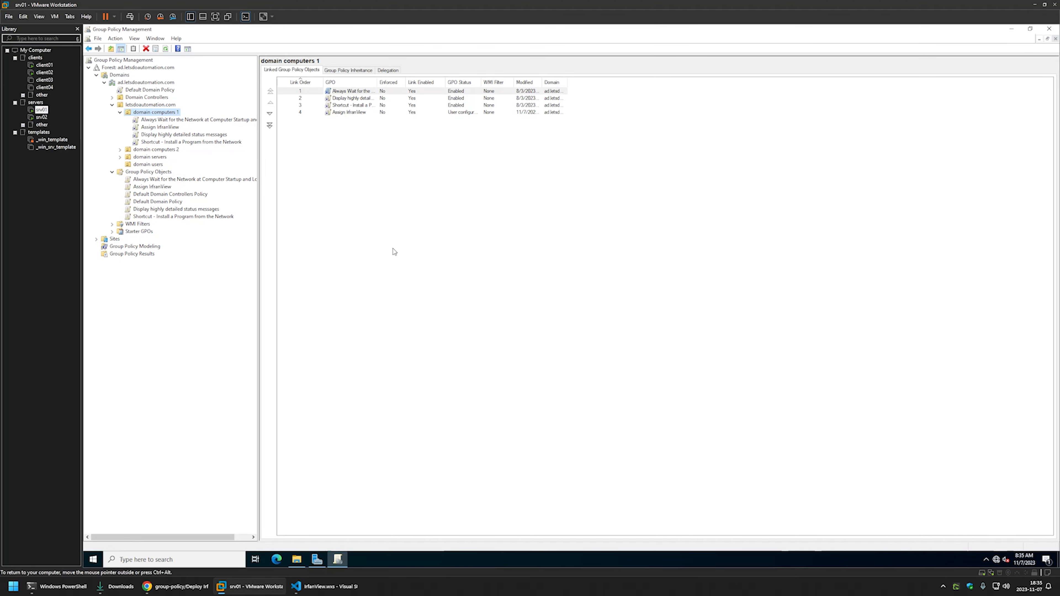
Create a 'Publish IrfanView' GPO under Group Policy Objects and select it to see its Enabled status.
right_click(159, 173)
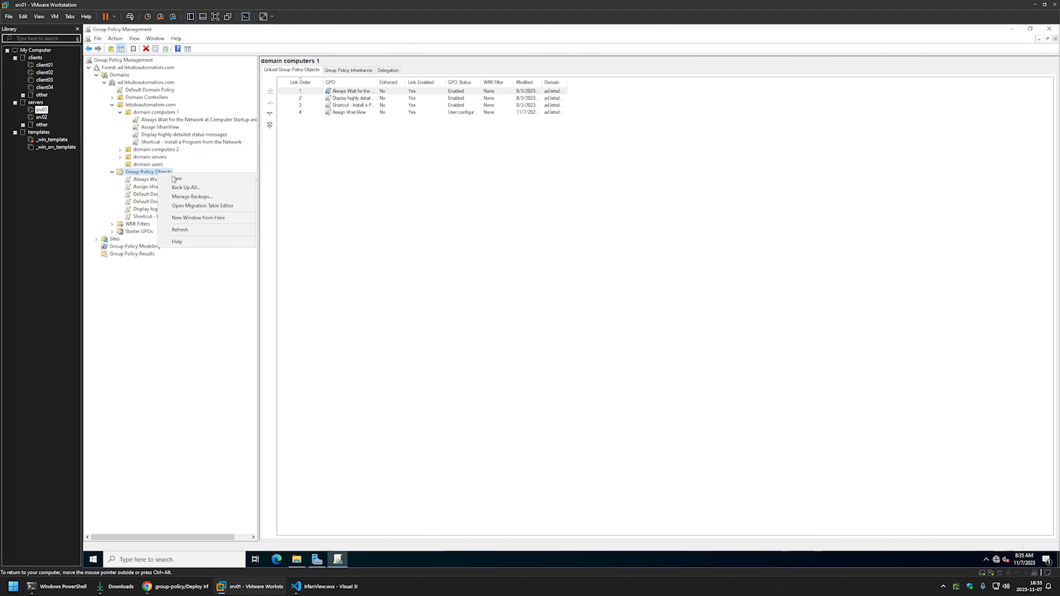
click(186, 179)
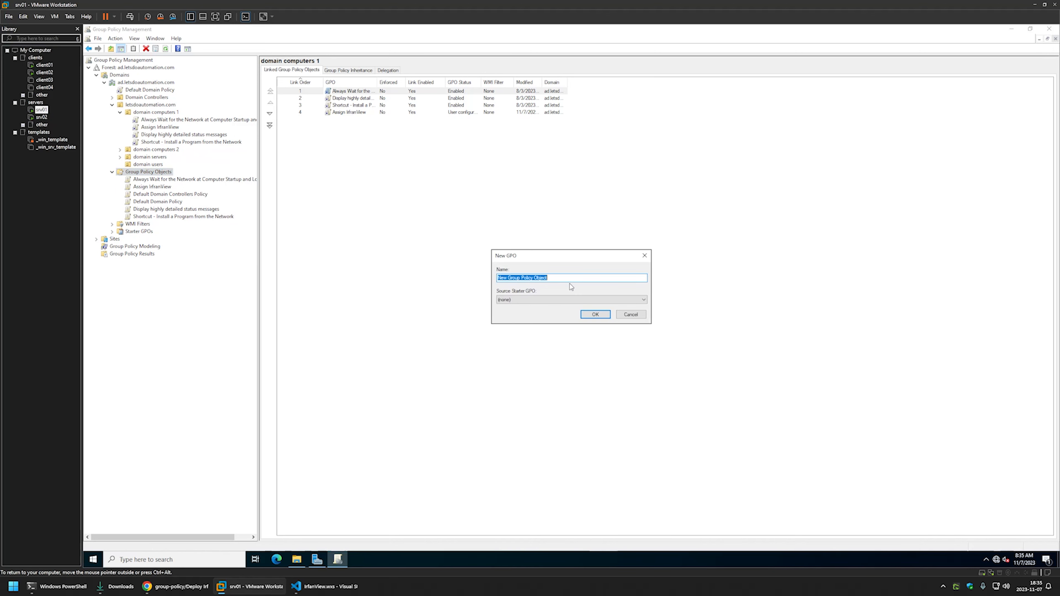
text(Publi)
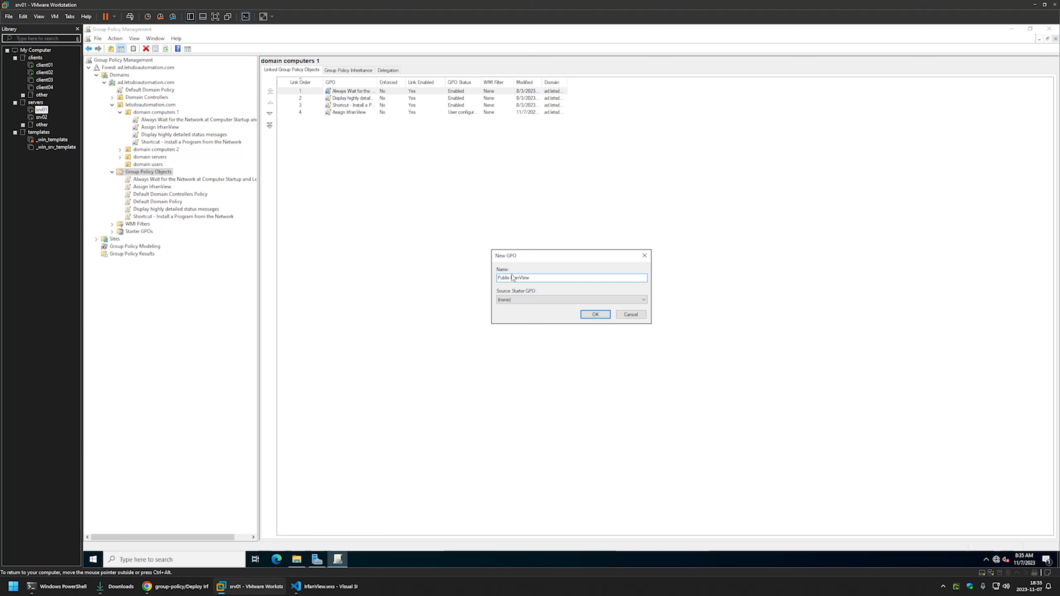
text(sh)
click(594, 313)
click(154, 216)
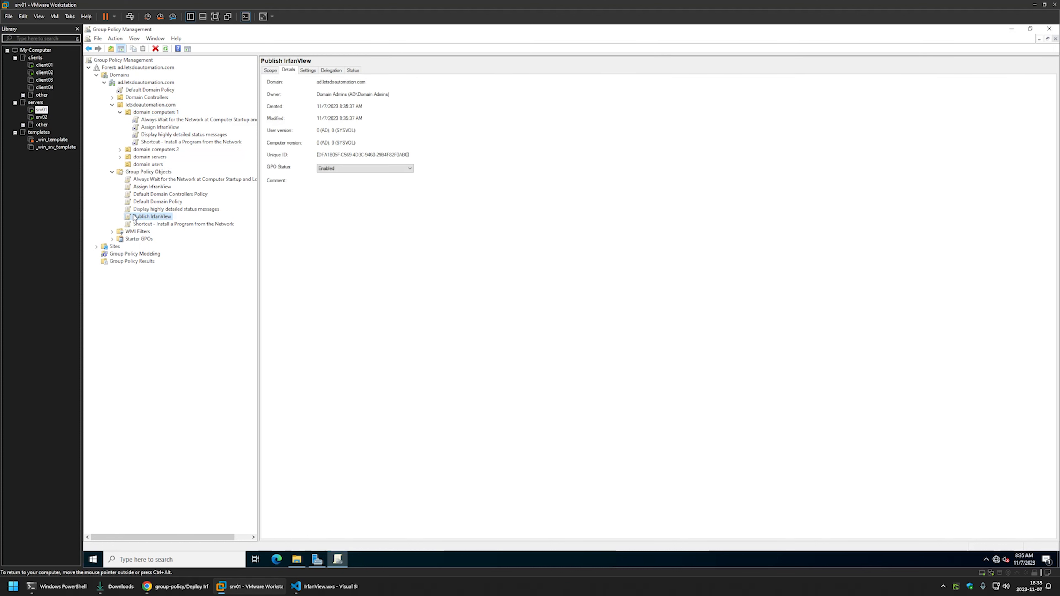
Edit the Publish IrfanView GPO and expand User Configuration > Policies > Software Settings > Software installation.
right_click(153, 217)
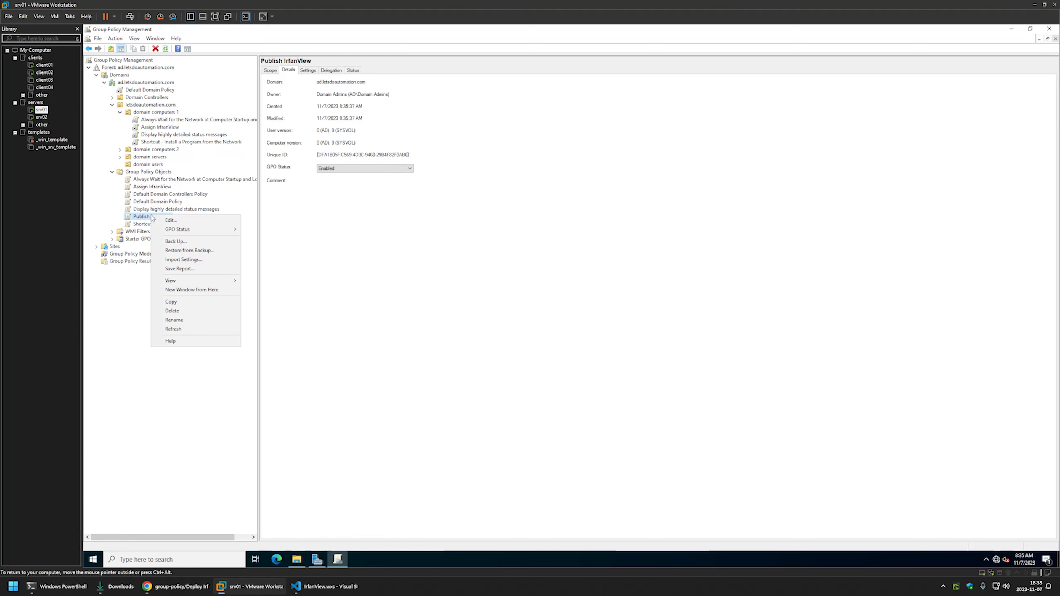
click(173, 221)
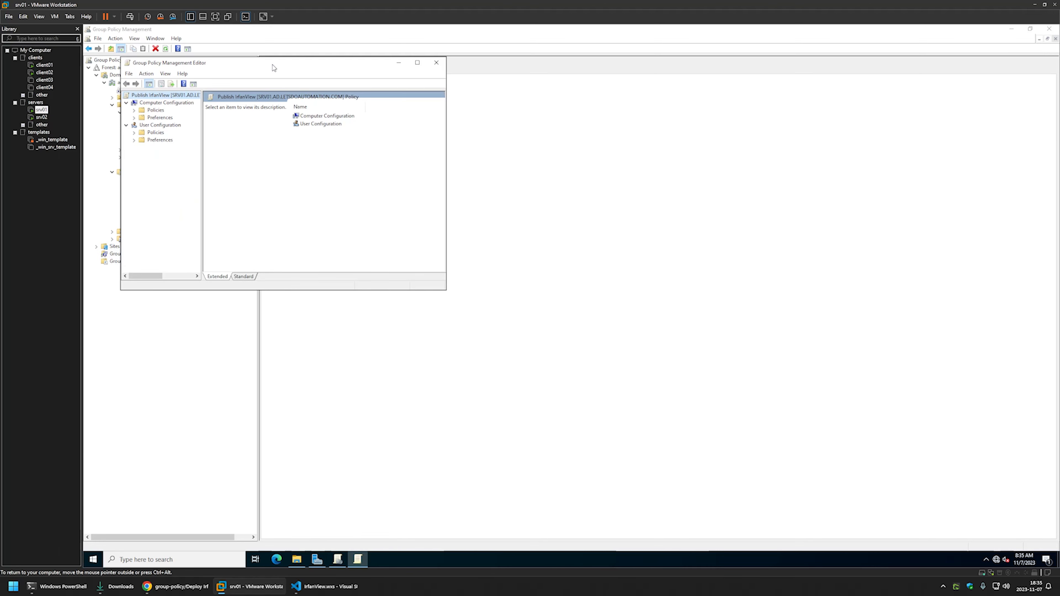
drag(272, 65, 617, 181)
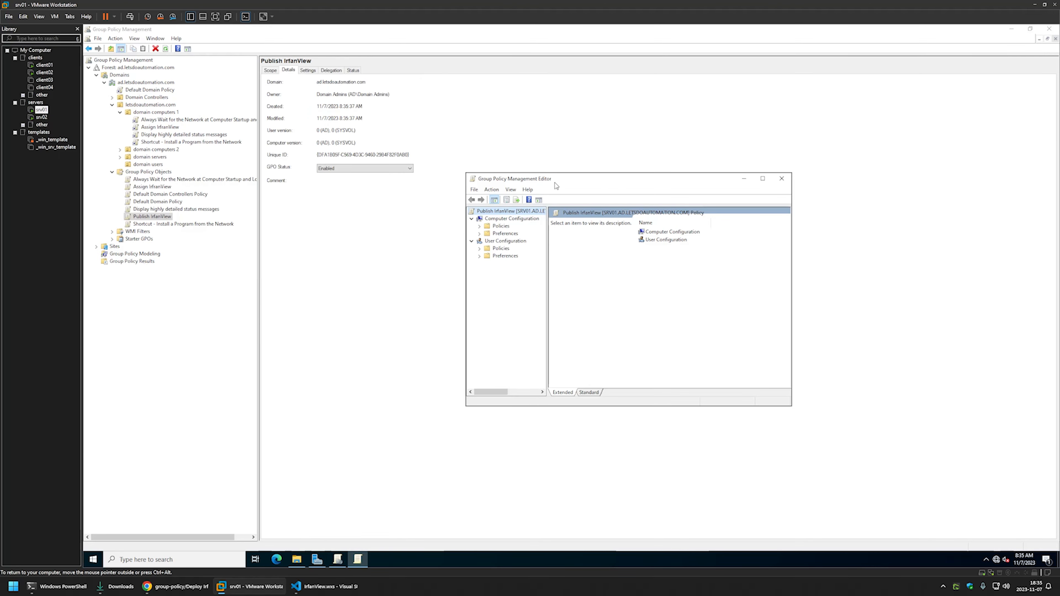
click(480, 249)
click(487, 256)
click(522, 266)
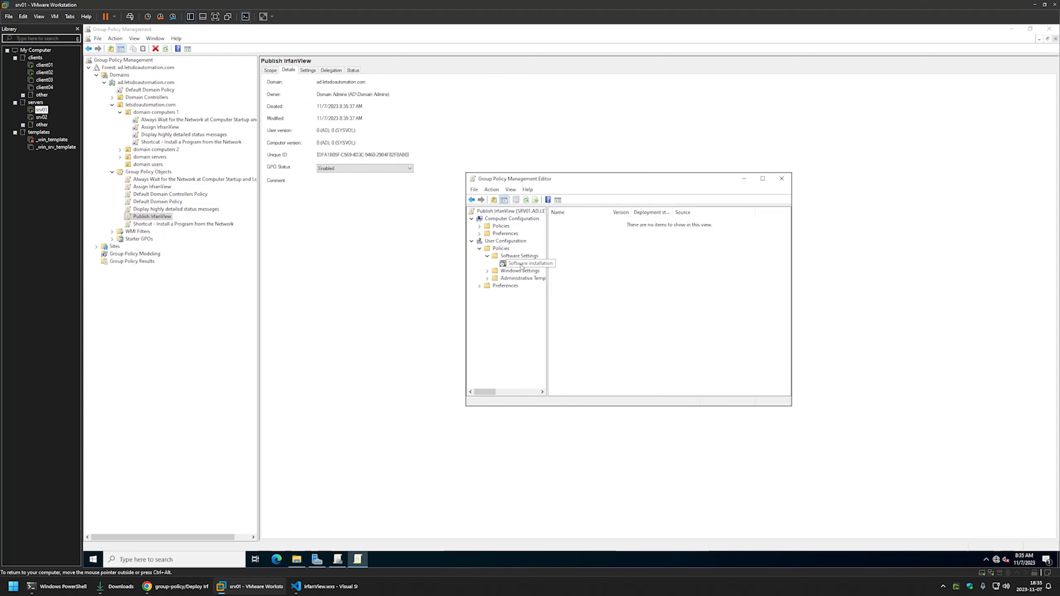
Add IrfanView.msi from the \\srv02\software\Irfanview share as a new user software package.
right_click(589, 238)
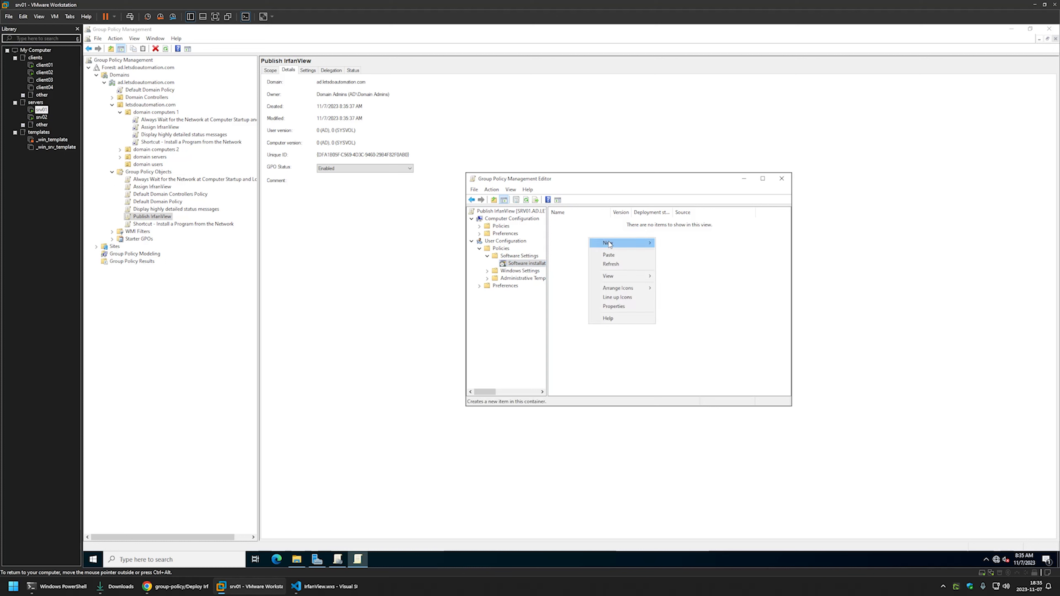
mouse_move(626, 245)
click(674, 244)
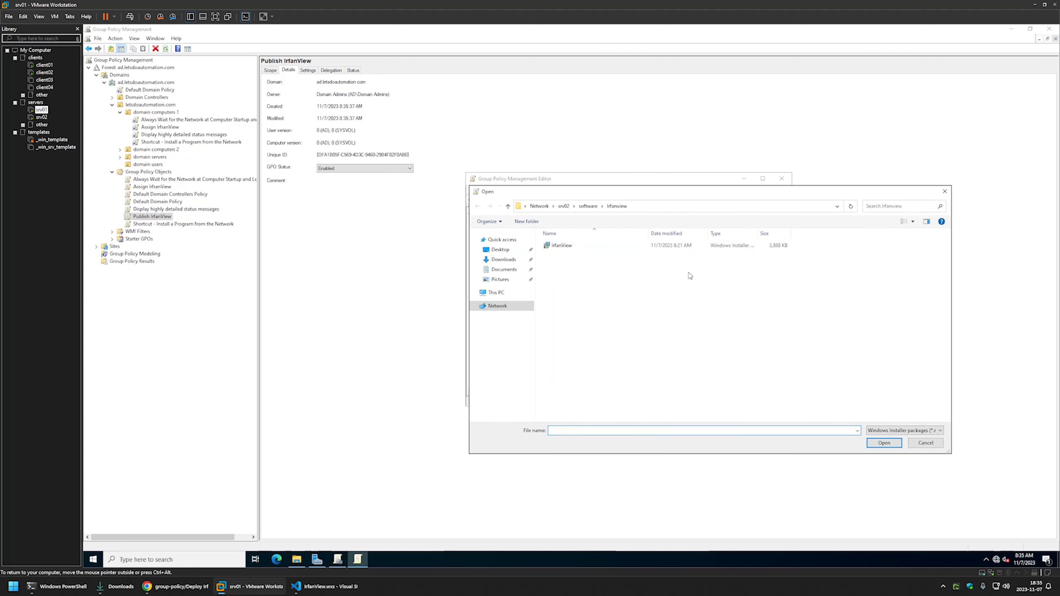
click(644, 205)
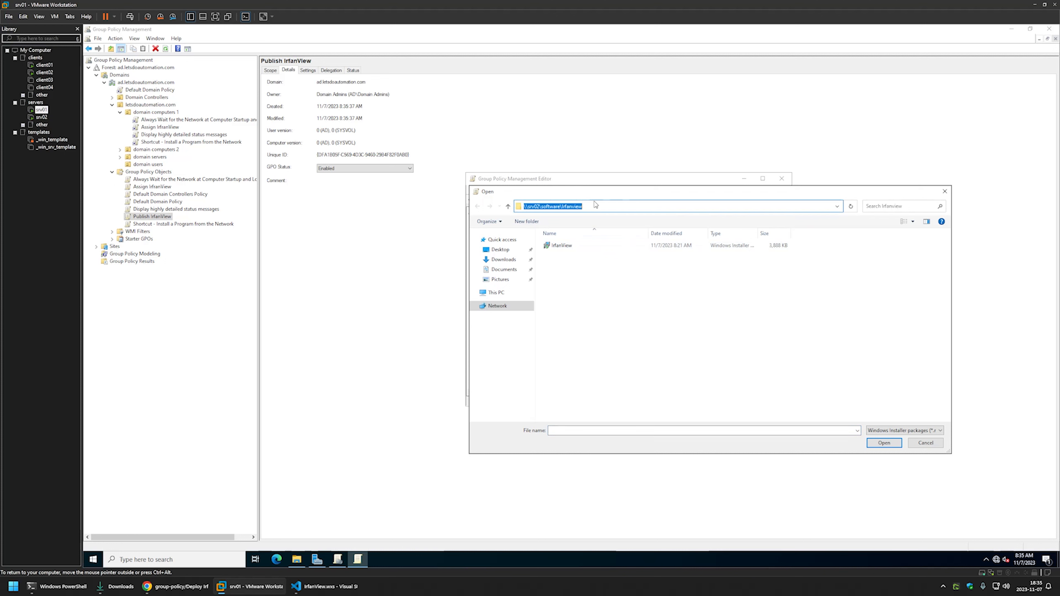
click(580, 275)
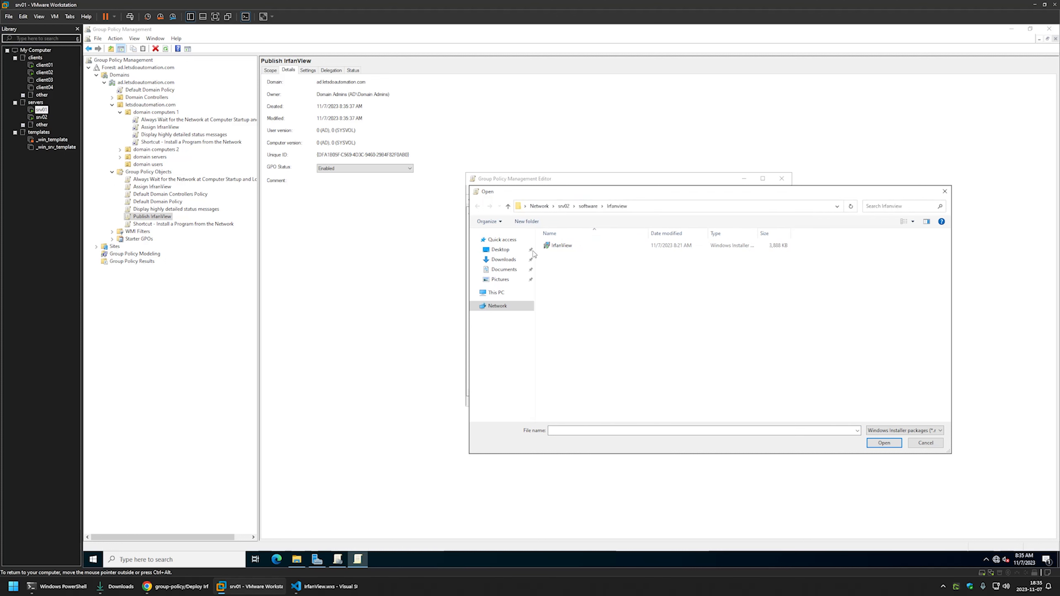
double_click(560, 245)
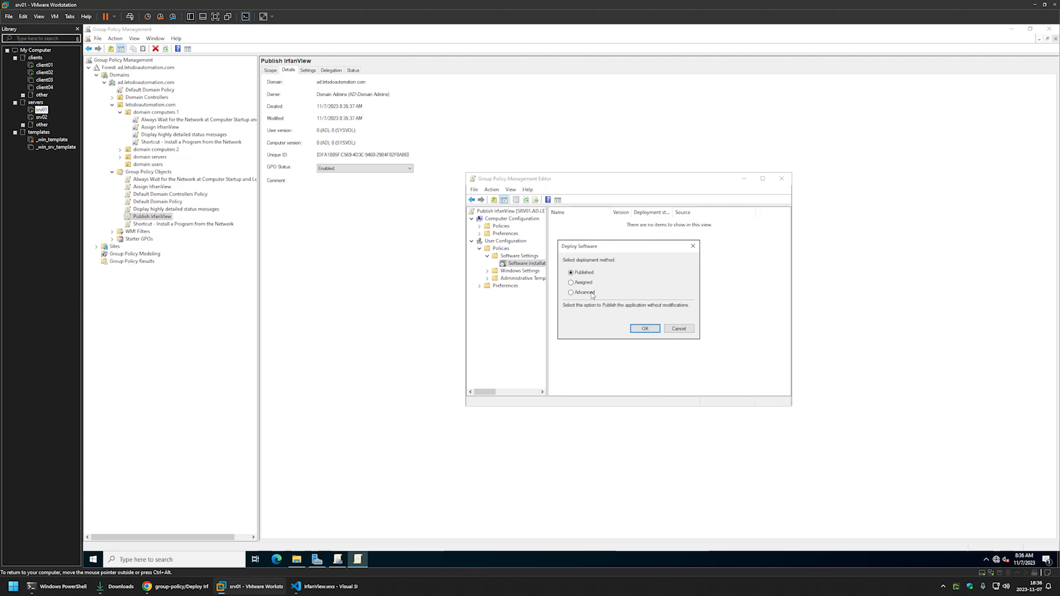
Deploy the IrfanView Installer package via Advanced, setting its Deployment installation UI to Basic.
click(583, 293)
click(645, 328)
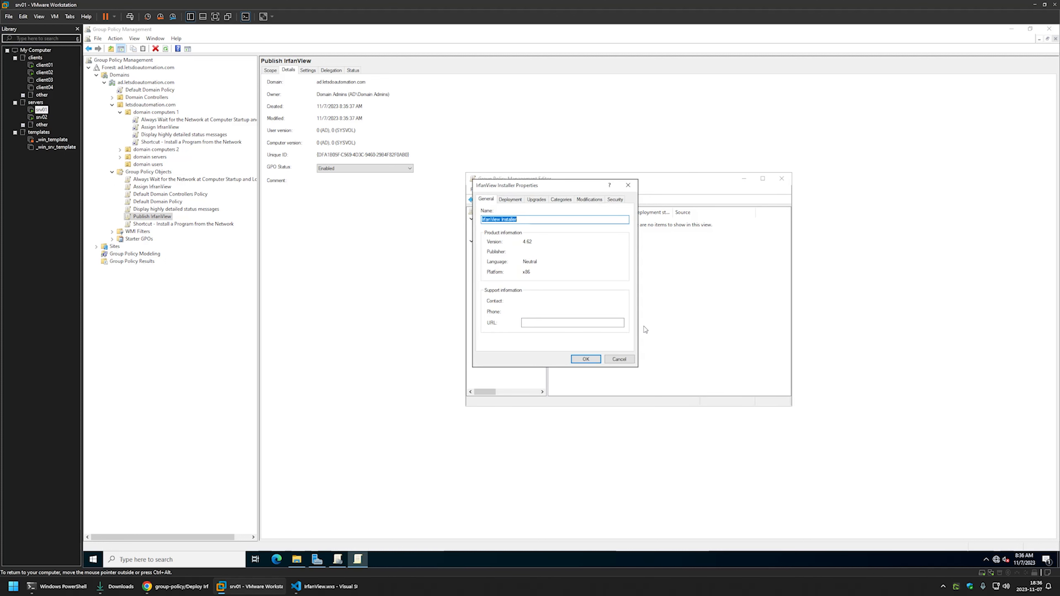
click(514, 201)
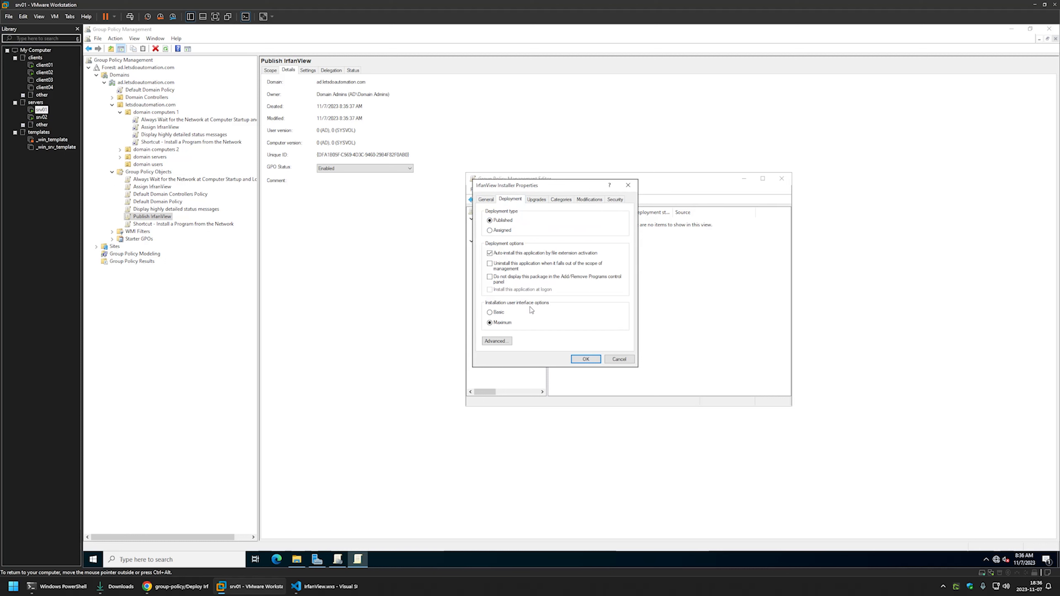
click(499, 313)
click(587, 359)
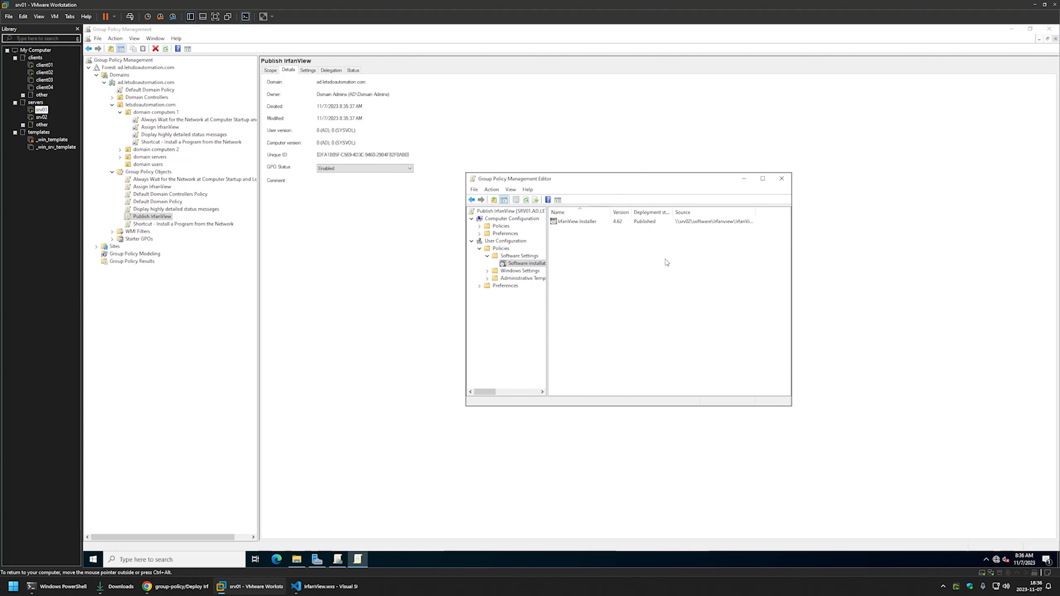
Close the editor and set Publish IrfanView's GPO status to 'Computer configuration settings disabled'.
click(781, 180)
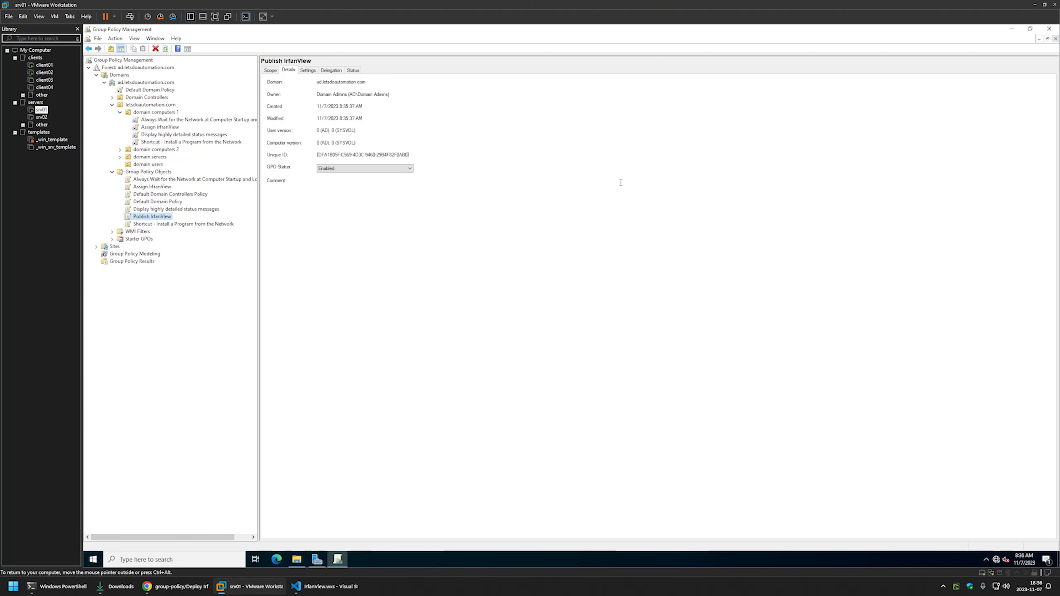
click(154, 217)
click(267, 164)
click(331, 168)
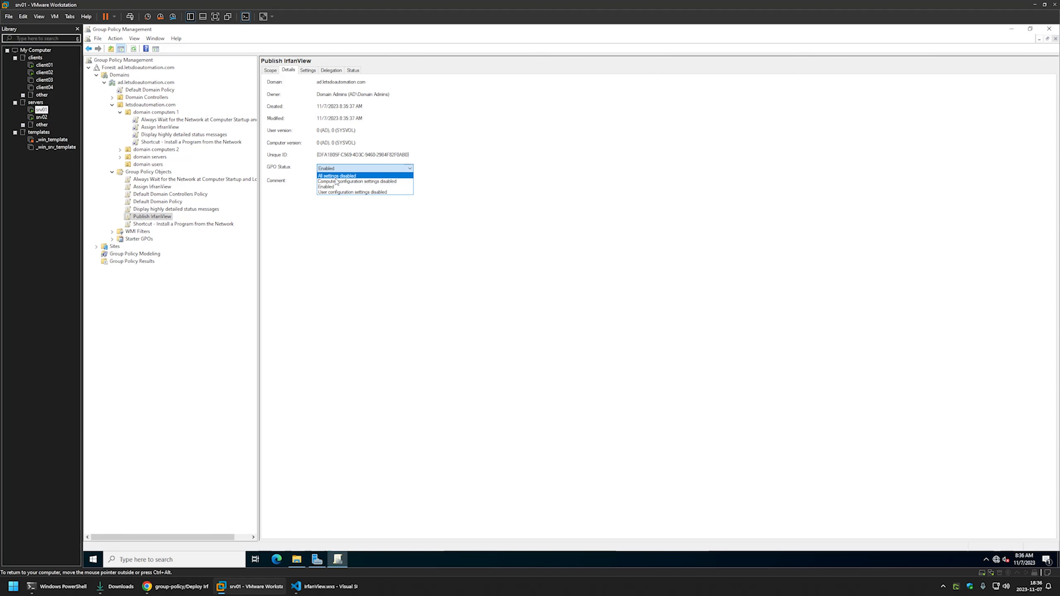
click(339, 181)
click(598, 310)
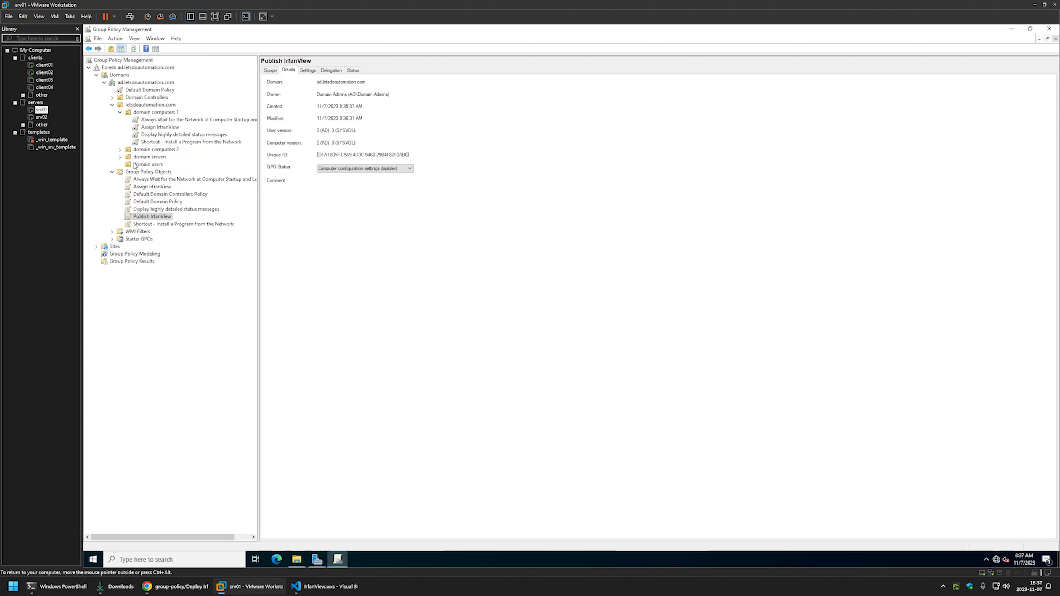
click(142, 165)
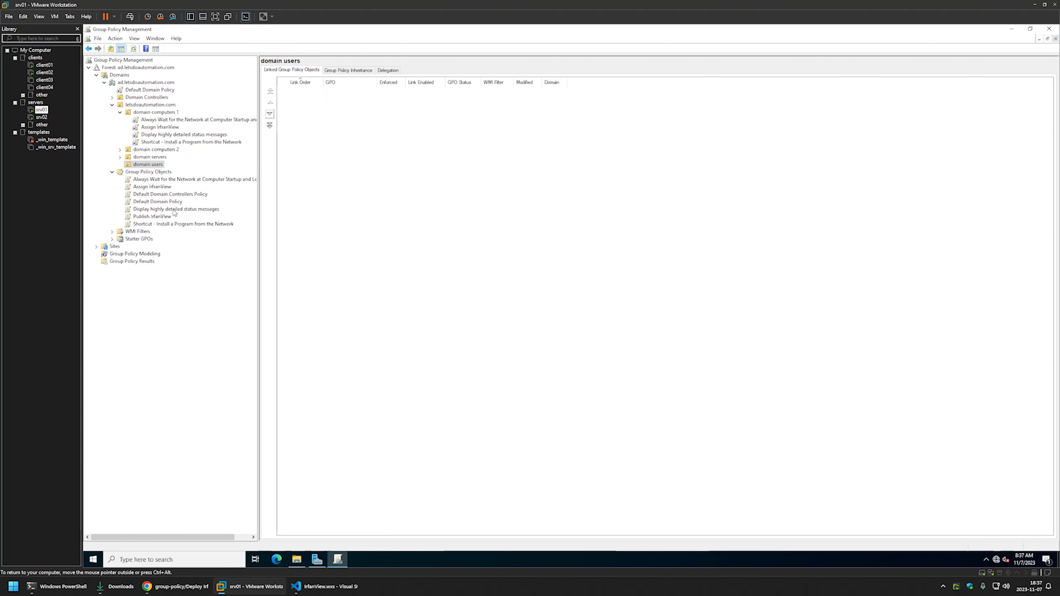
Drag Publish IrfanView onto the domain users OU, confirm the link, and expand domain users.
drag(156, 221, 147, 167)
click(598, 311)
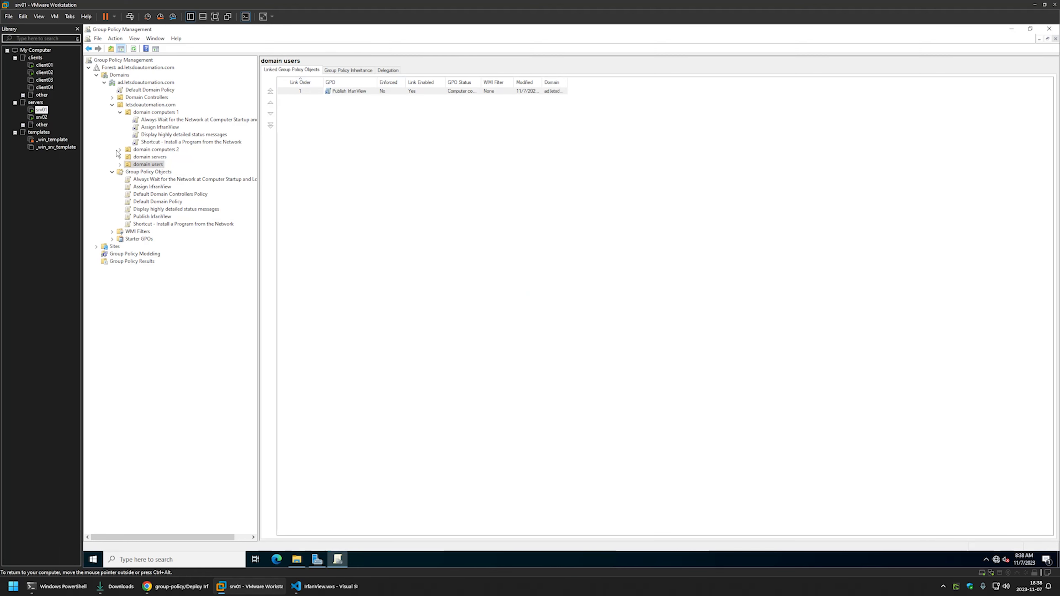
click(119, 165)
click(120, 165)
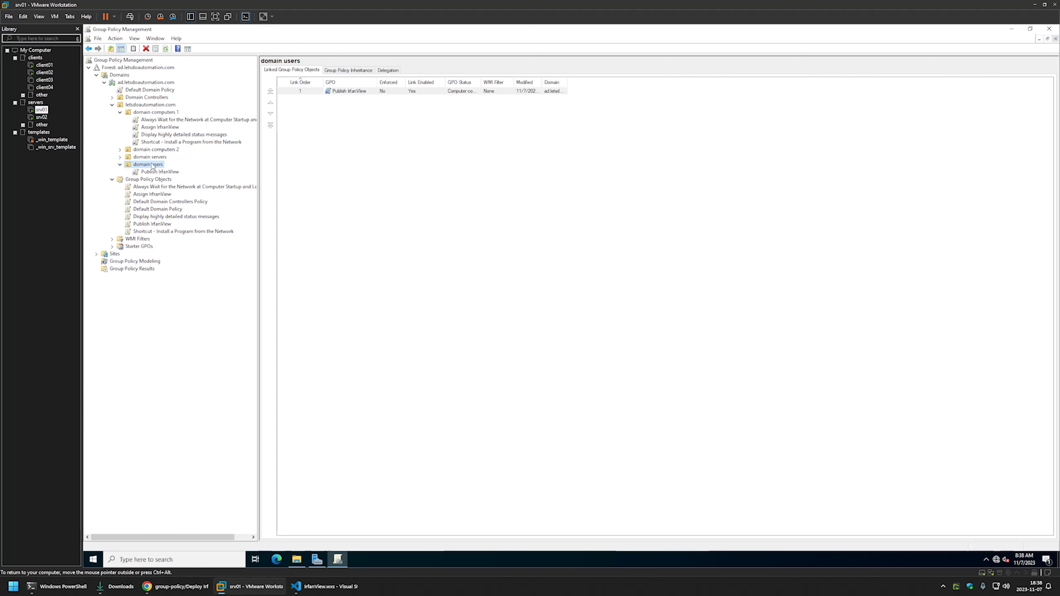
click(44, 72)
On client02, open 'Install a Program from the Network' and refresh the program list.
click(258, 174)
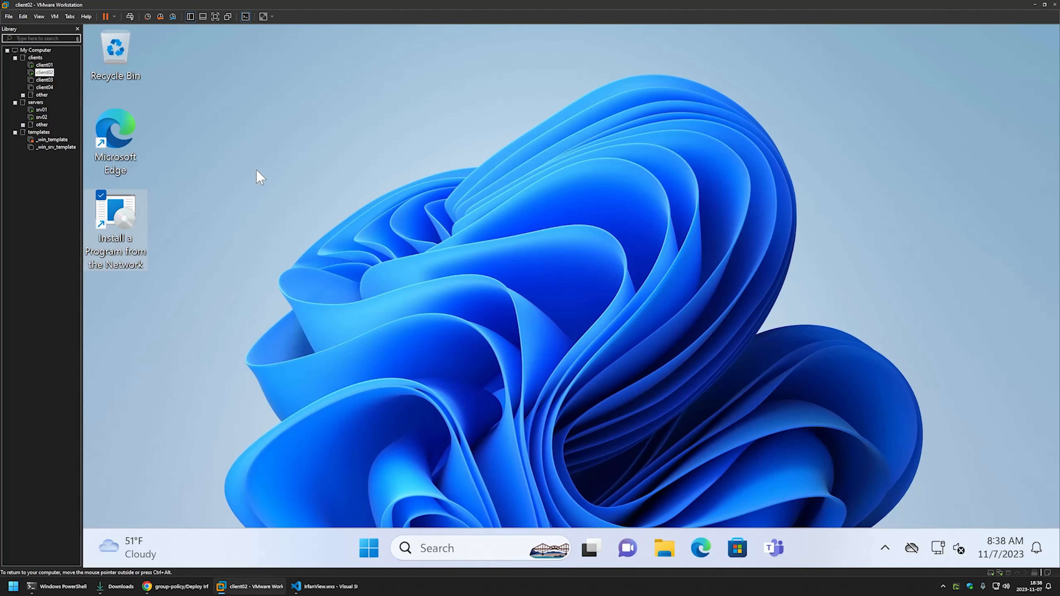
double_click(119, 228)
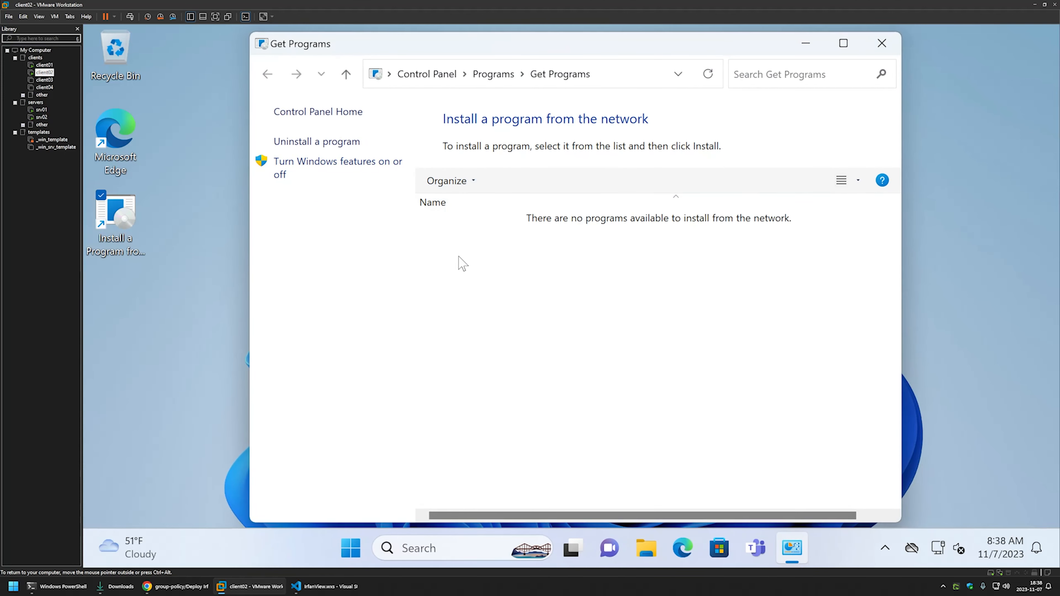
right_click(477, 247)
click(522, 314)
Launch Command Prompt and run gpupdate to refresh computer and user policy.
click(351, 548)
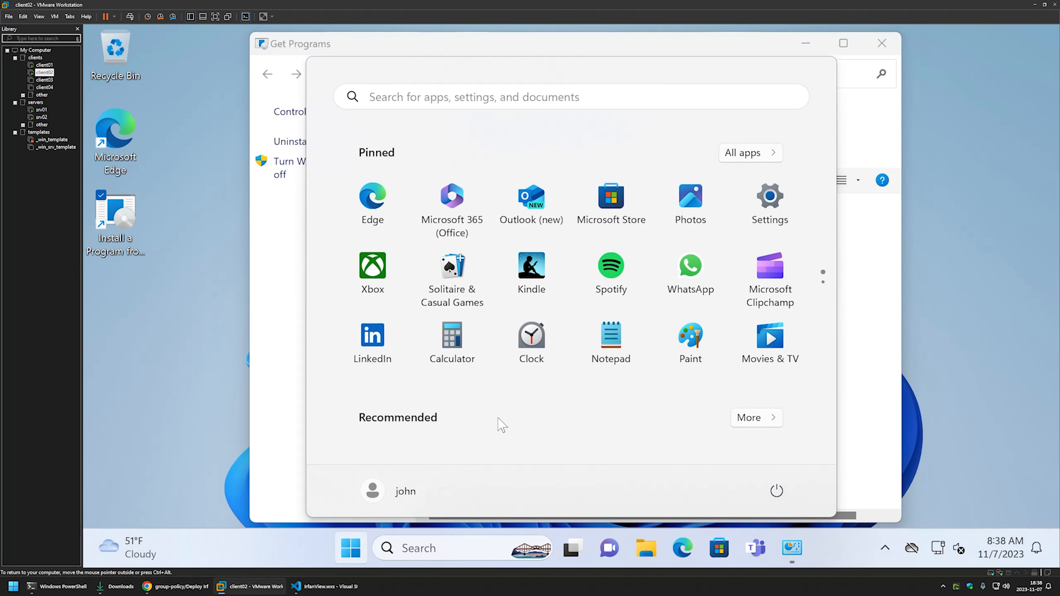
text(cmd)
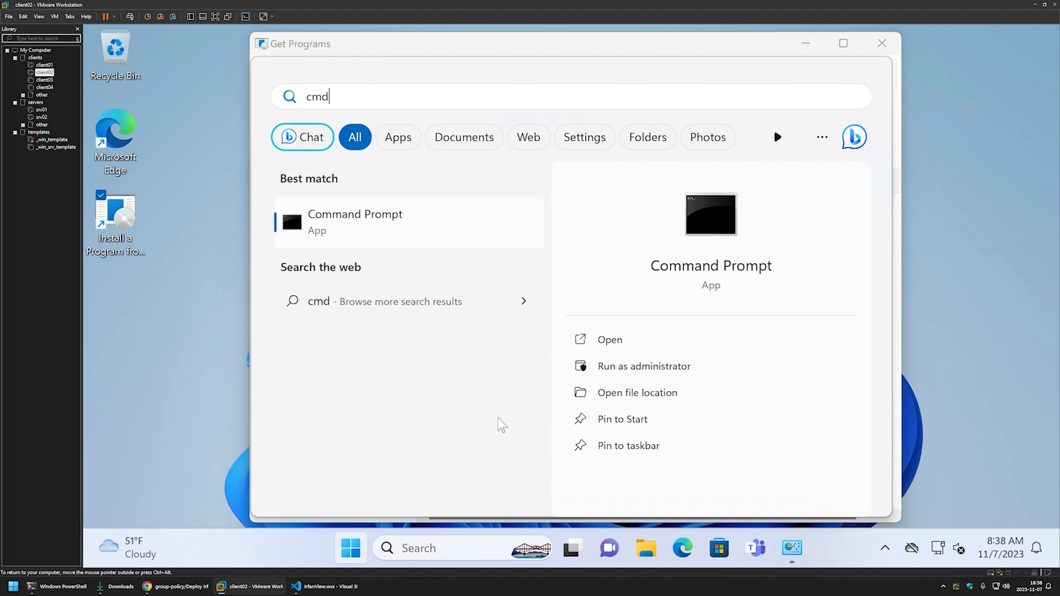
click(609, 339)
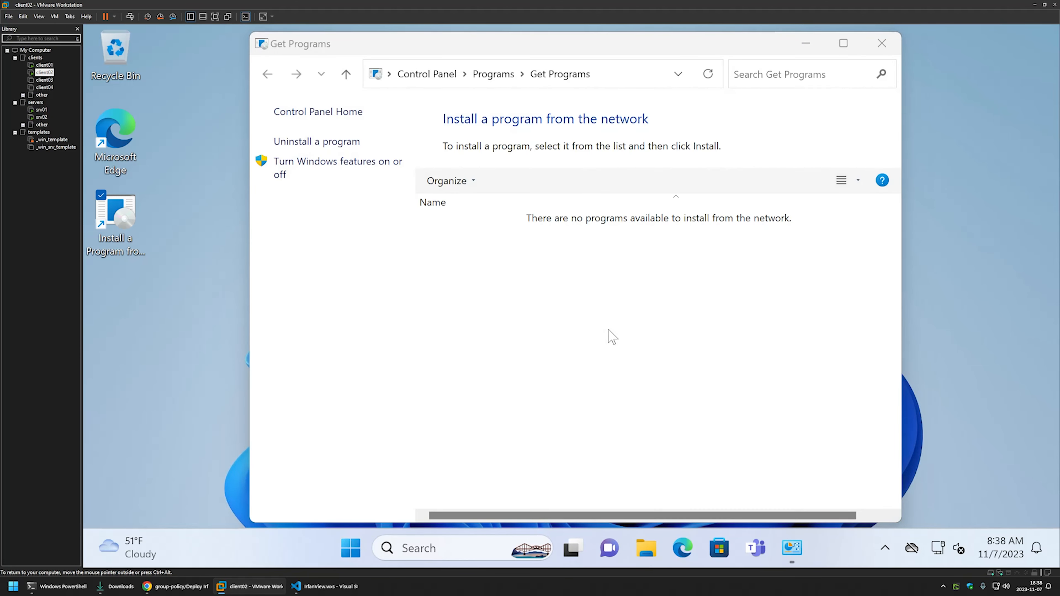
drag(429, 95, 902, 286)
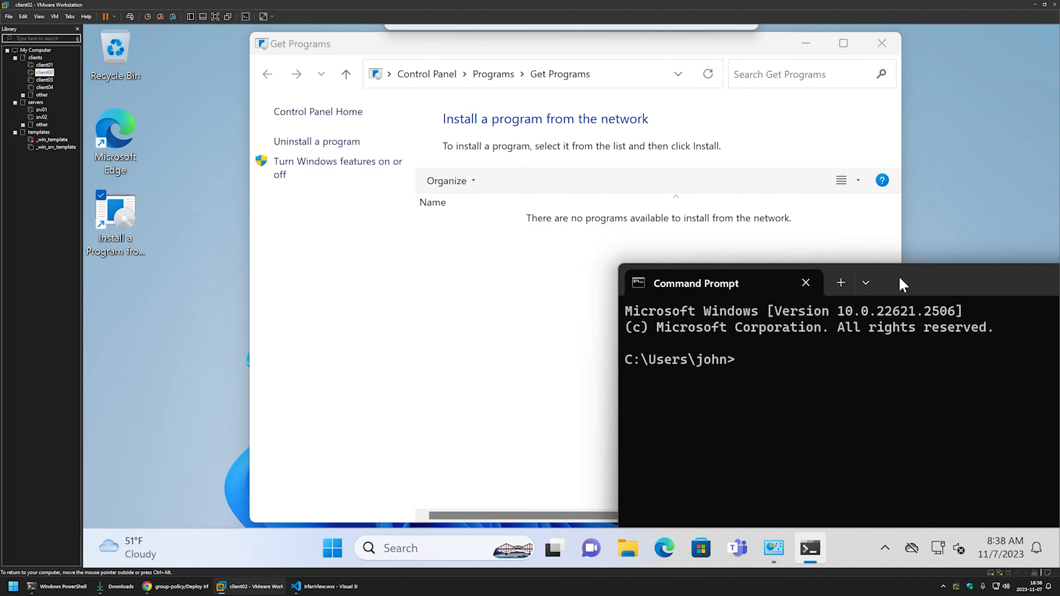
text(gpupdate)
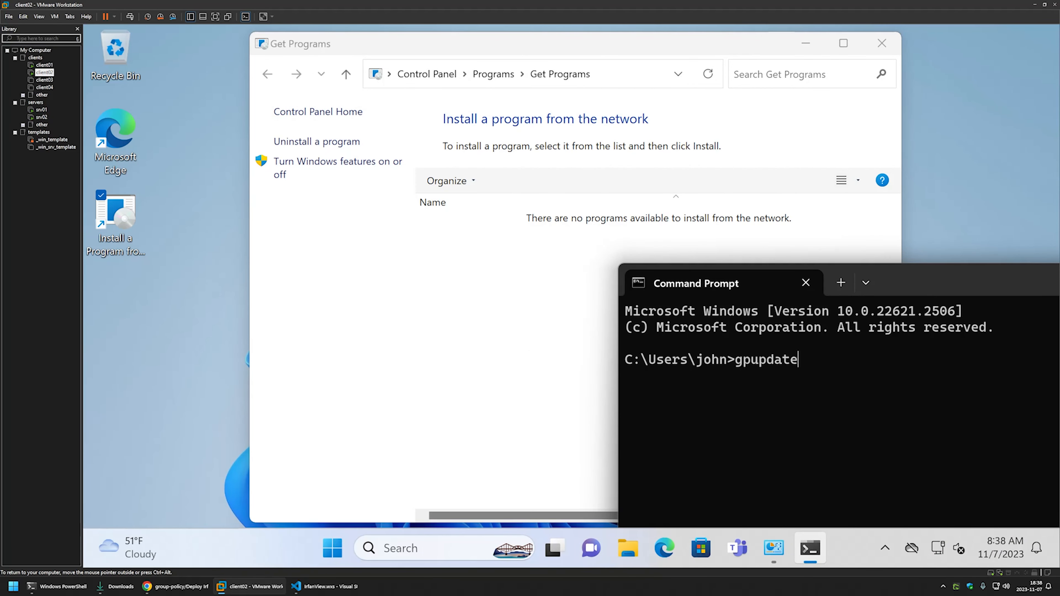
key(Return)
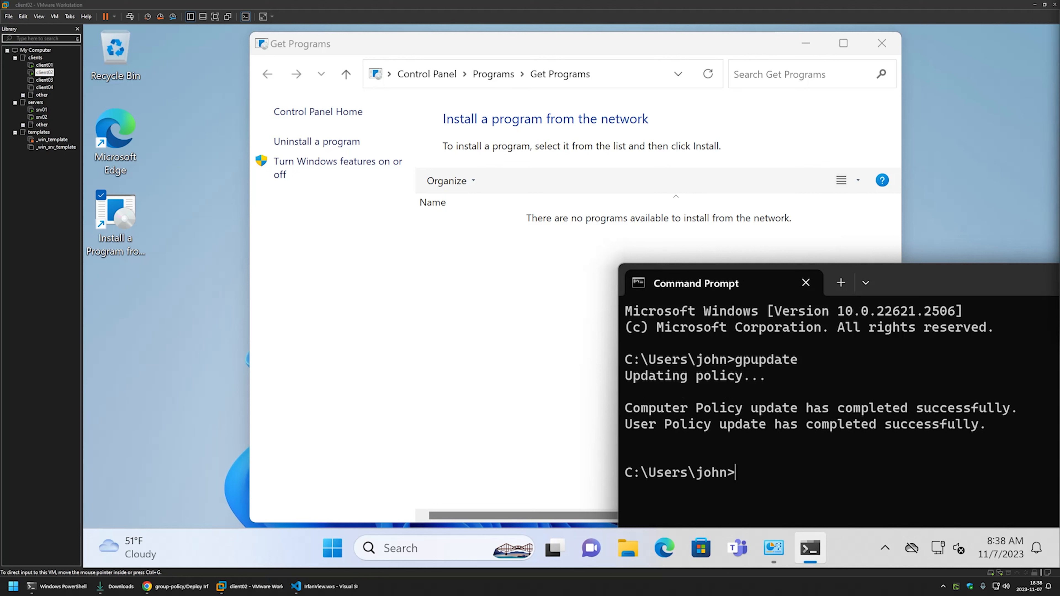
Refresh Get Programs and install the newly listed IrfanView Installer.
click(485, 268)
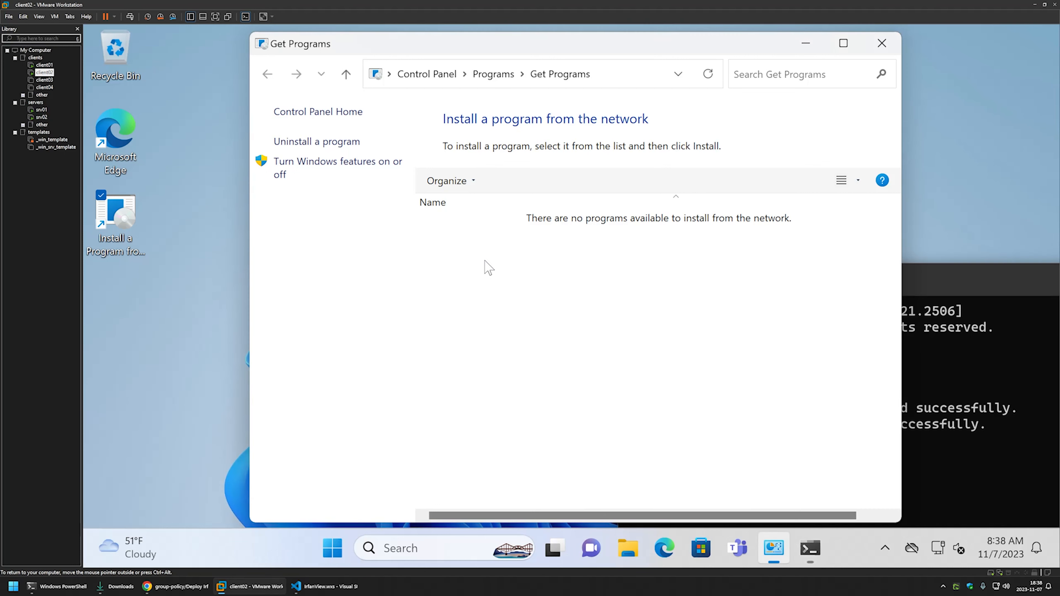
right_click(497, 240)
click(531, 299)
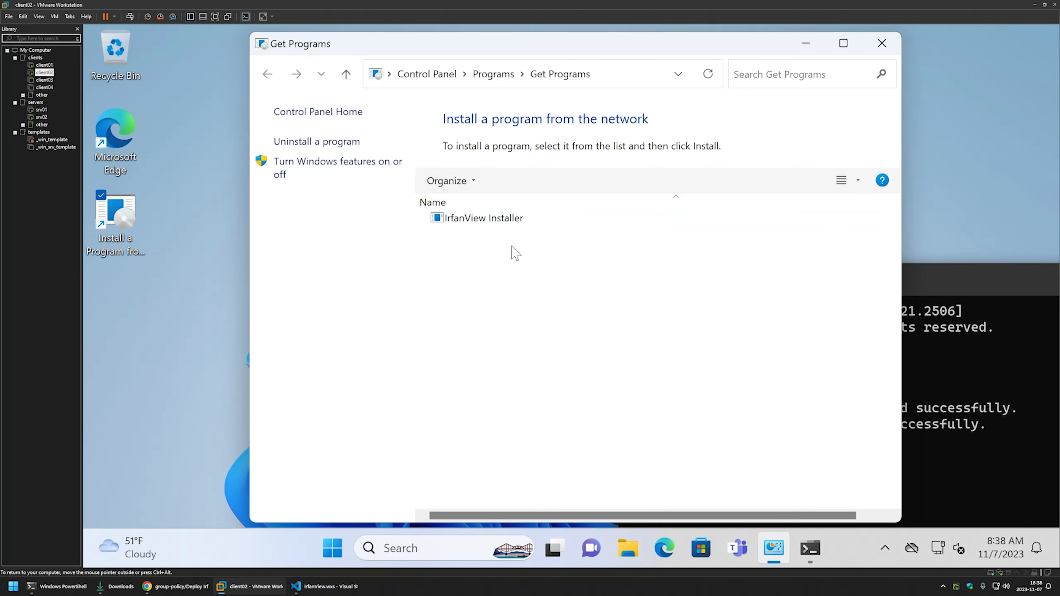
double_click(478, 218)
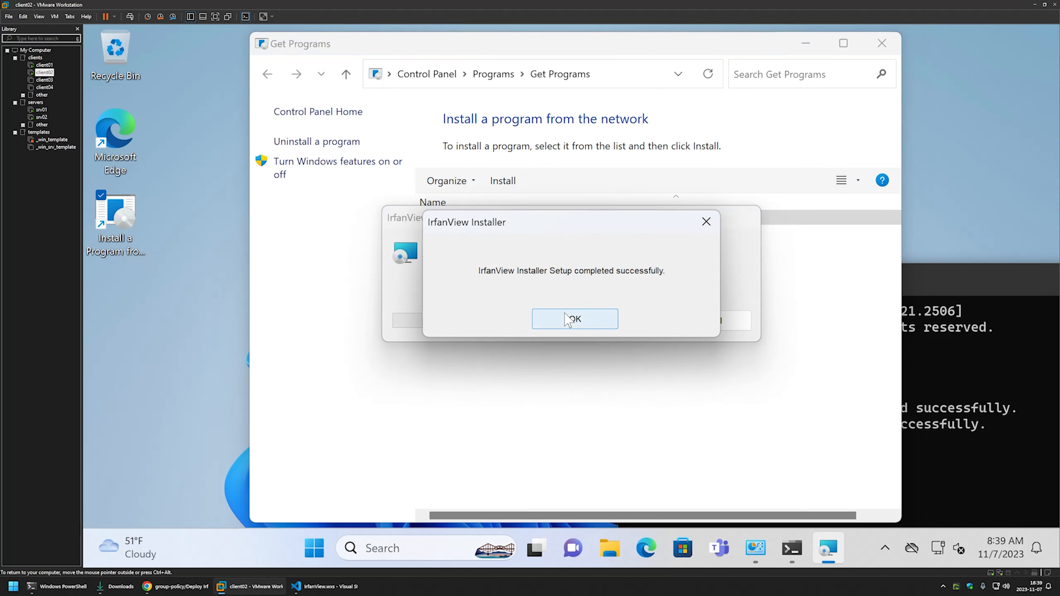
click(568, 320)
Create a new bitmap image on the desktop with the default name.
click(117, 296)
right_click(158, 396)
mouse_move(187, 343)
click(311, 385)
key(Return)
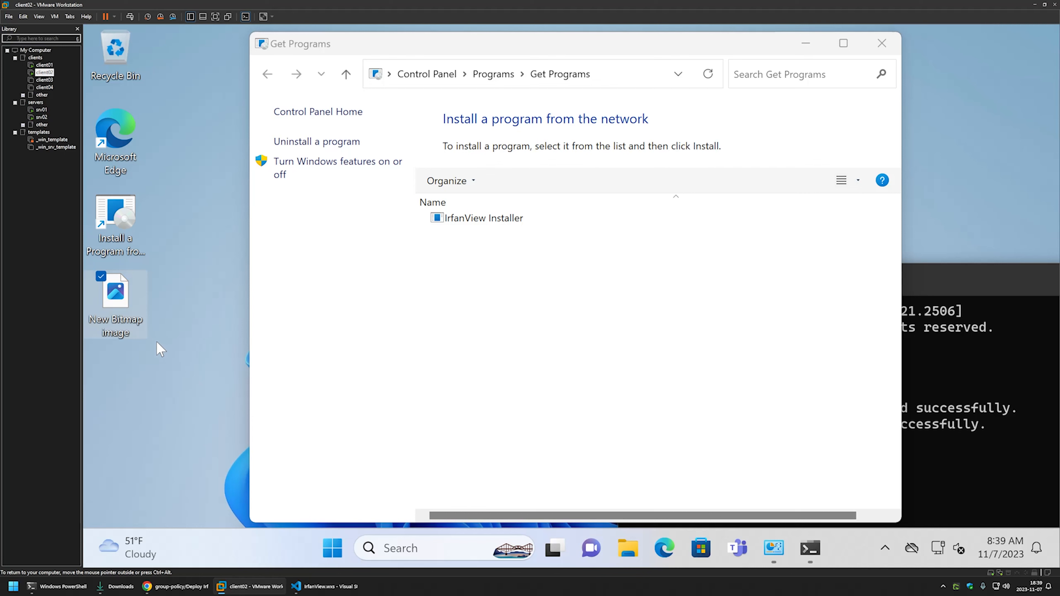
Open New Bitmap image just once with IrfanView 64-bit, dismissing the unreadable-file error.
right_click(139, 310)
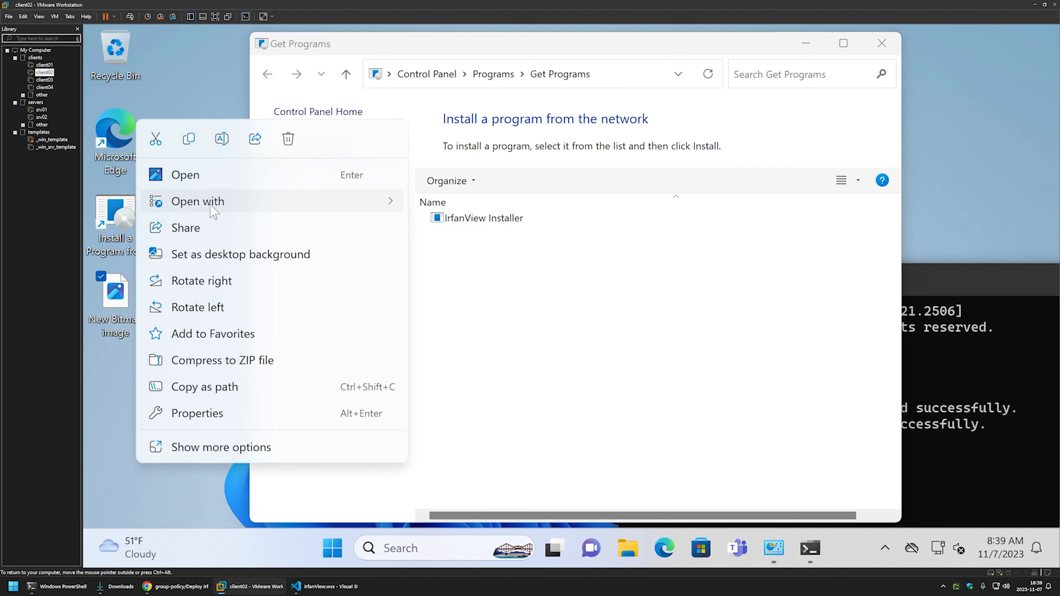
mouse_move(215, 204)
click(501, 336)
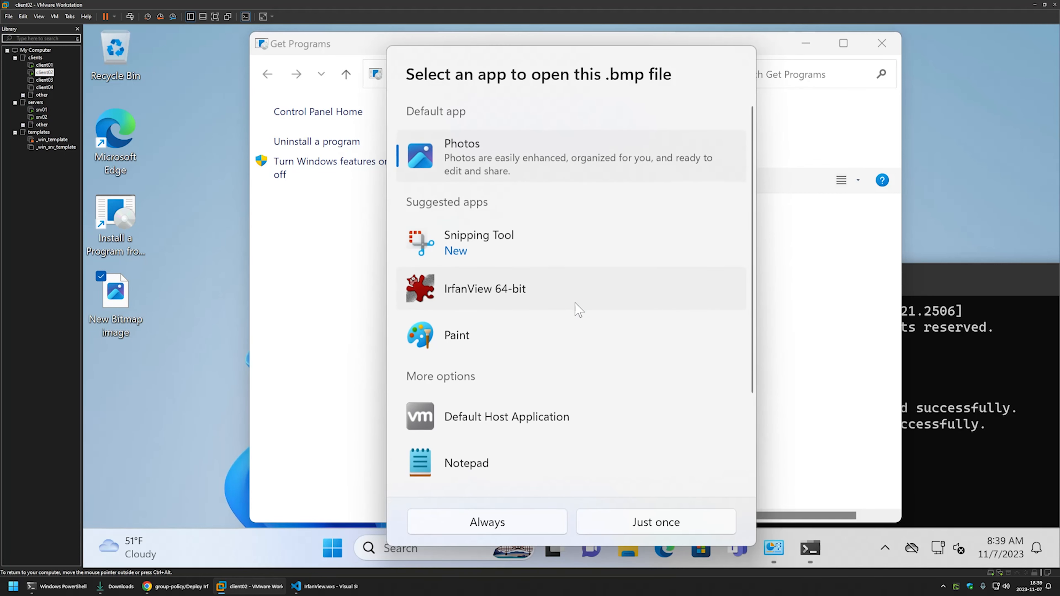
click(492, 240)
click(493, 288)
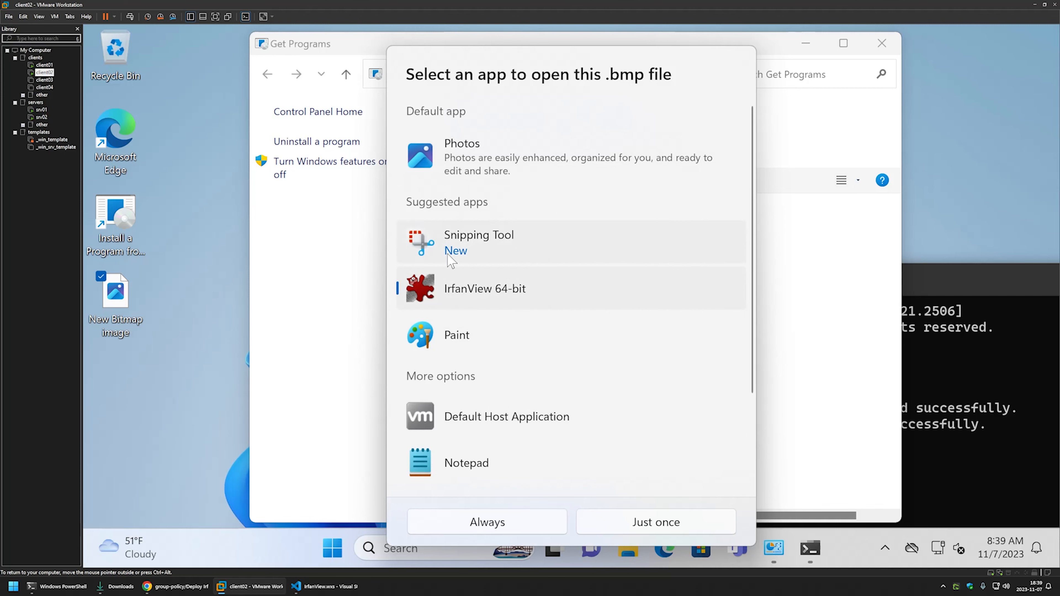
click(668, 522)
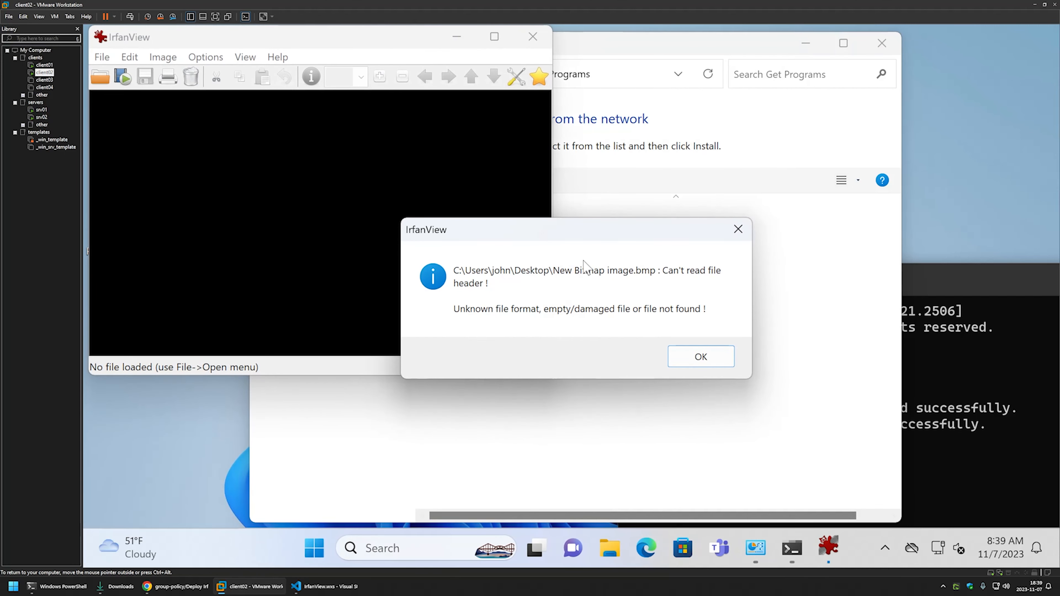
click(702, 357)
drag(303, 41, 565, 129)
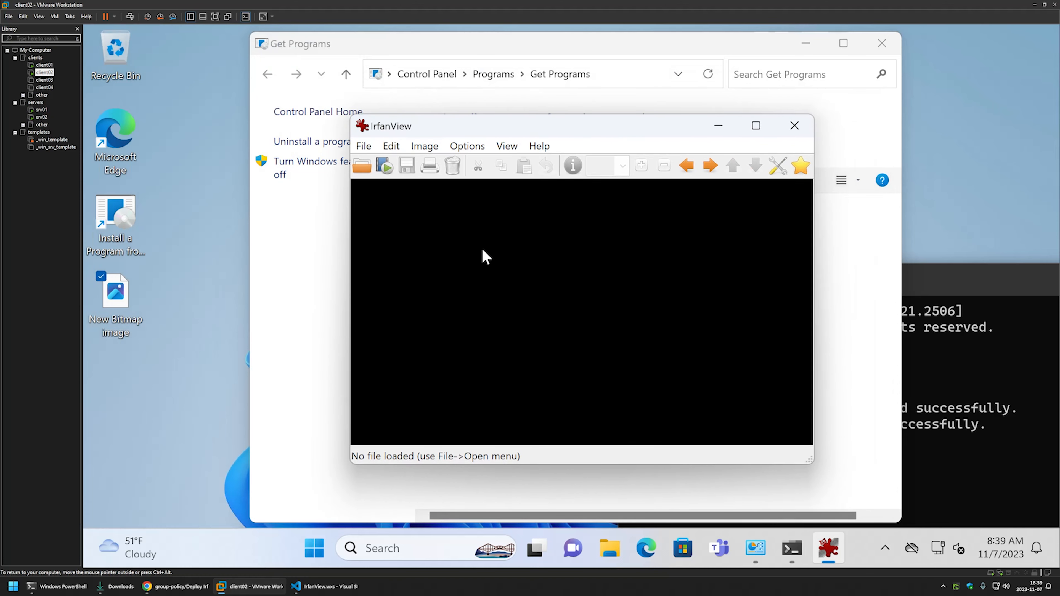